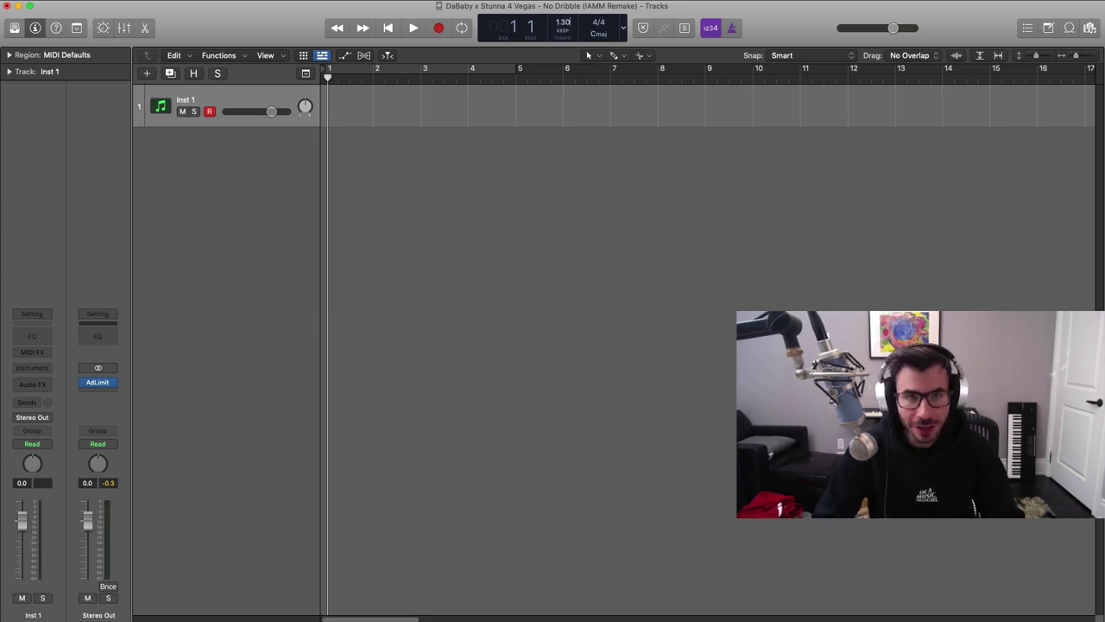
Step: Load KY Metro Electric from User Channel Strip Settings > The Sounds of Metro Boomin
click(16, 28)
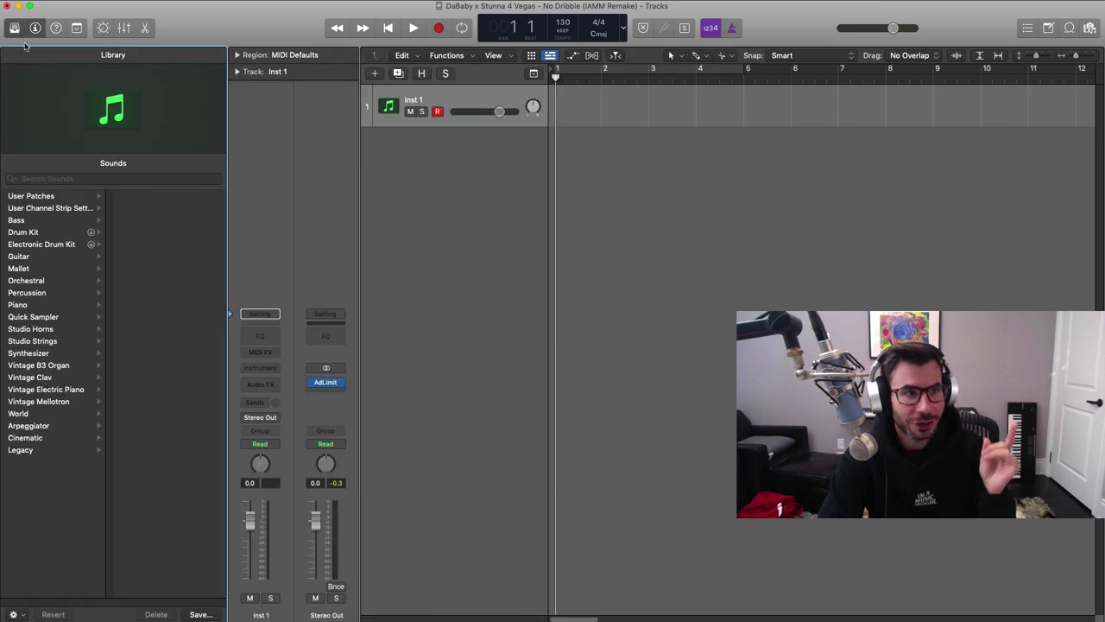
click(48, 209)
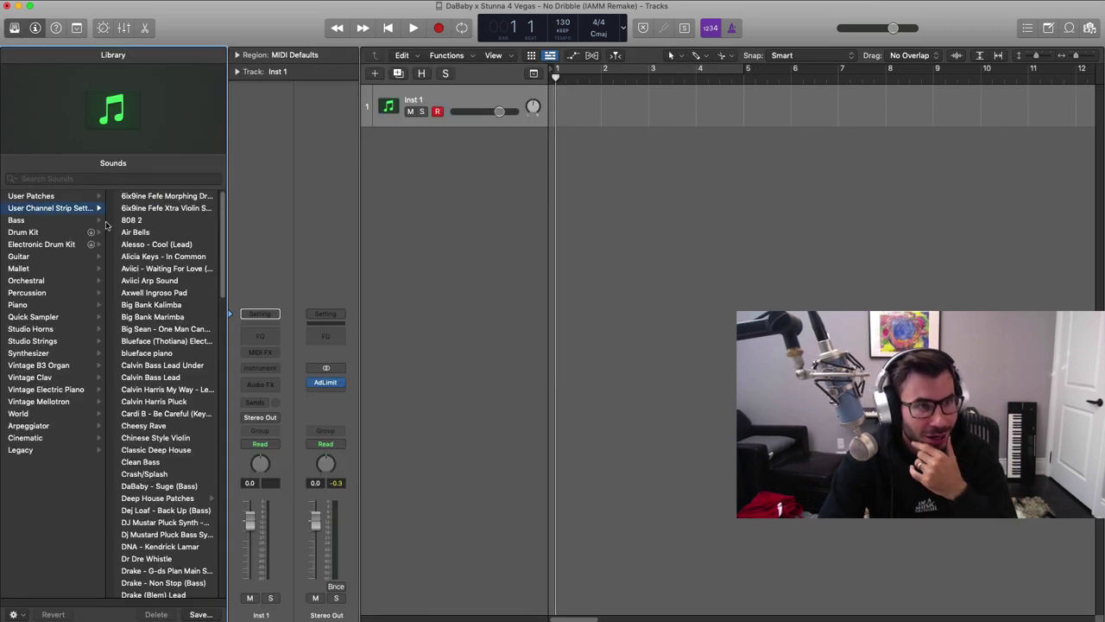
scroll(161, 527, down, 20)
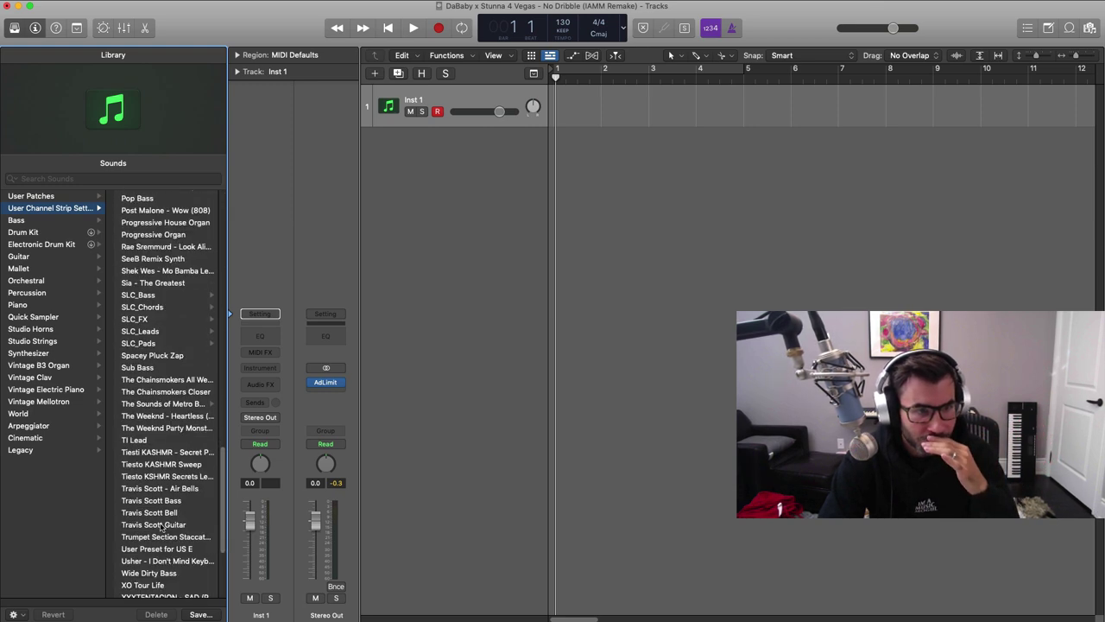
scroll(160, 527, down, 5)
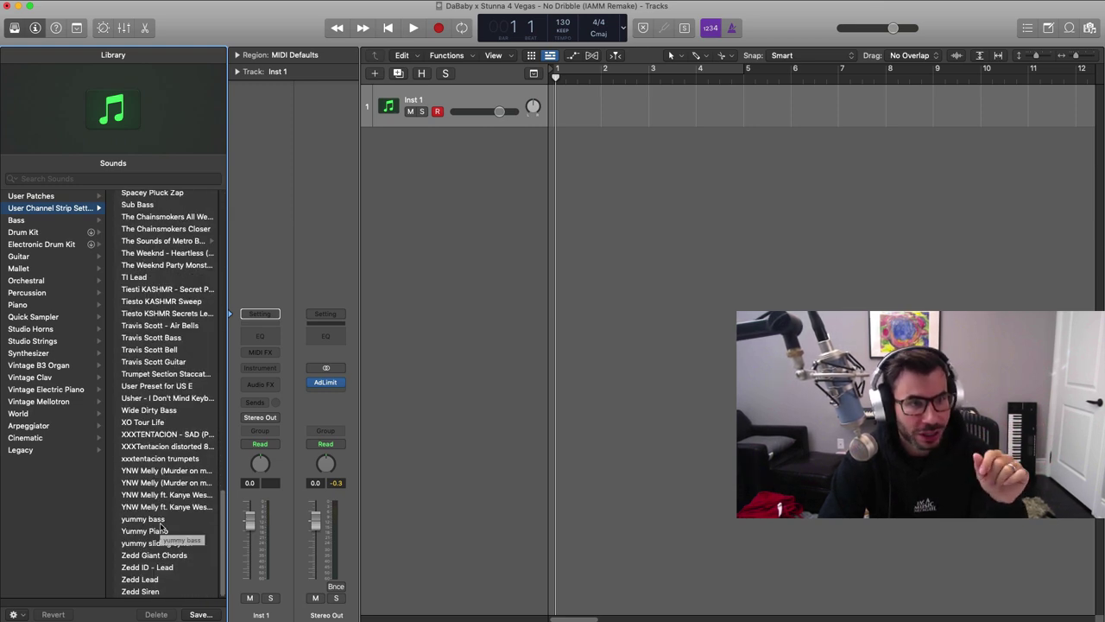
scroll(160, 527, up, 5)
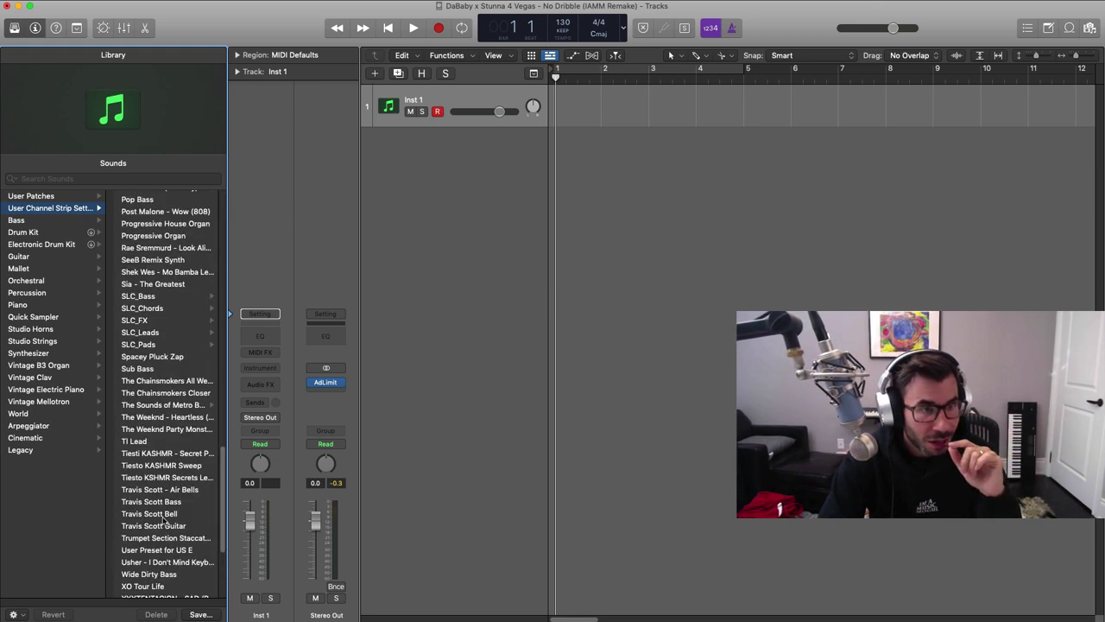
click(162, 409)
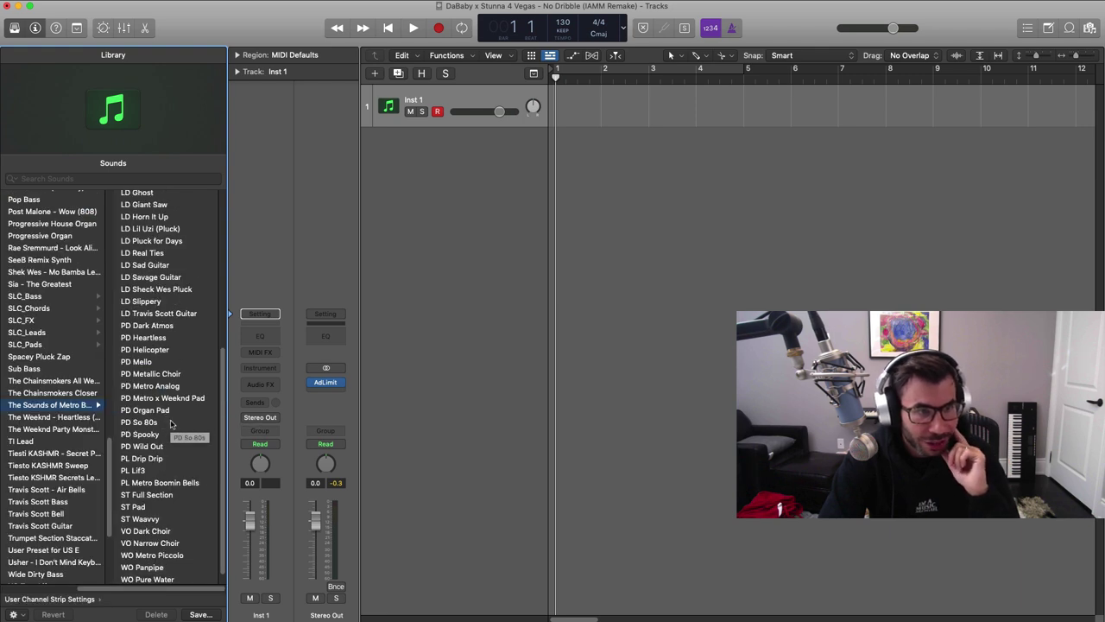
scroll(167, 420, up, 4)
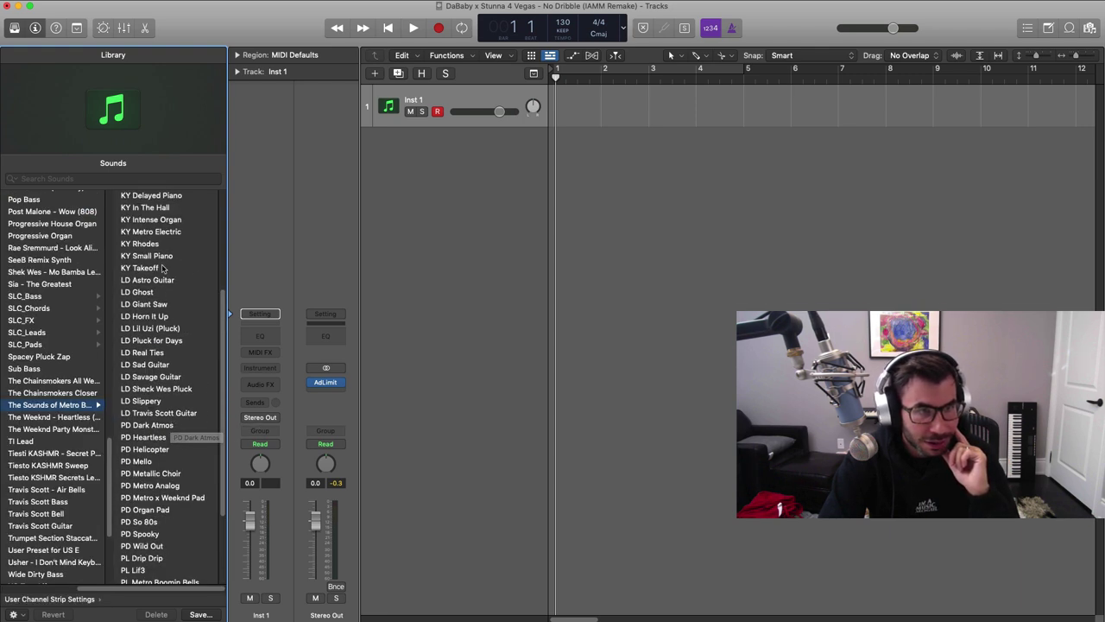
scroll(162, 270, up, 1)
click(162, 247)
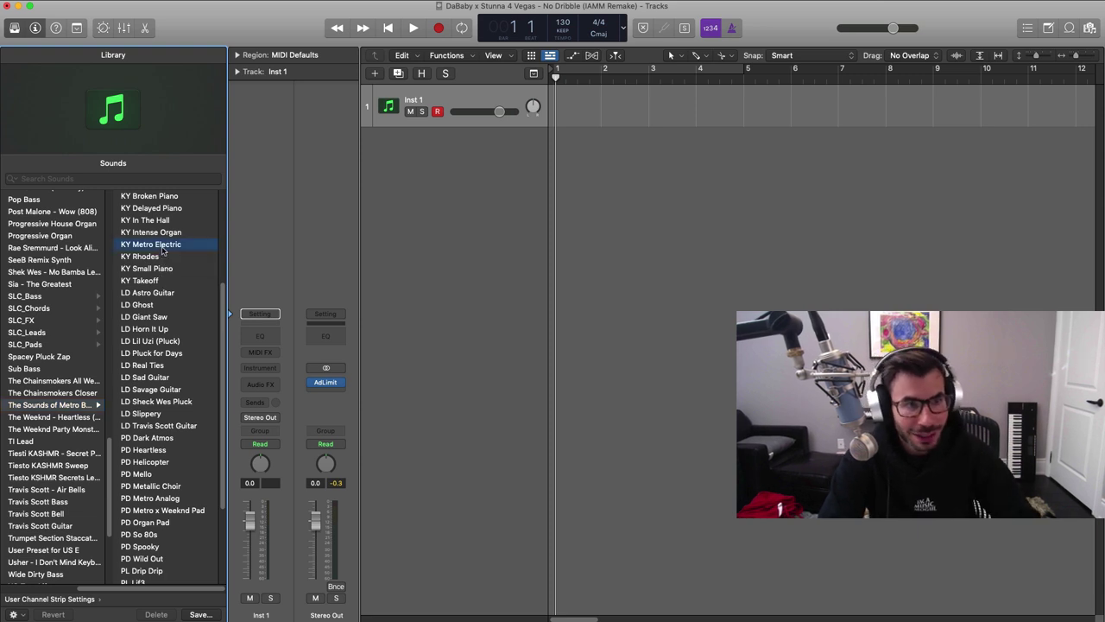
Step: Cycle bars 1–5 and create an empty MIDI region spanning bars 1 to 5
click(14, 29)
click(402, 72)
click(345, 104)
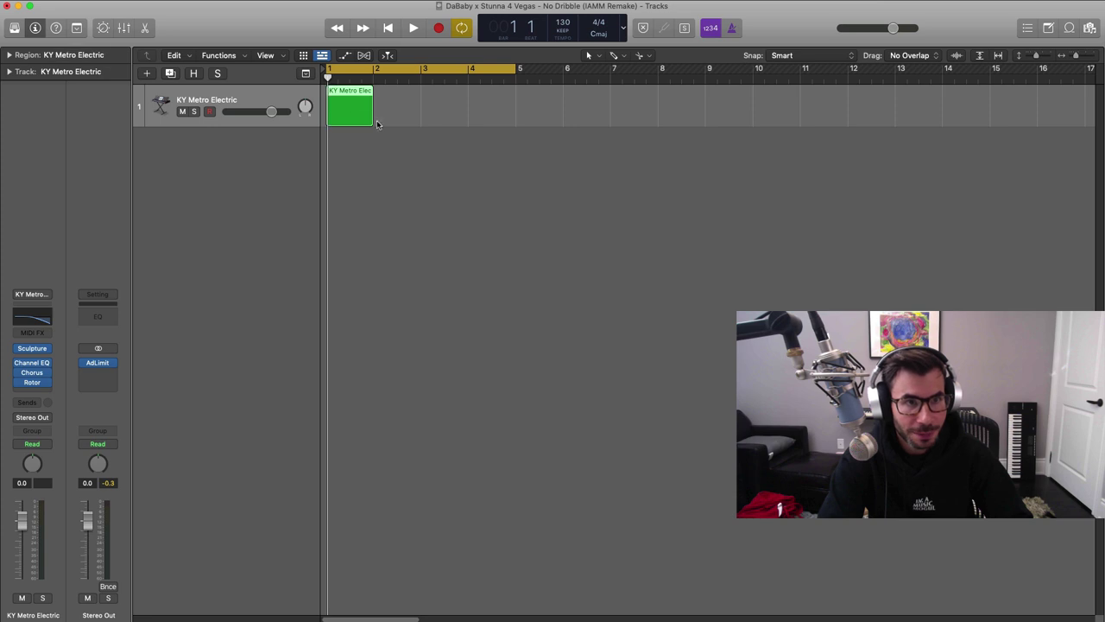
drag(396, 122, 518, 122)
Step: Write a three-note chord built on C3 at bar 1 and play it back
double_click(457, 106)
click(367, 480)
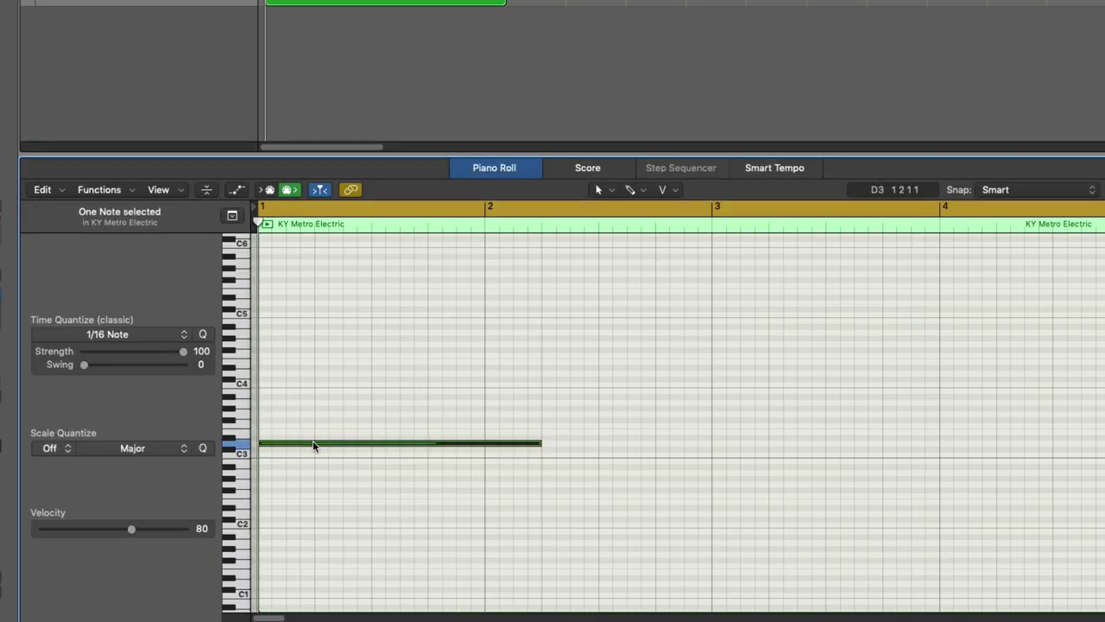
drag(313, 445, 317, 407)
key(space)
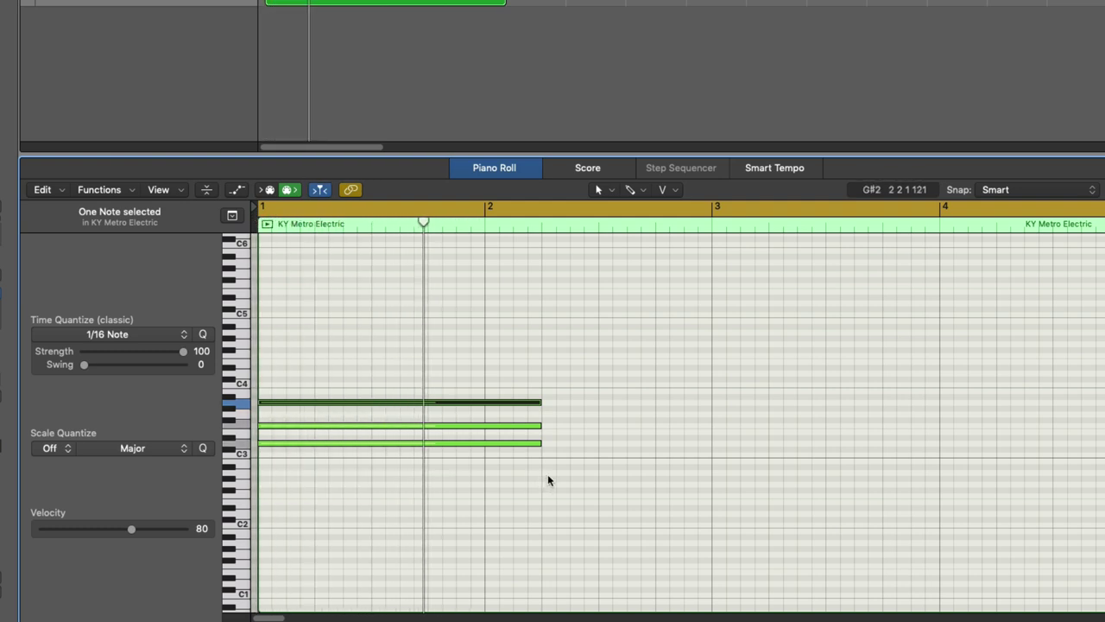
Step: Copy the chord a semitone higher as a second chord ending at bar 3
drag(575, 487, 452, 389)
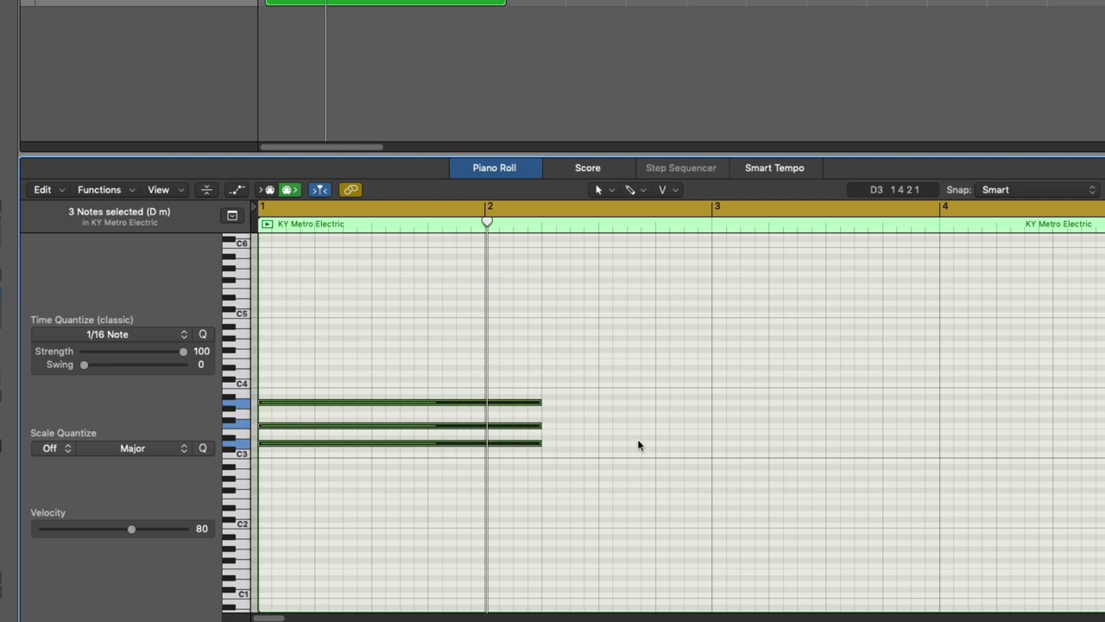
drag(449, 443, 731, 449)
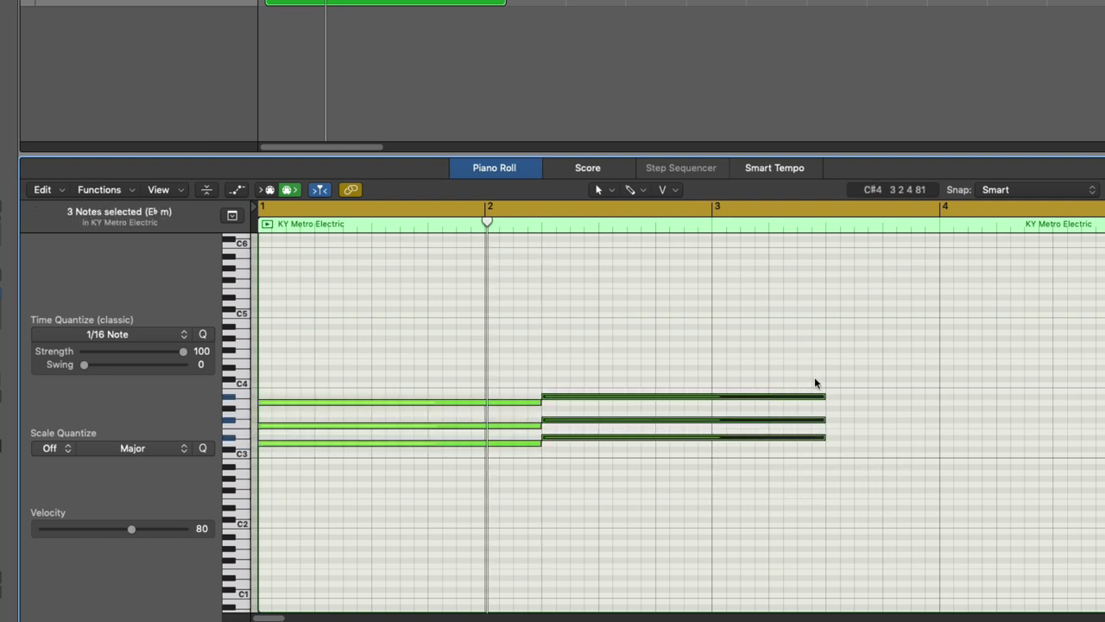
drag(821, 402, 711, 407)
click(707, 409)
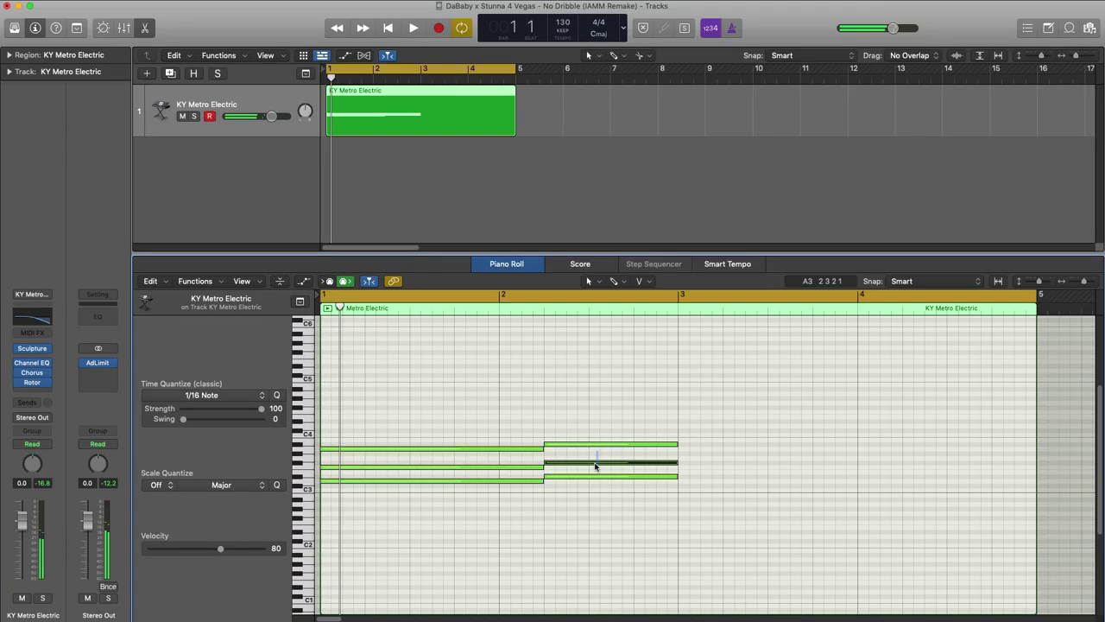
click(635, 420)
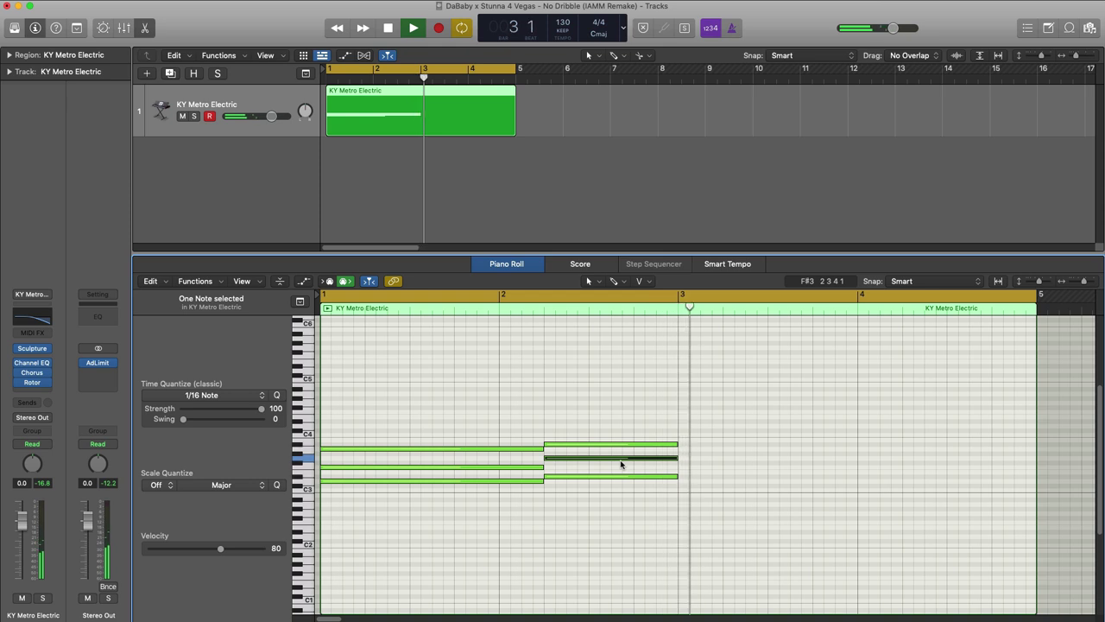
key(space)
Step: Repeat both chords through bars 3–5 and trim the region to end at bar 5
drag(716, 519, 406, 417)
key(super+r)
key(space)
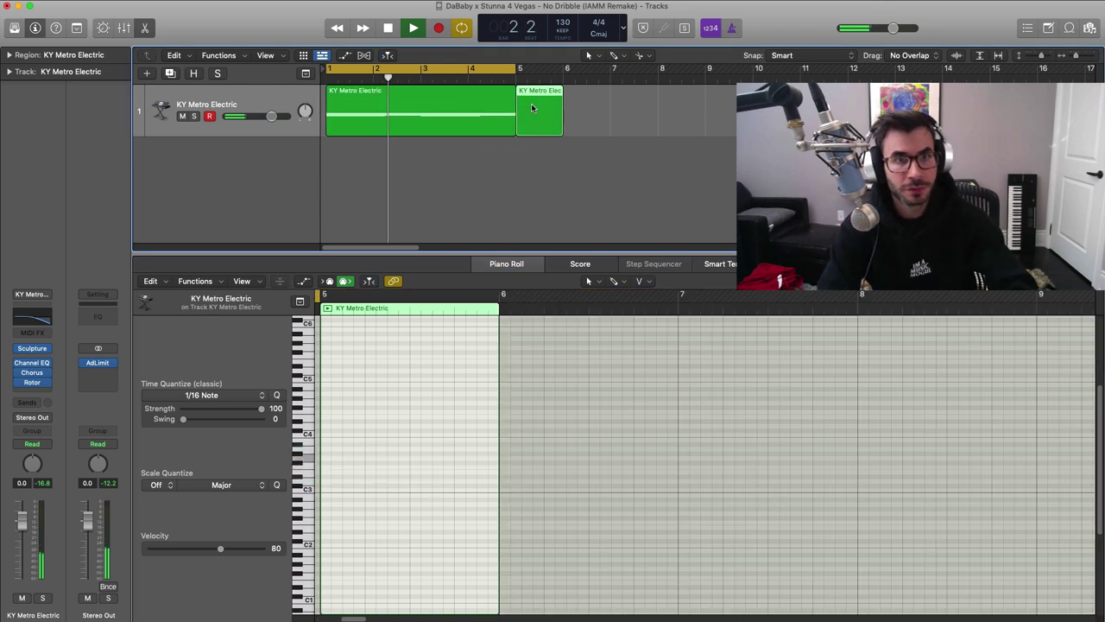
drag(562, 127, 515, 128)
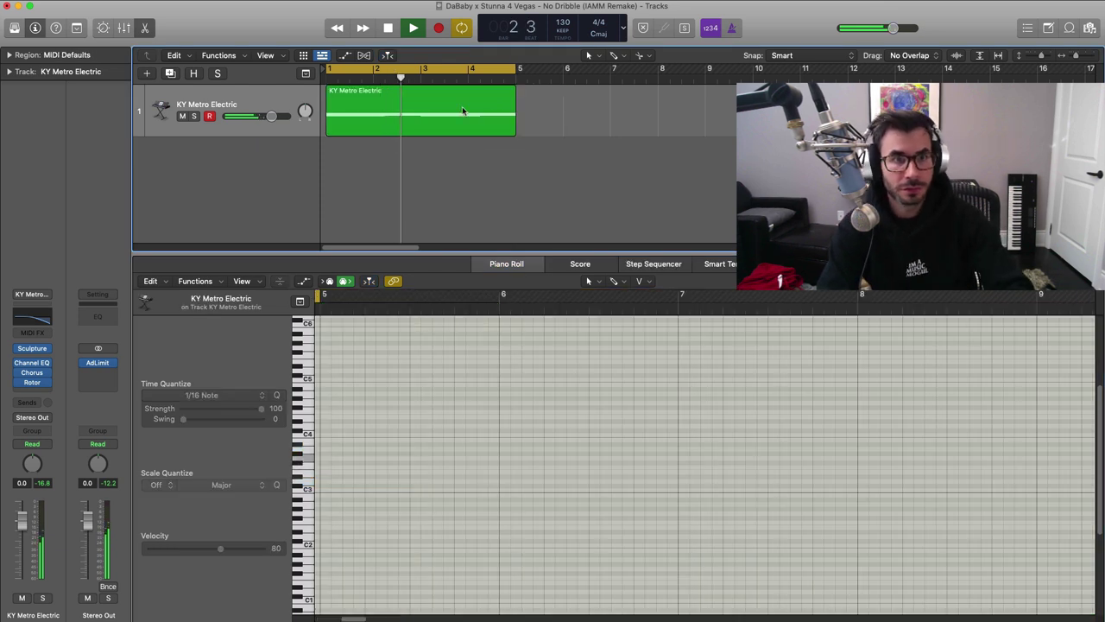
Step: Tweak a Sculpture parameter on the keys, then set the track fader to -2.5 dB
click(31, 348)
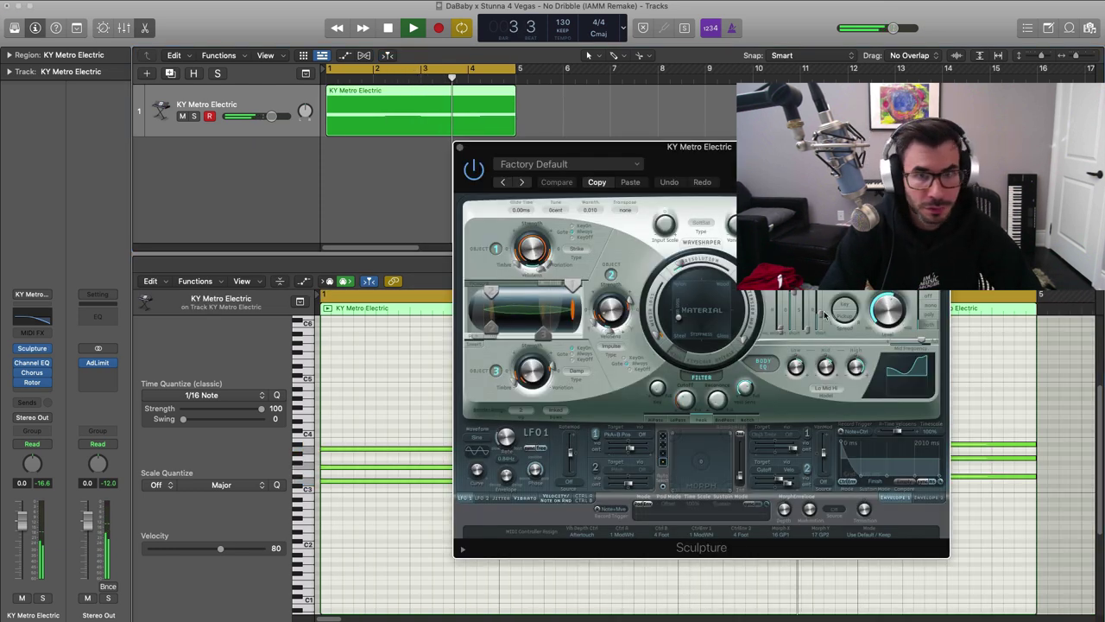
drag(862, 295, 862, 285)
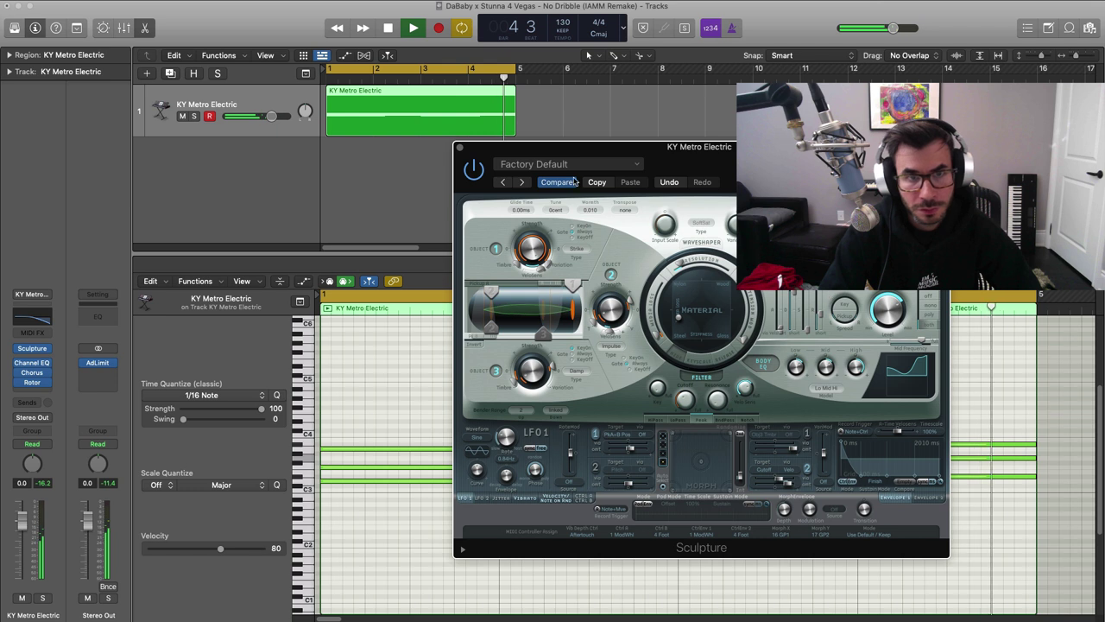
click(460, 147)
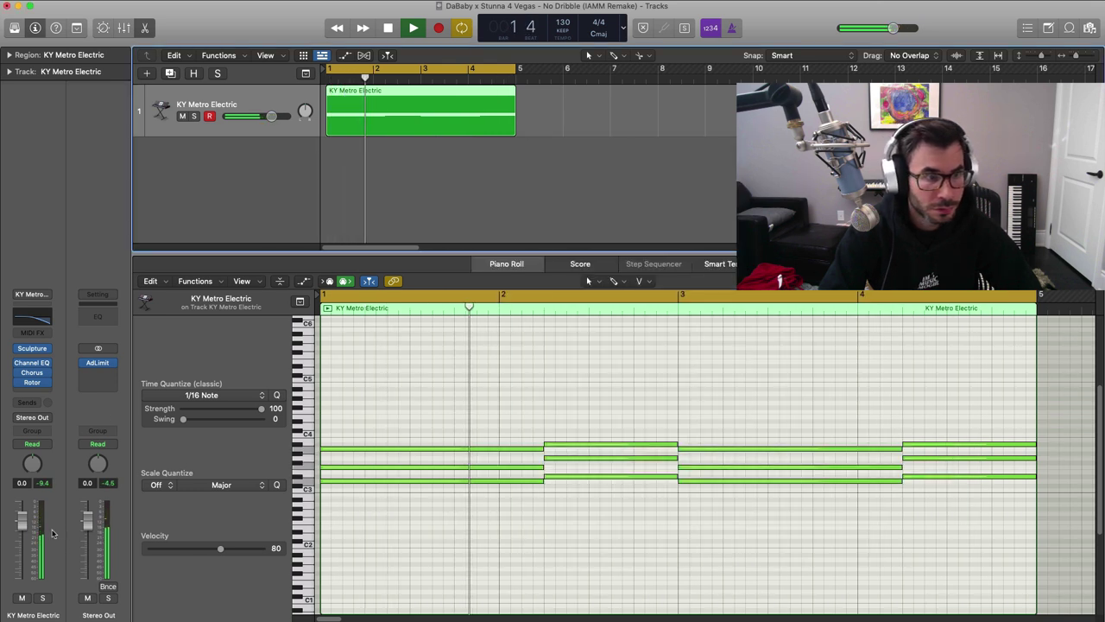
drag(23, 524, 23, 536)
key(space)
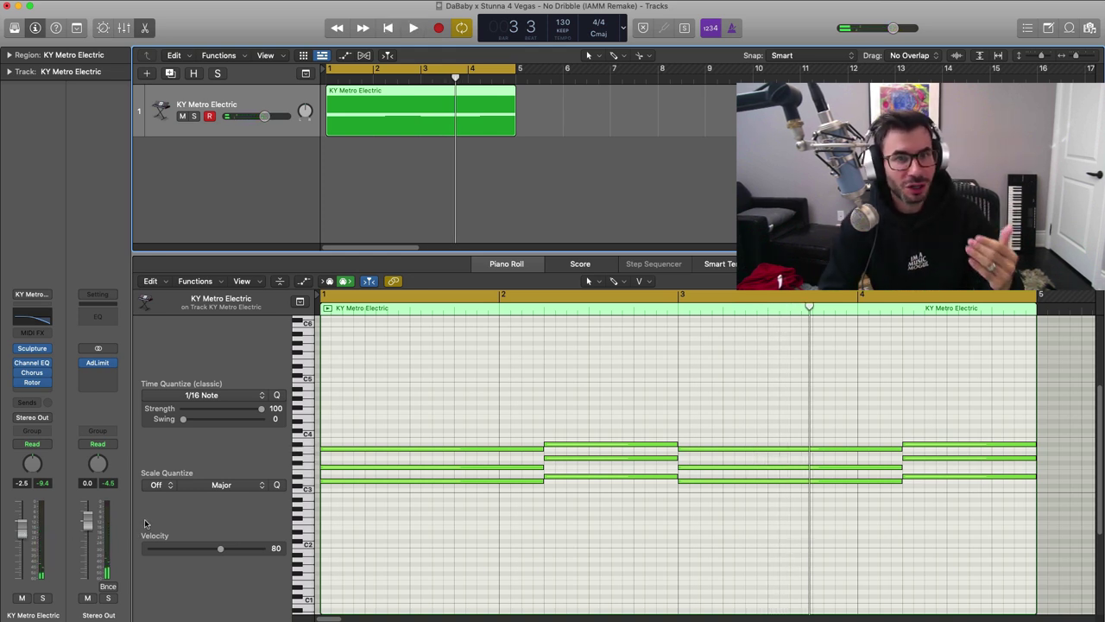
Step: Add a Software Instrument track loaded with Vintage Clav > Experimental > Clav Auto-Wah
click(145, 73)
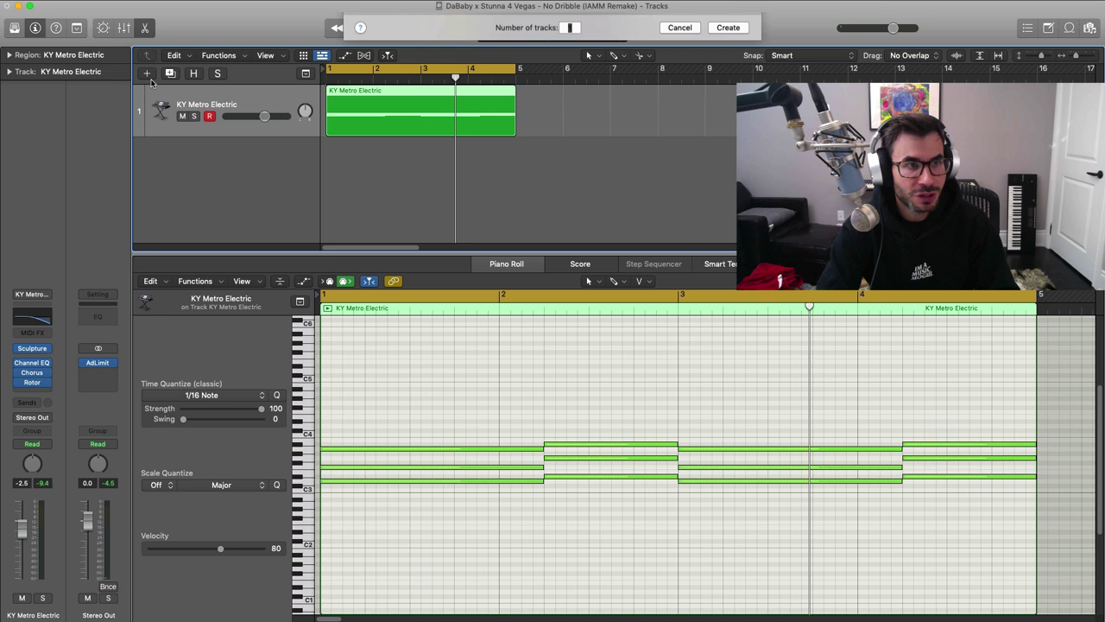
key(Return)
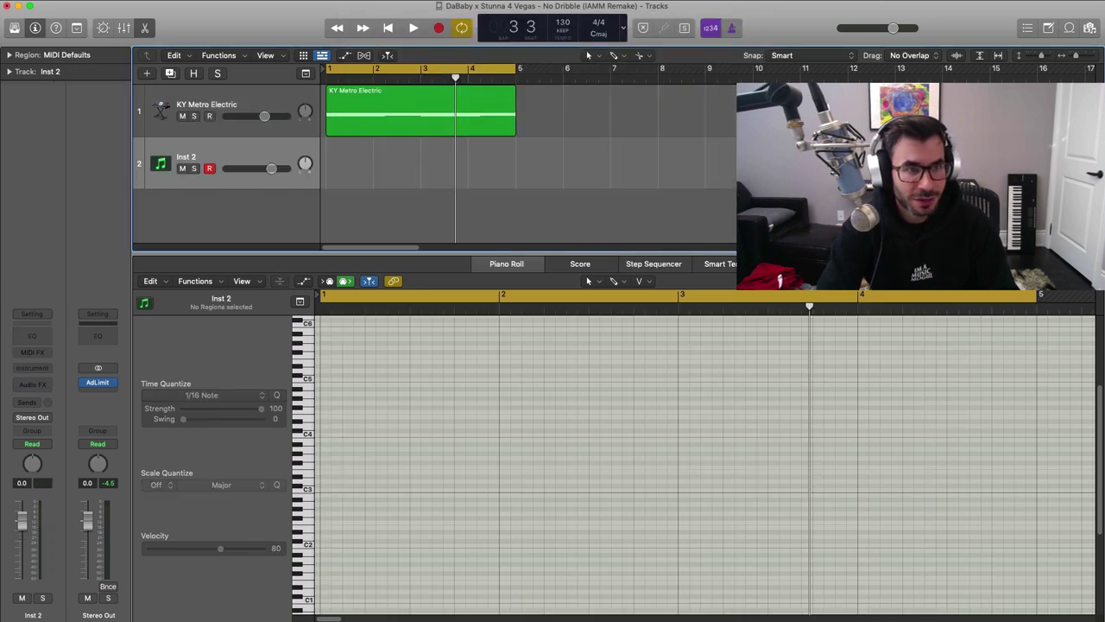
click(13, 28)
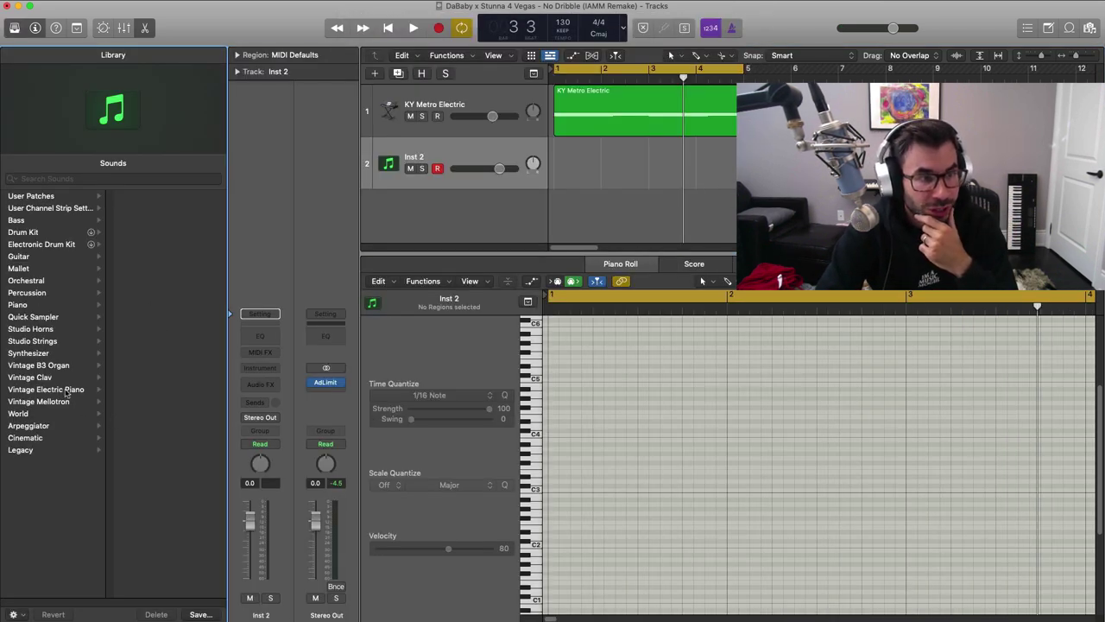
click(147, 341)
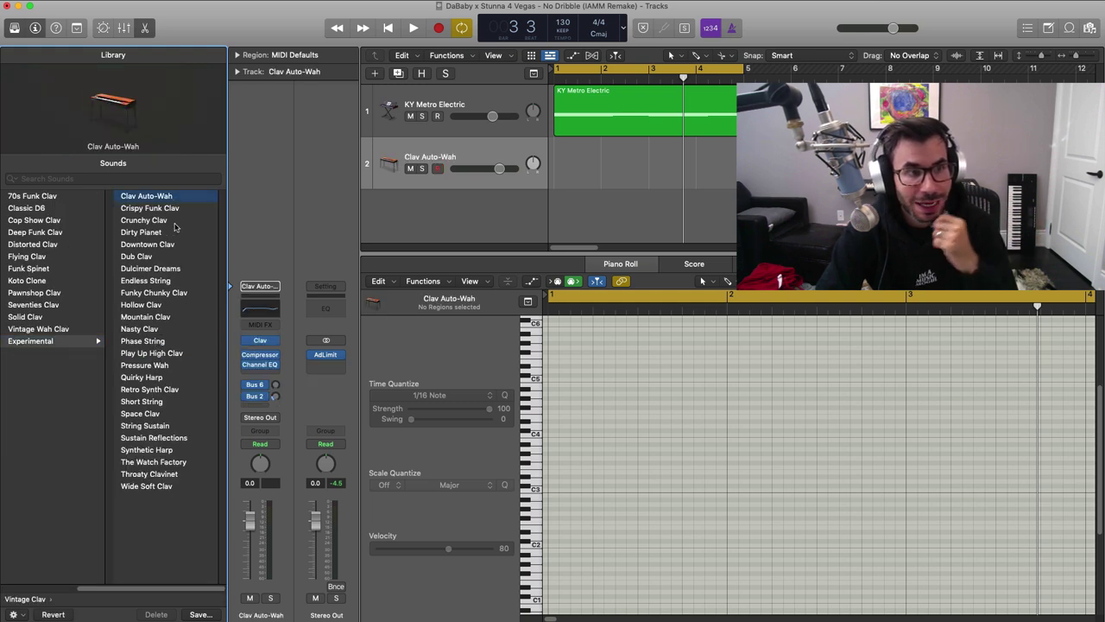
Step: Copy the chord region onto the Clav Auto-Wah track and loop both tracks
click(13, 29)
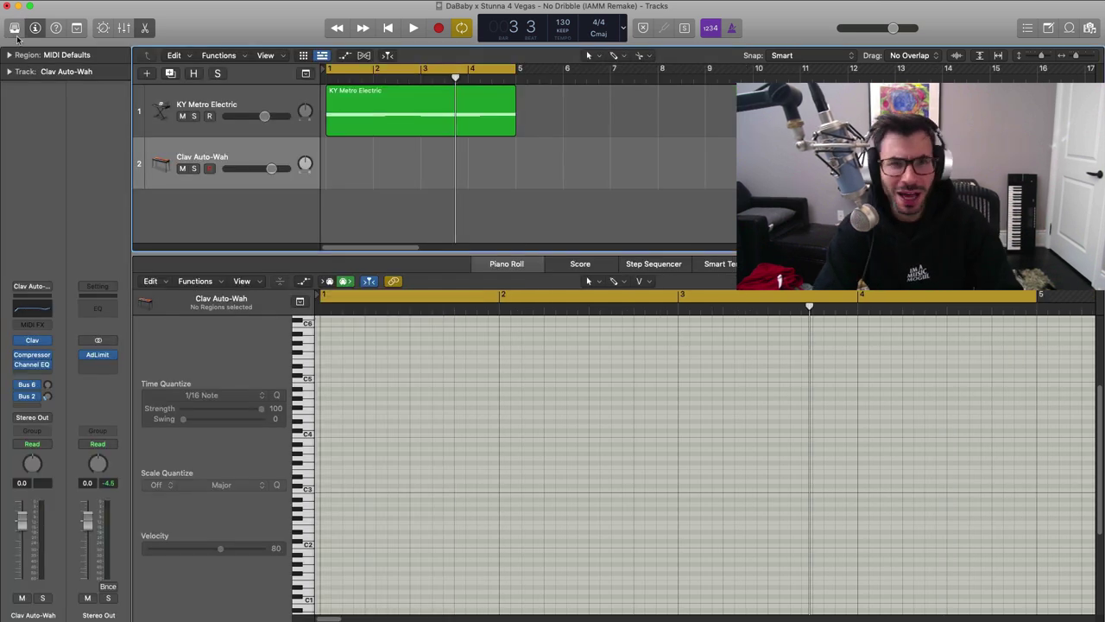
drag(351, 131, 360, 165)
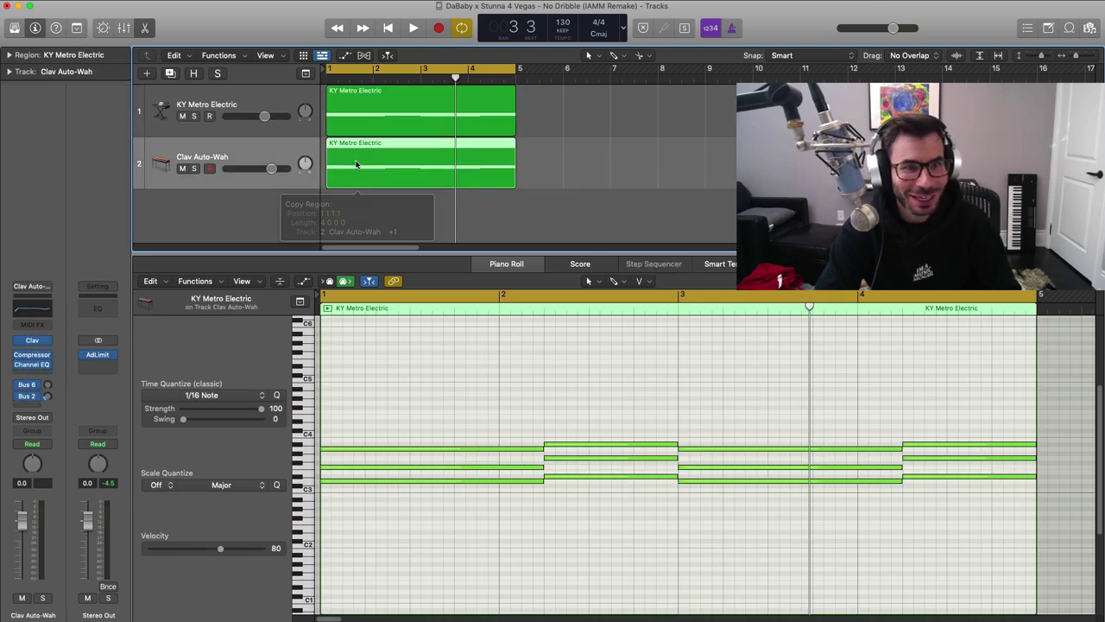
key(space)
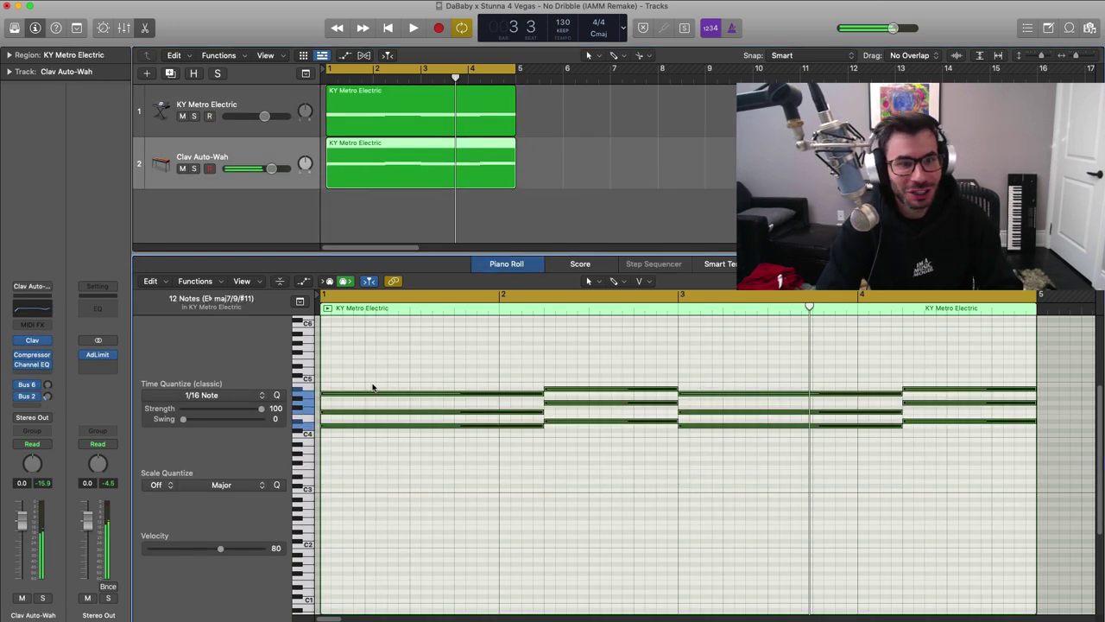
Step: Close the note editor and pull the Clav Auto-Wah fader down during playback
key(e)
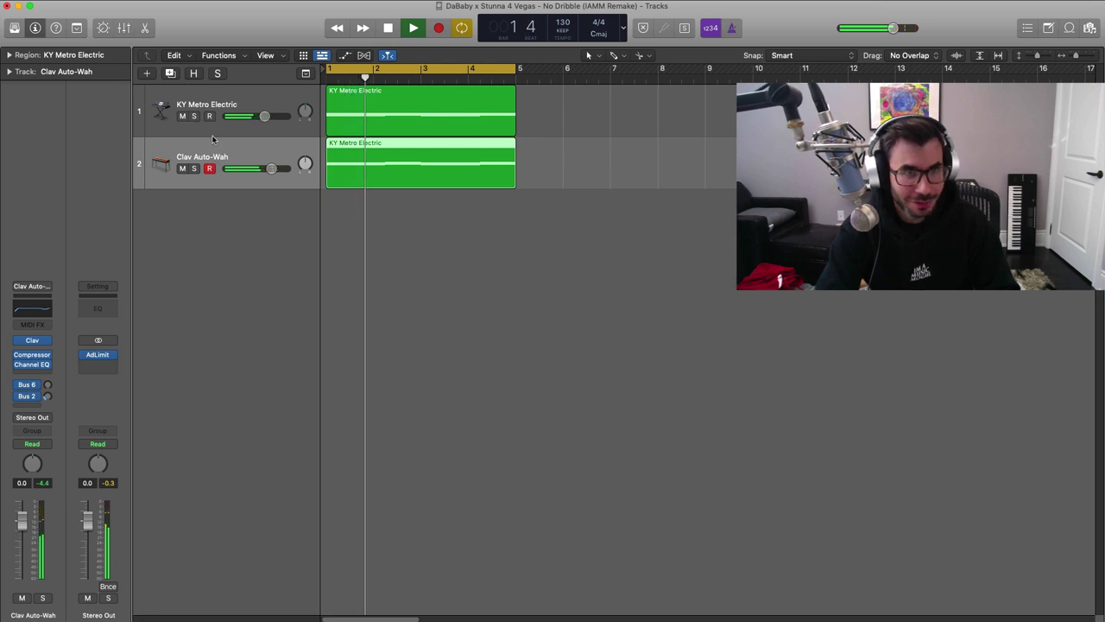
drag(271, 168, 247, 170)
key(space)
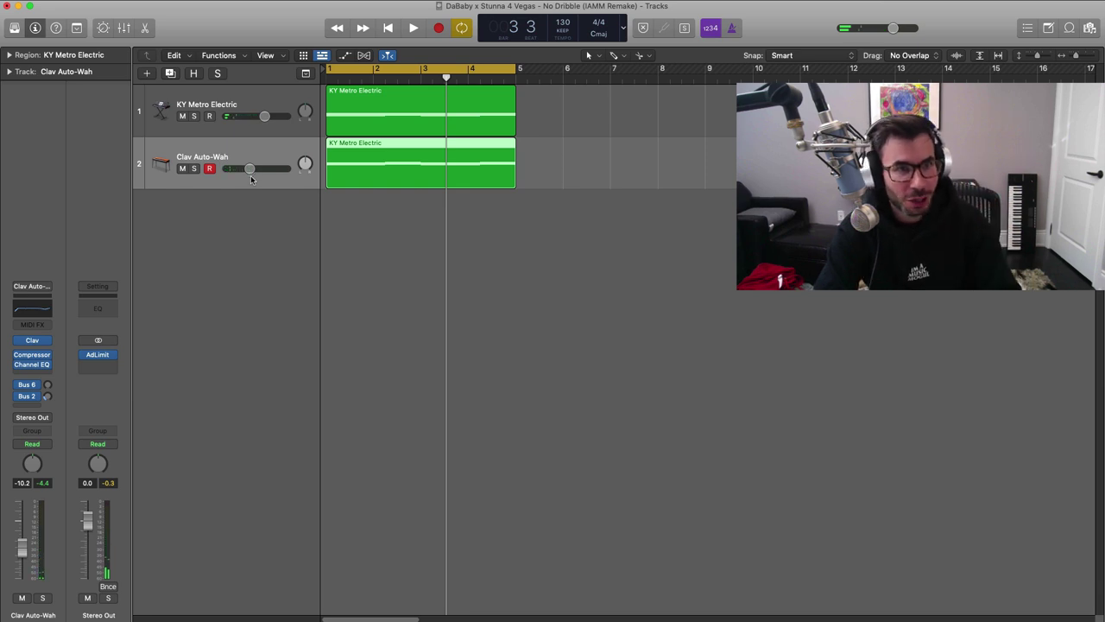
Step: Fine-tune the Clav Auto-Wah volume to -12.8 dB, muting and unmuting it to compare
key(space)
drag(249, 169, 248, 170)
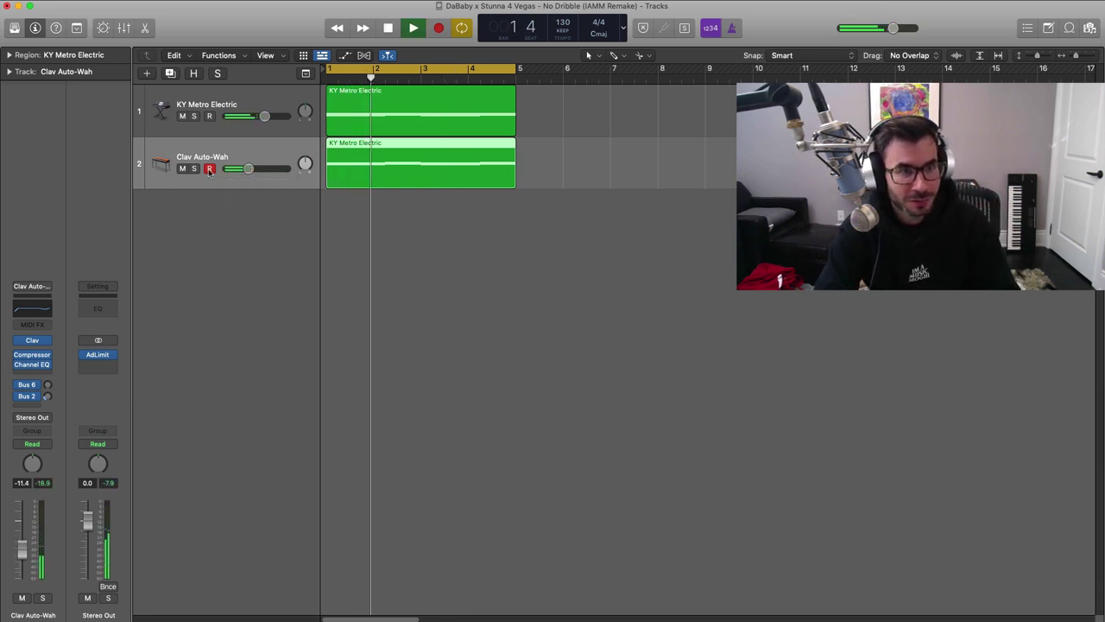
click(182, 169)
key(Return)
click(182, 168)
key(Return)
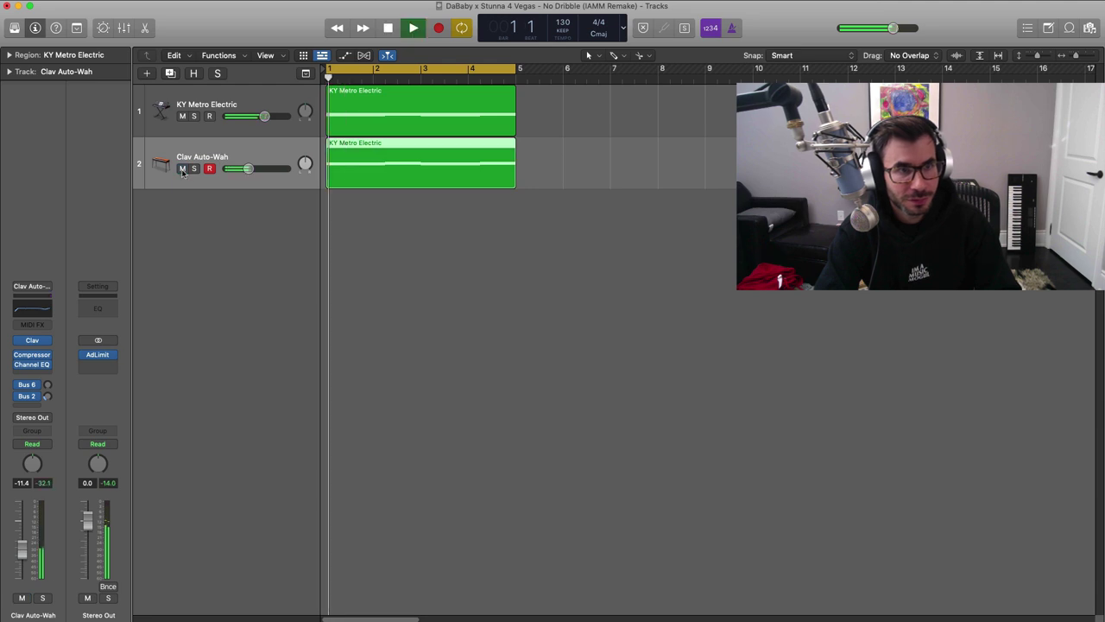
drag(248, 169, 246, 168)
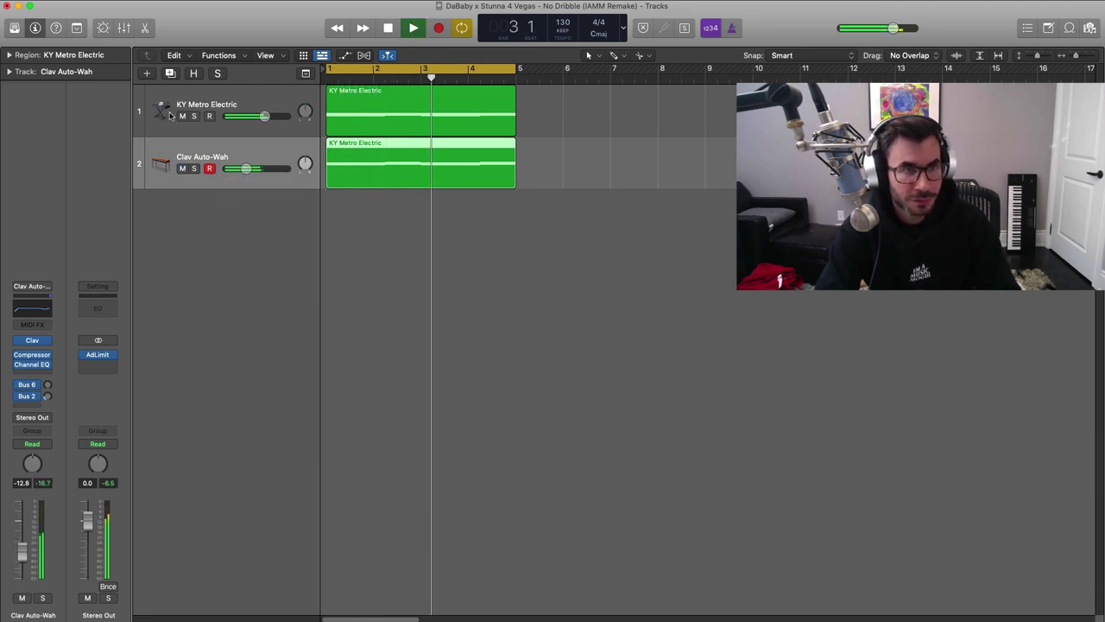
key(space)
key(Return)
key(space)
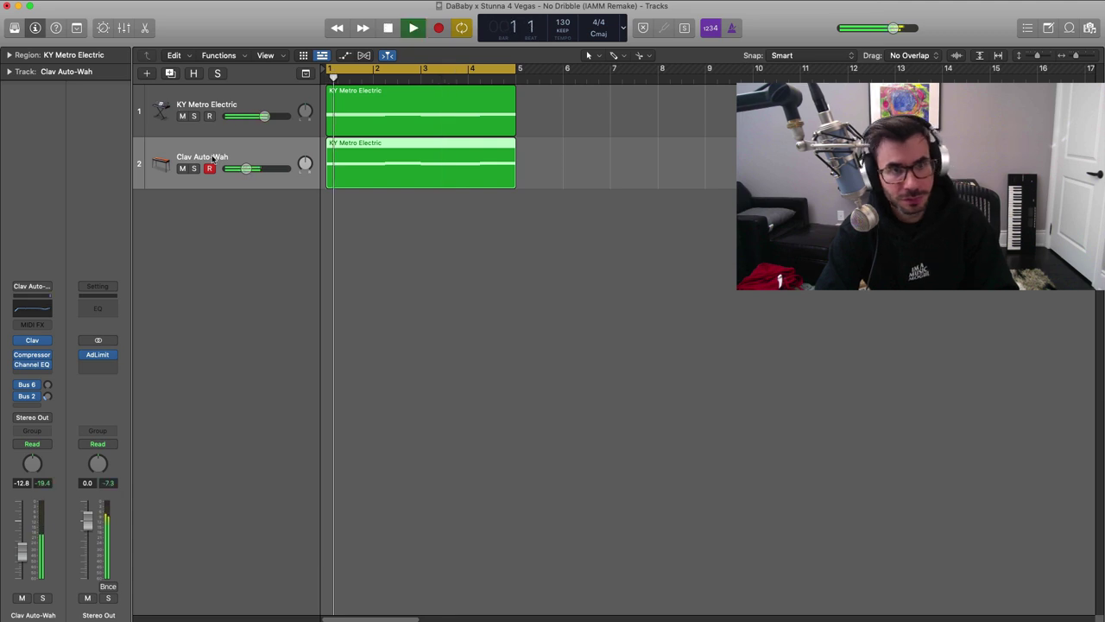
key(space)
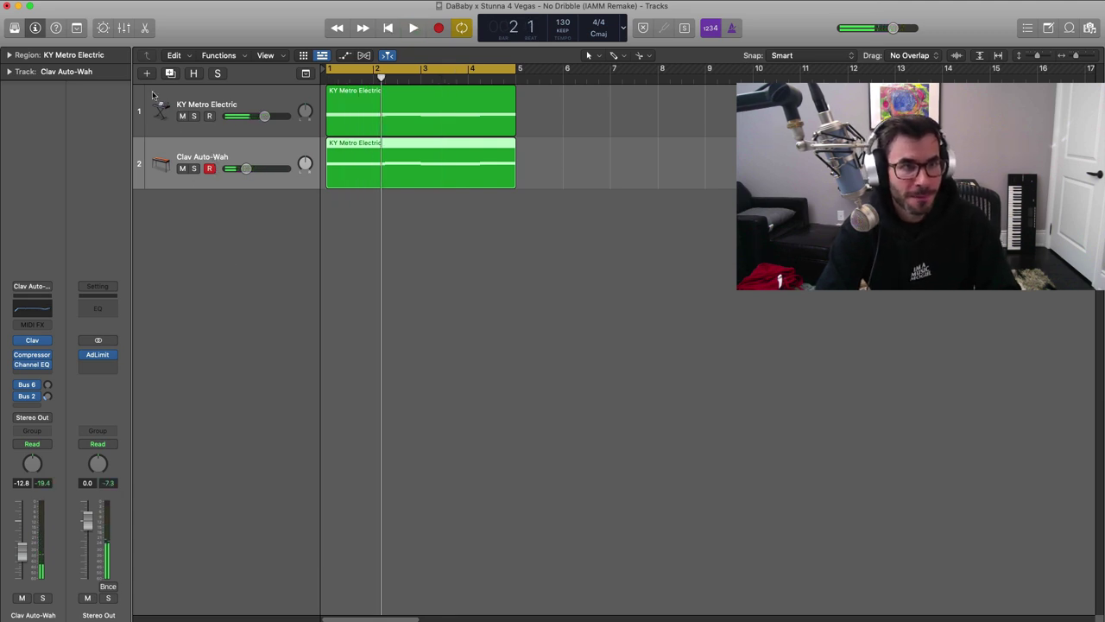
Step: Add a third instrument track with an empty MIDI region from bar 1 to bar 5
click(147, 76)
key(Return)
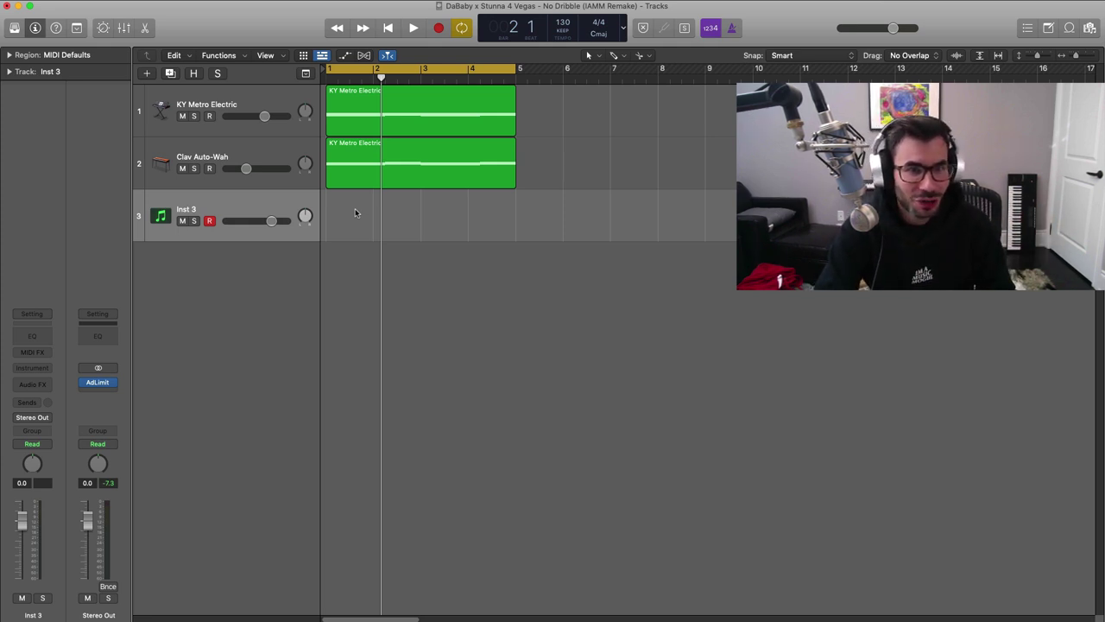
double_click(354, 211)
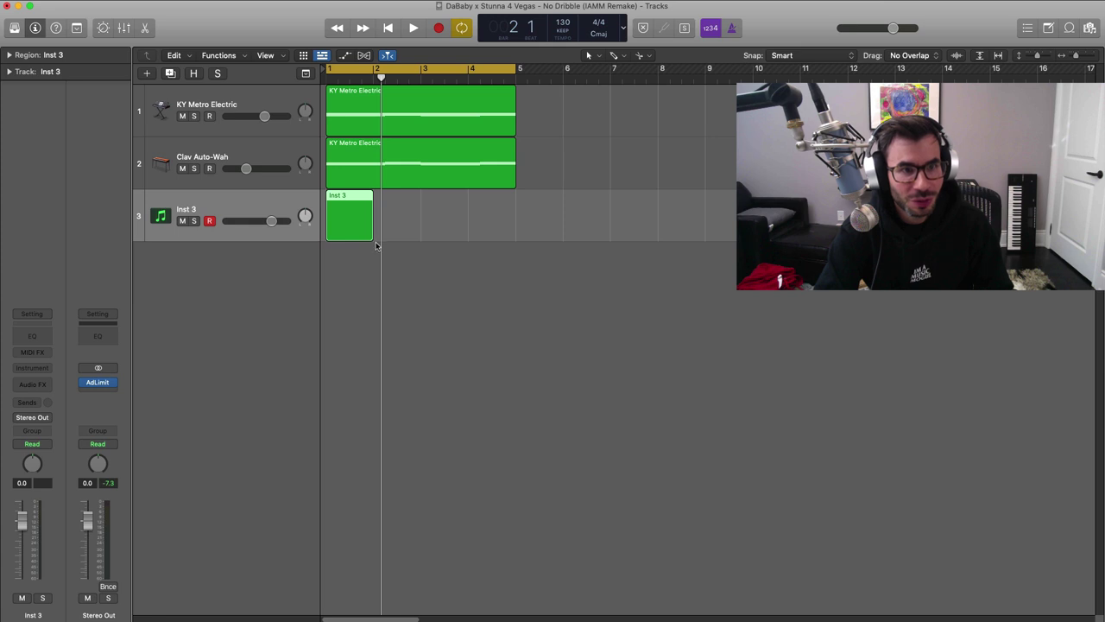
drag(382, 236, 515, 236)
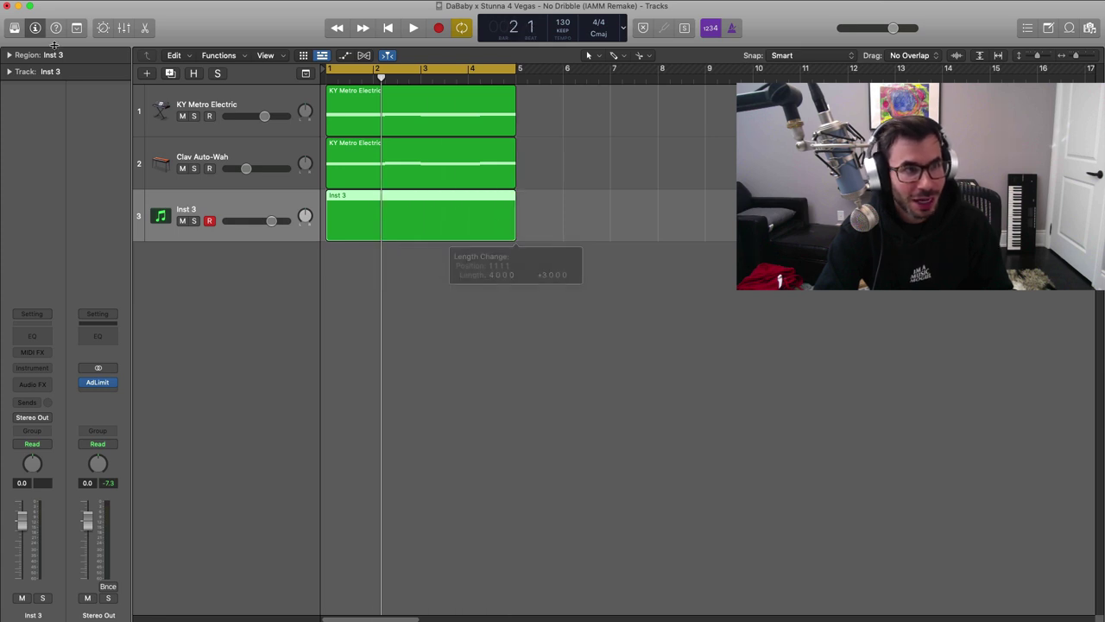
Step: Load Synthesizer > Pad > Classic Brass Pad onto the third track
click(15, 29)
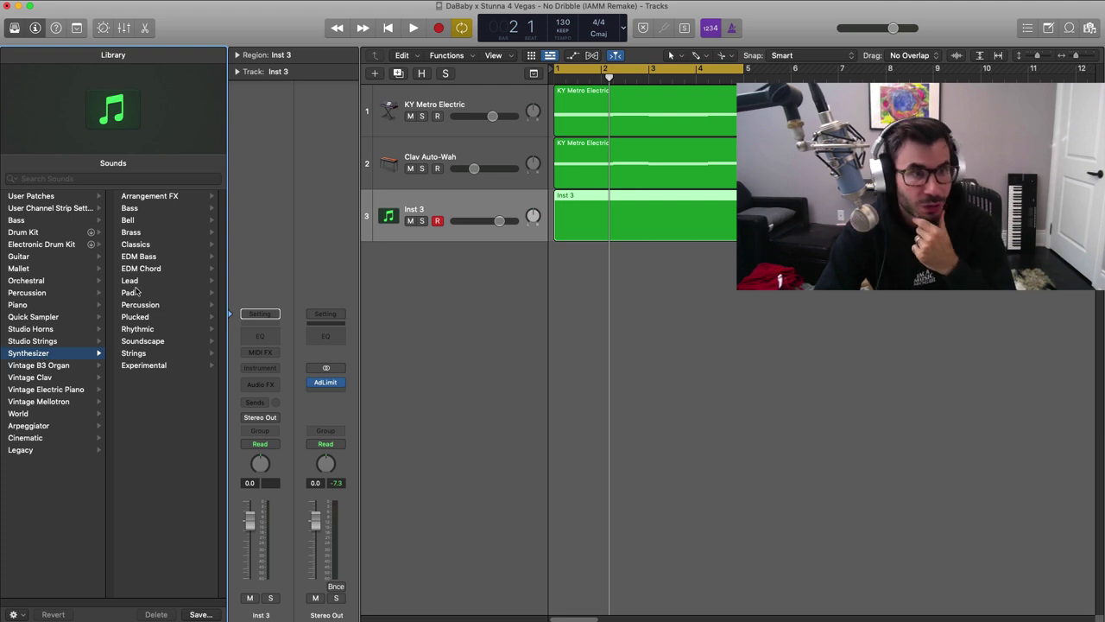
click(130, 293)
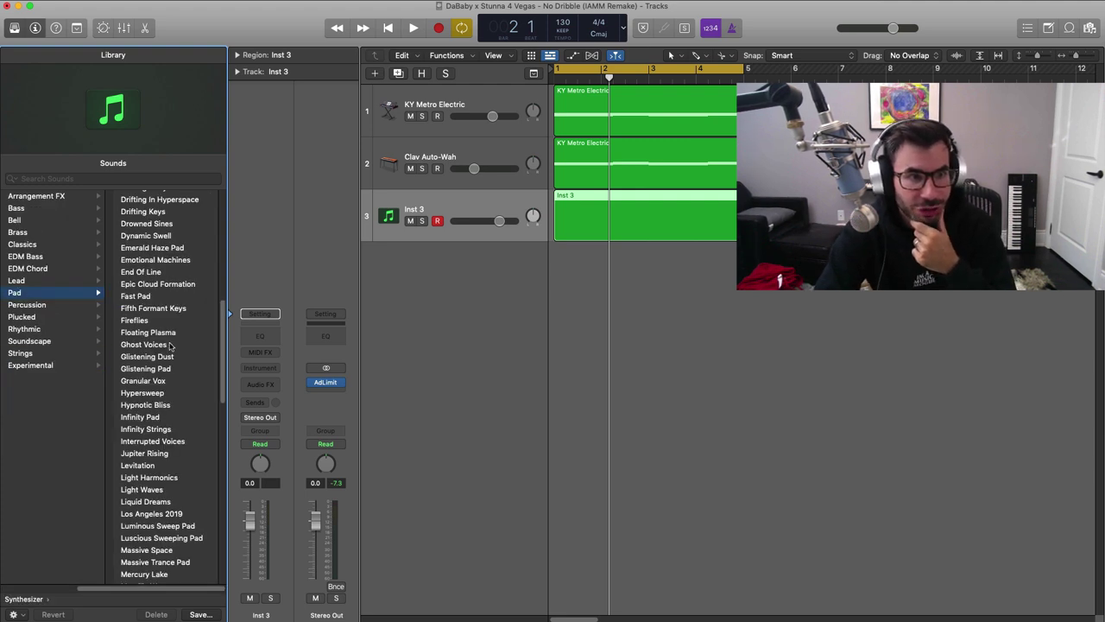
scroll(170, 346, up, 10)
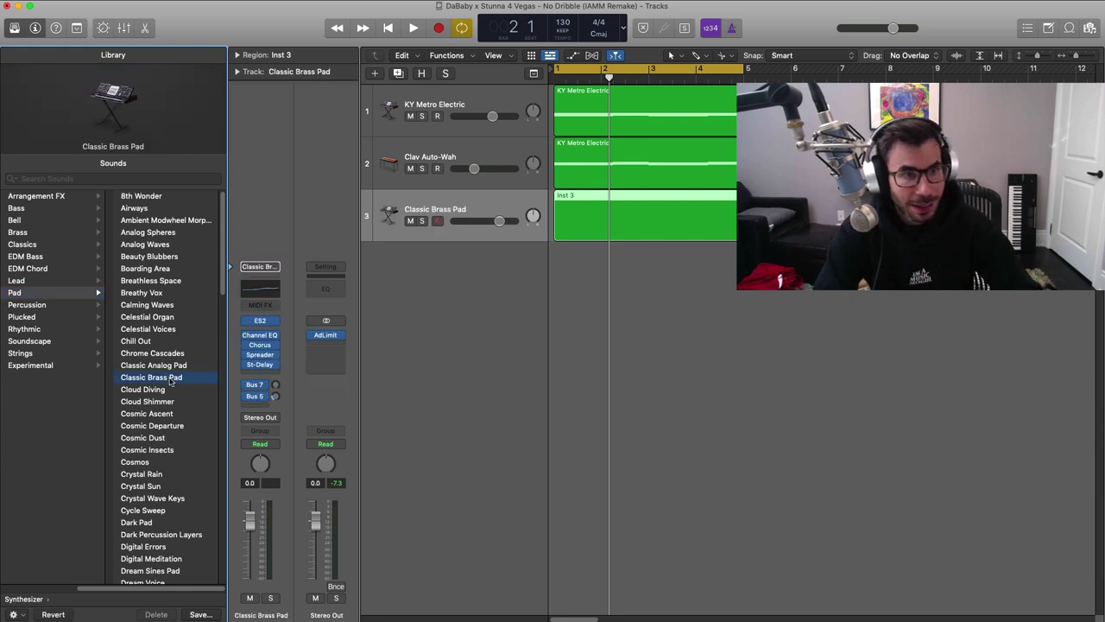
Step: Draw one sustained brass pad note at bar 3, raise it an octave to C4, and audition it
double_click(657, 216)
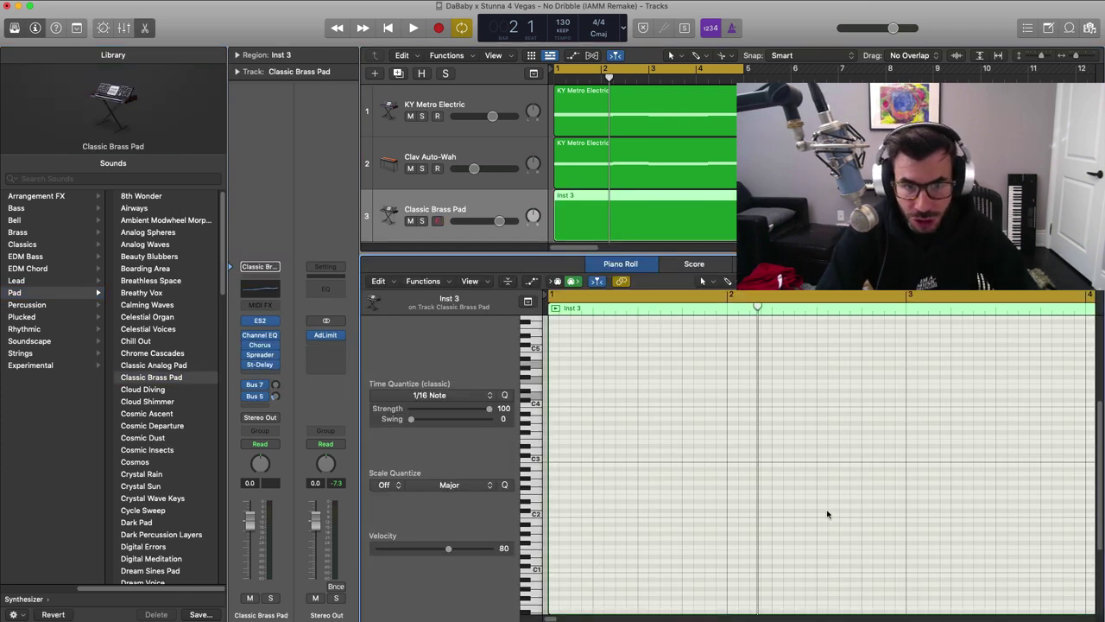
click(10, 28)
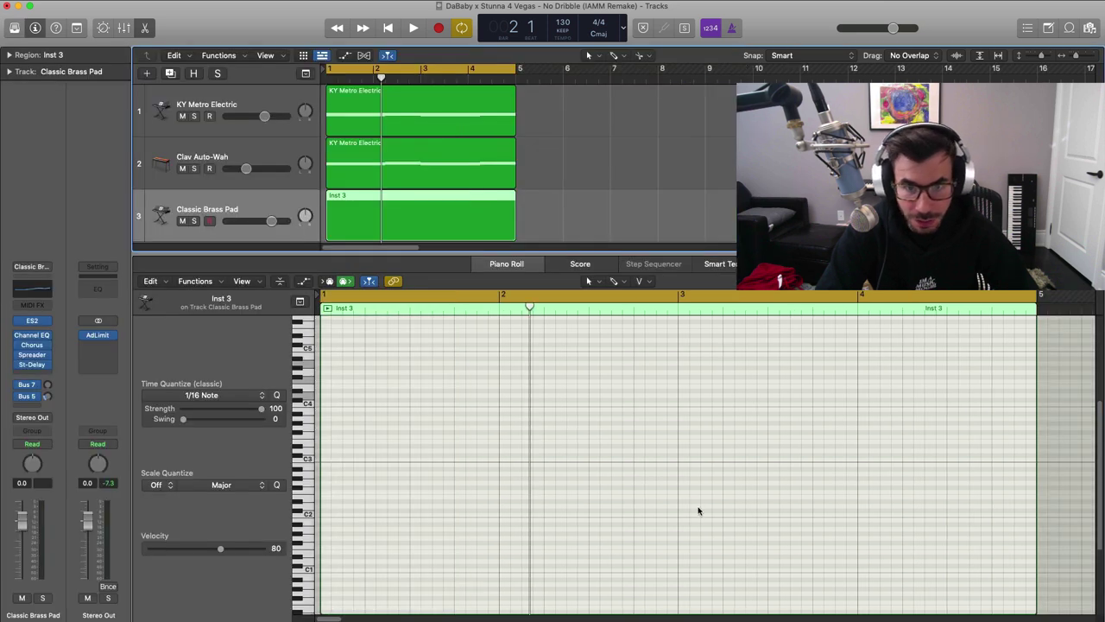
click(688, 451)
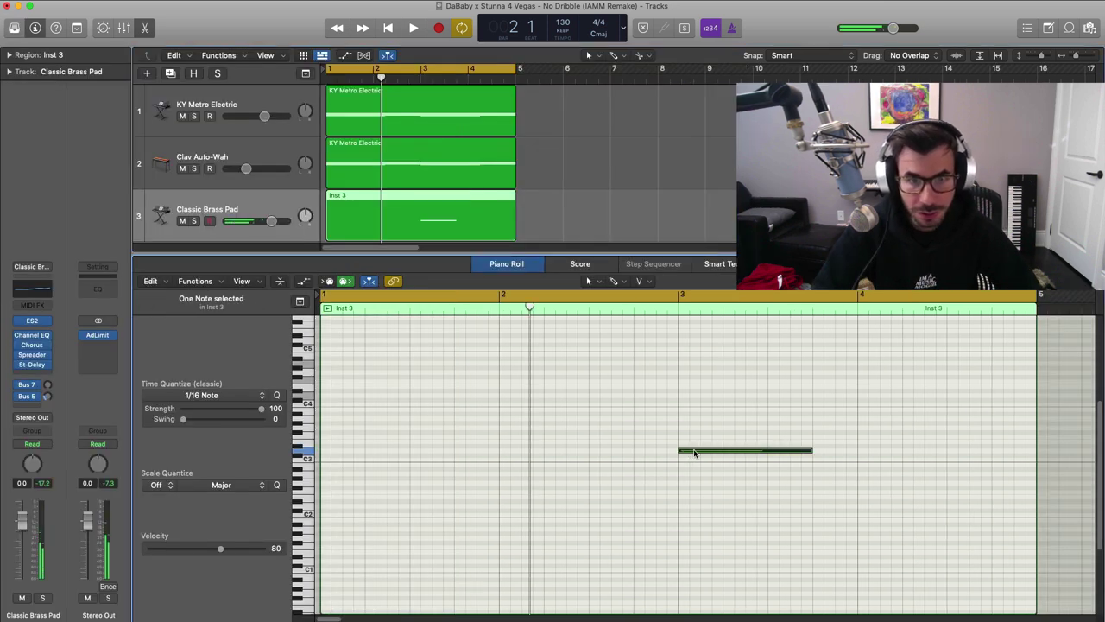
key(alt+shift+Up)
key(space)
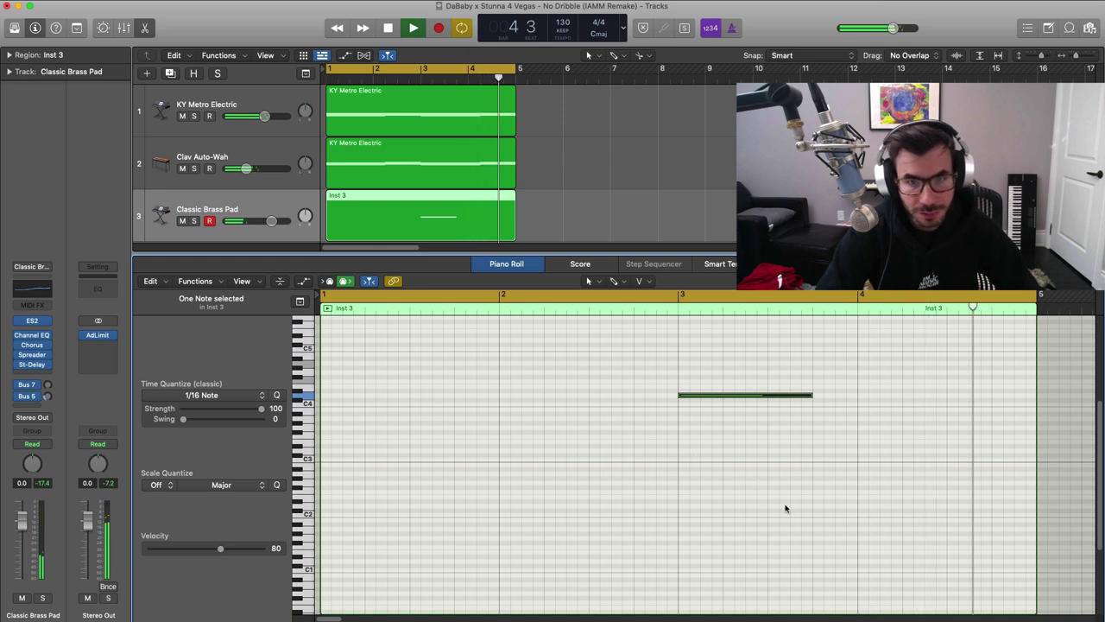
key(space)
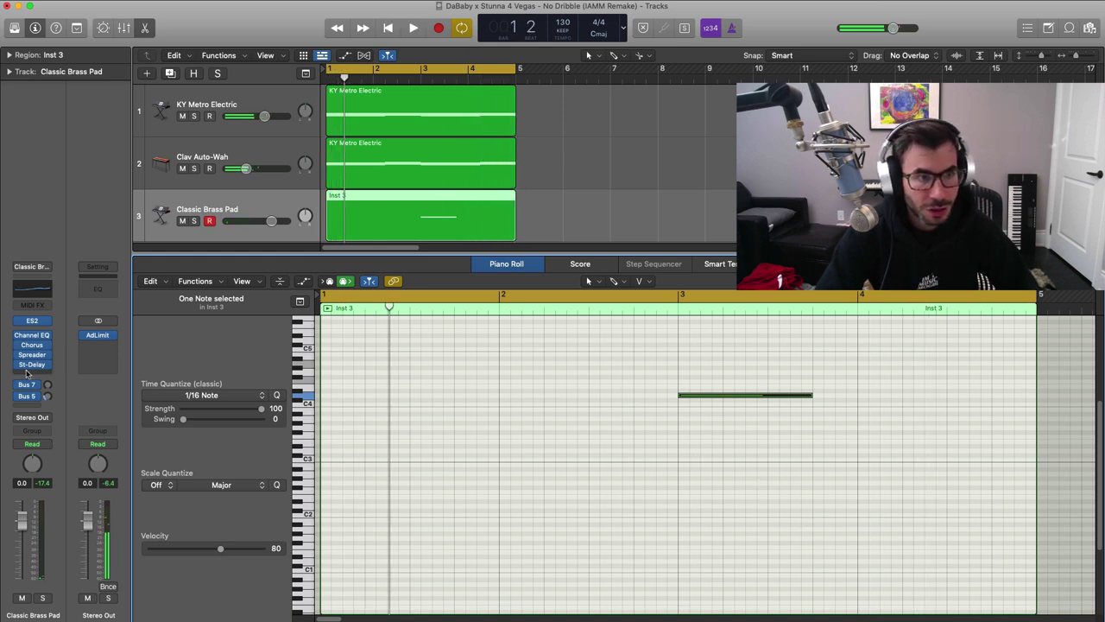
Step: Insert Space Designer reverb on the Classic Brass Pad channel
click(26, 373)
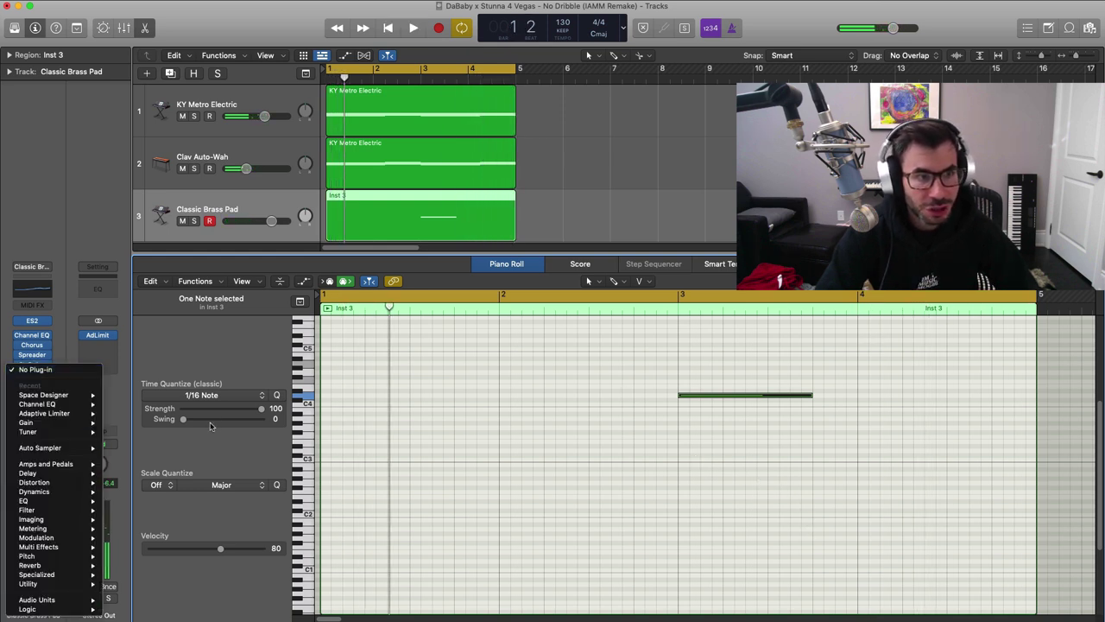
click(52, 395)
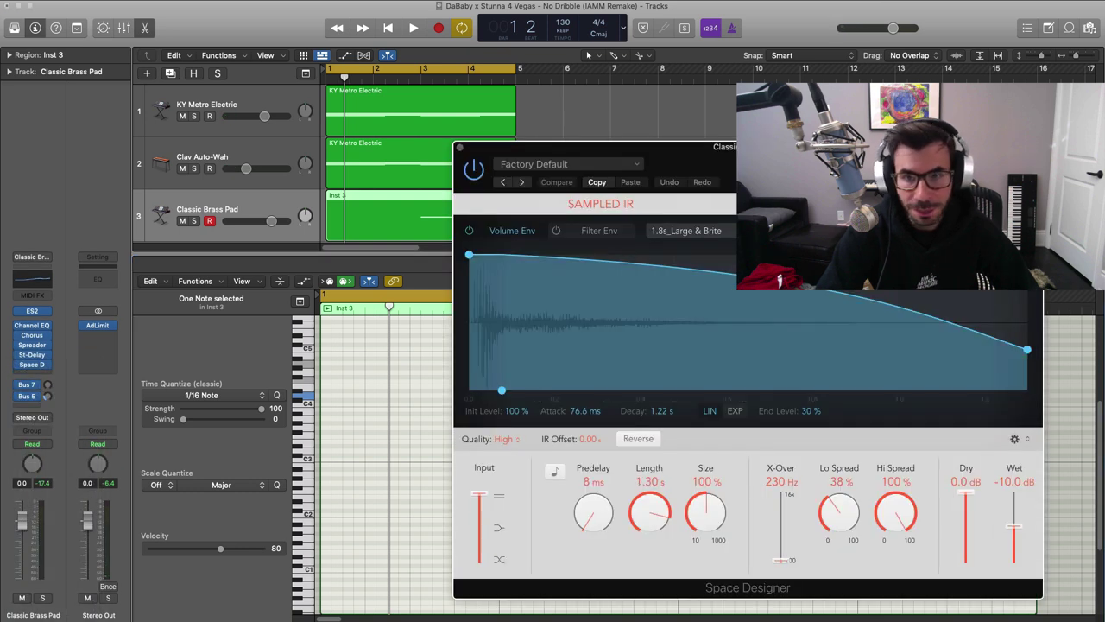
drag(876, 165, 630, 102)
drag(535, 84, 568, 323)
Step: Loop bars 3–5 and lower the Space Designer wet level to -8.8 dB
drag(437, 71, 518, 71)
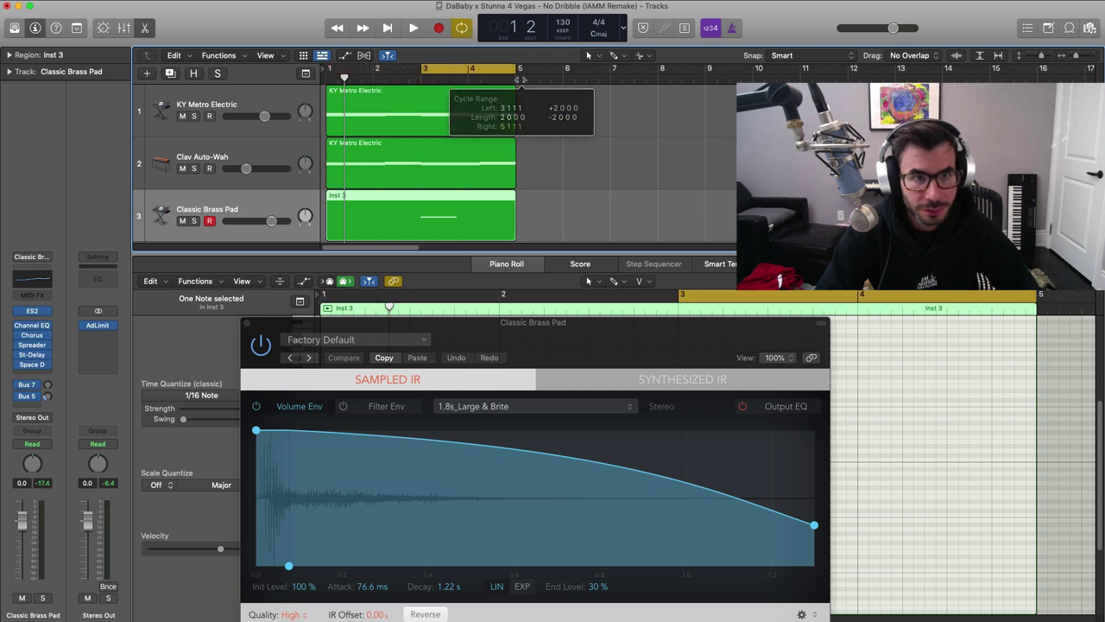
key(space)
drag(678, 317, 698, 57)
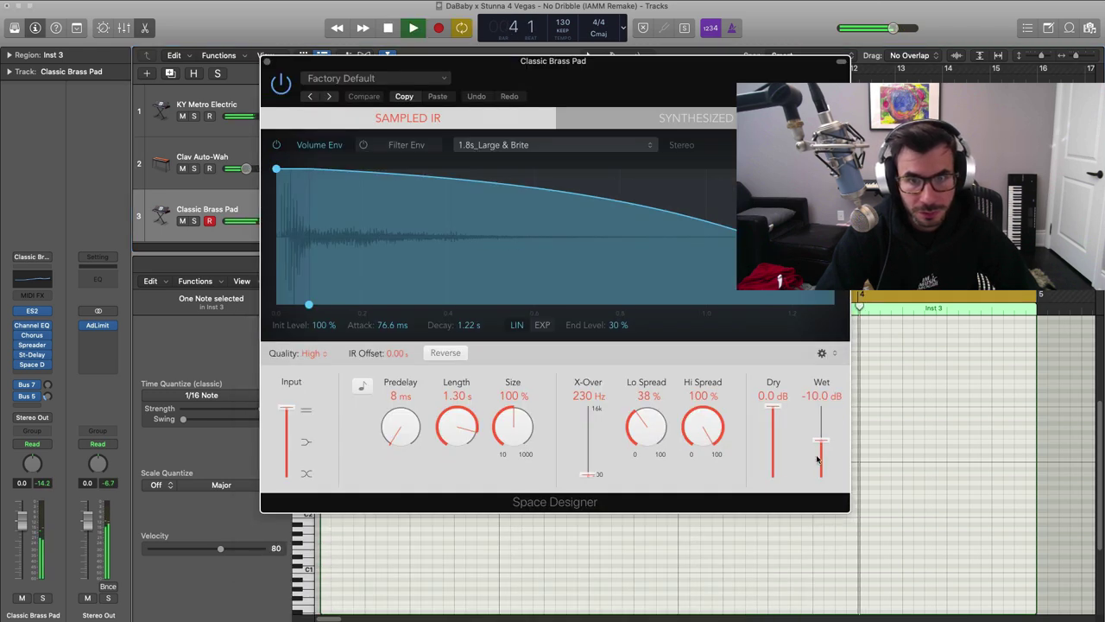
drag(822, 429, 822, 435)
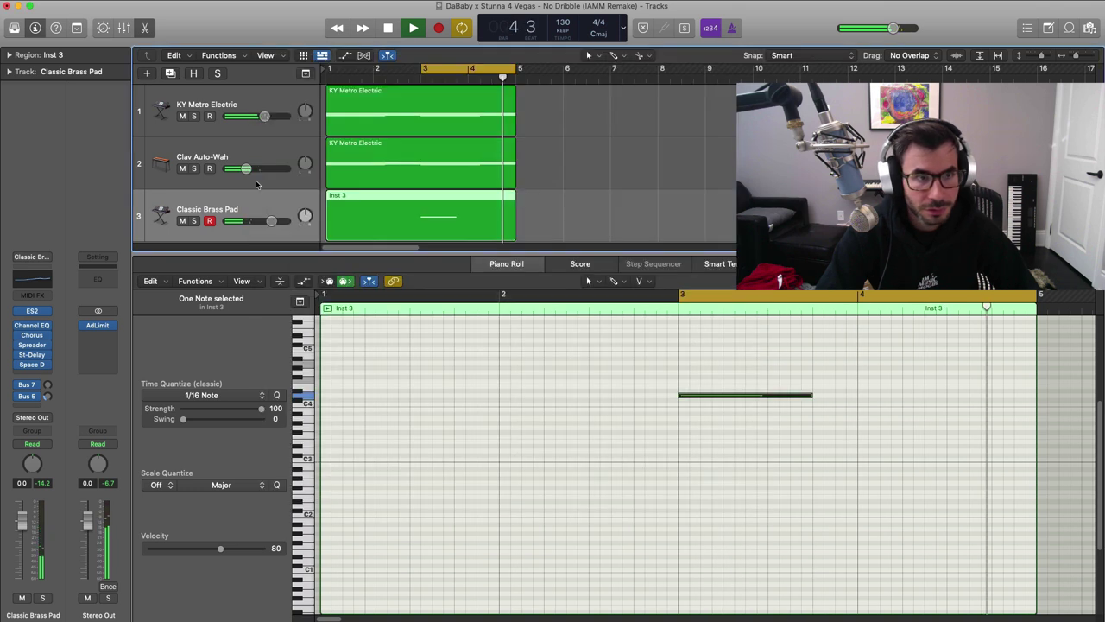
click(267, 61)
Step: Set the Classic Brass Pad fader to -17.0 dB and play the bars 1–5 loop again
drag(272, 225, 241, 221)
key(x)
key(x)
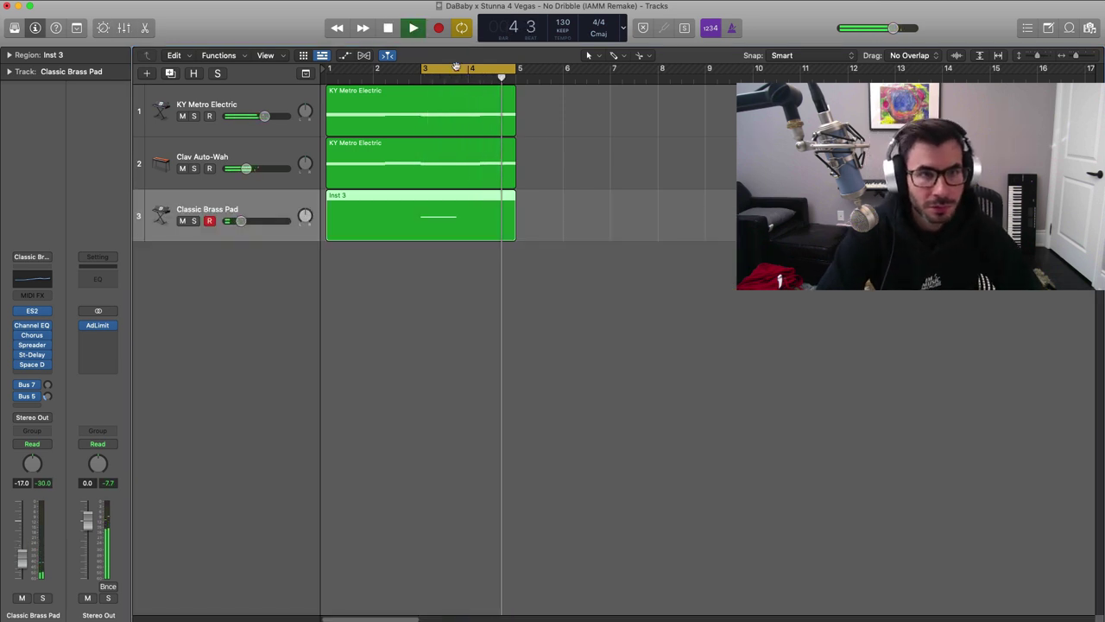
key(space)
key(super+u)
key(space)
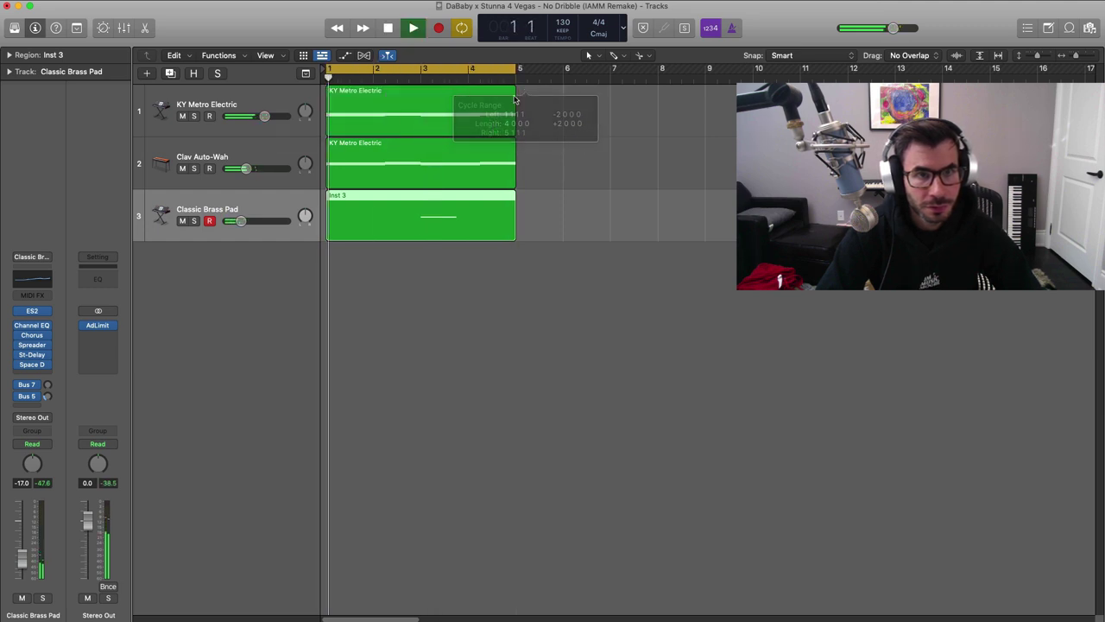
Step: Create a fourth track with the No Dribble Drum Kit from User Patches and expand its stack
click(148, 75)
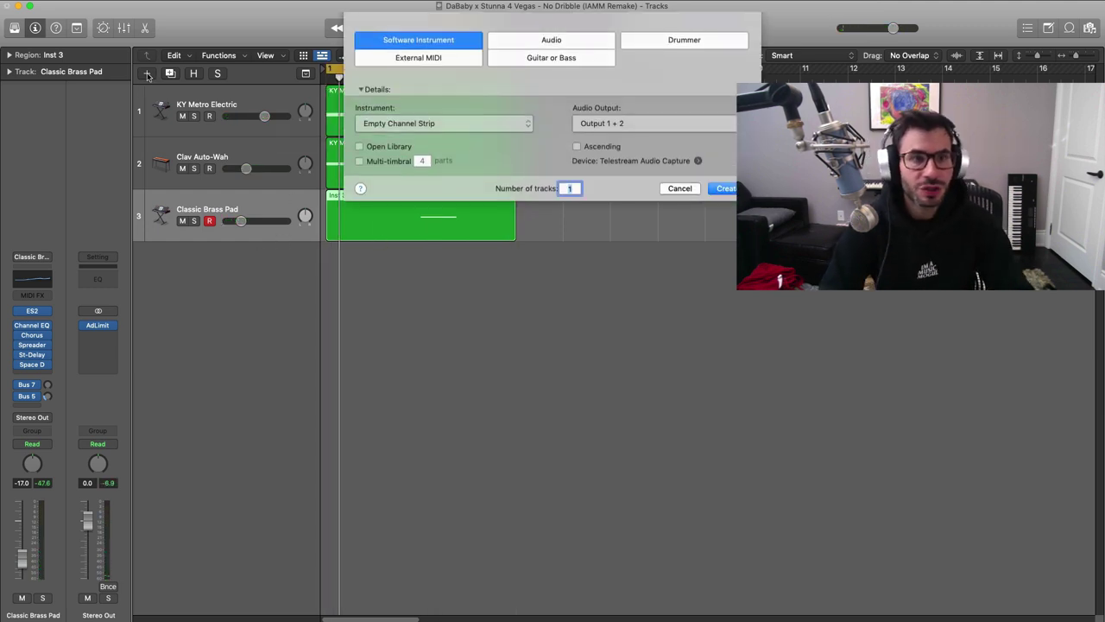
key(Return)
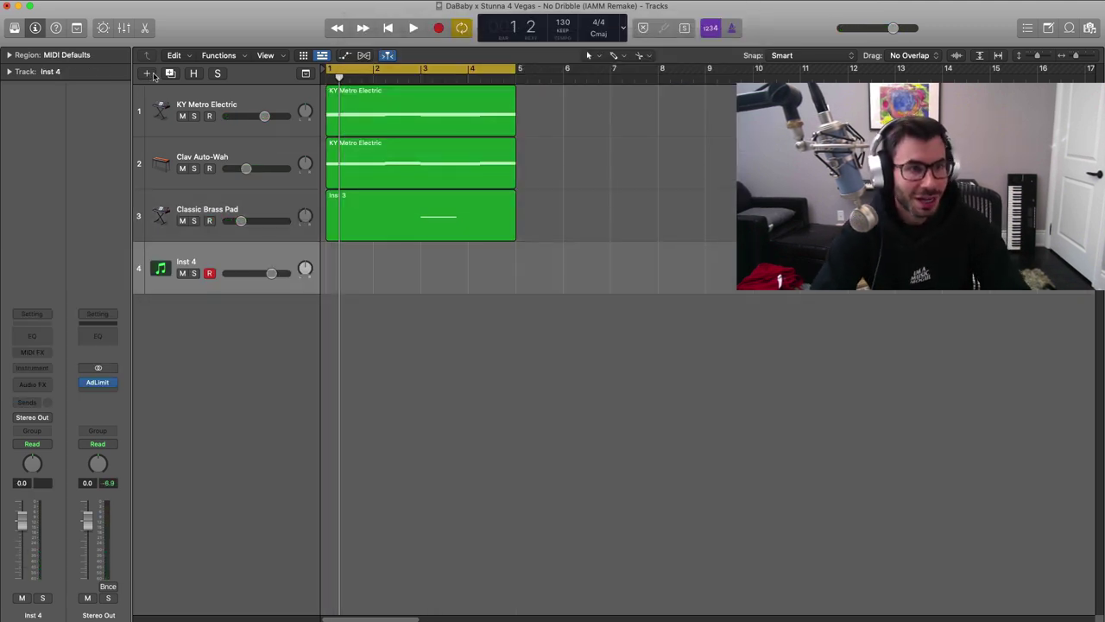
click(16, 28)
click(47, 198)
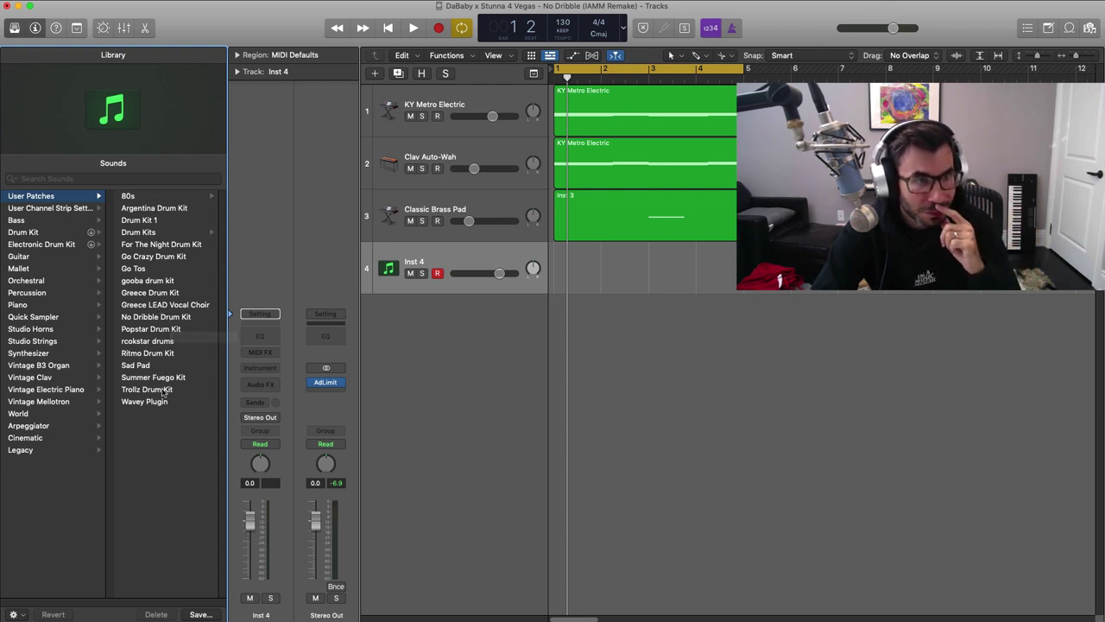
click(164, 317)
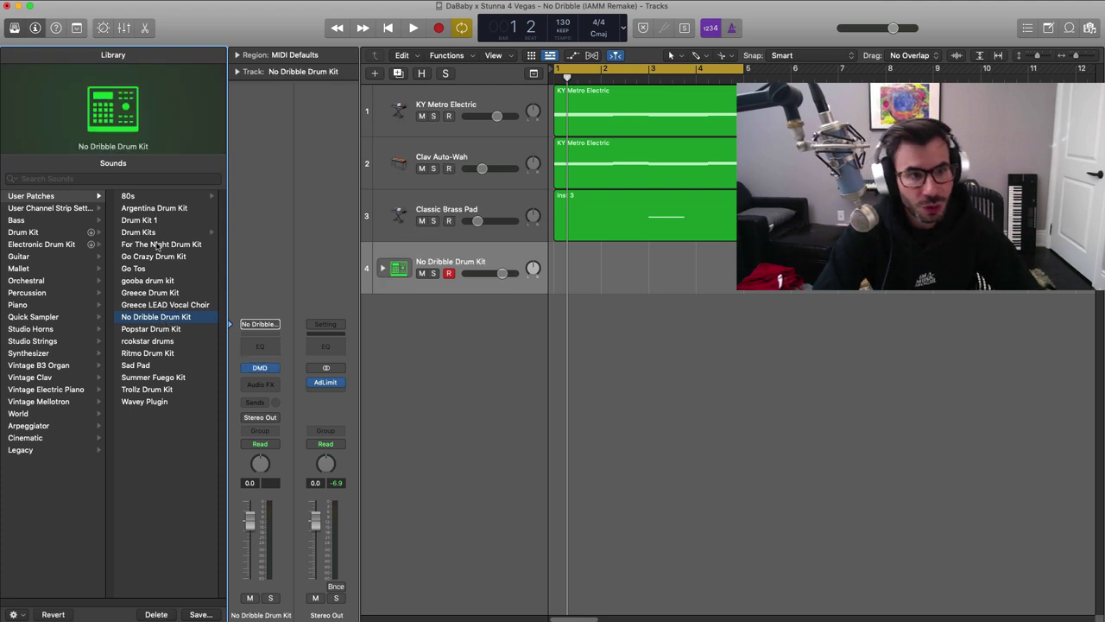
click(14, 28)
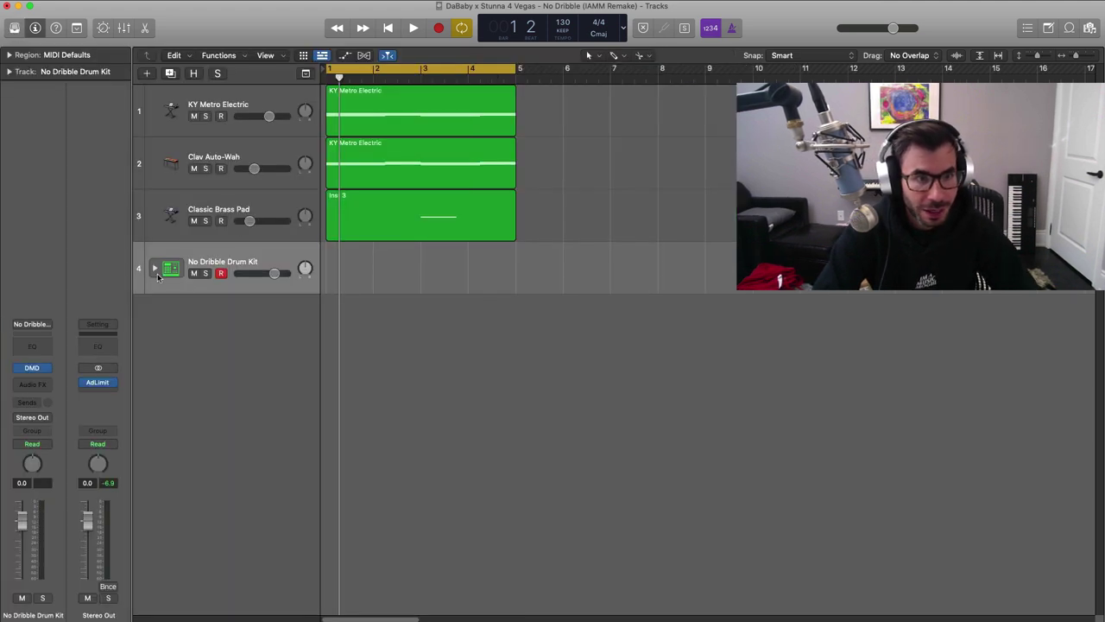
click(156, 268)
Step: Create a pattern region on the no dribble snare track, enable step 9, and play back
right_click(333, 321)
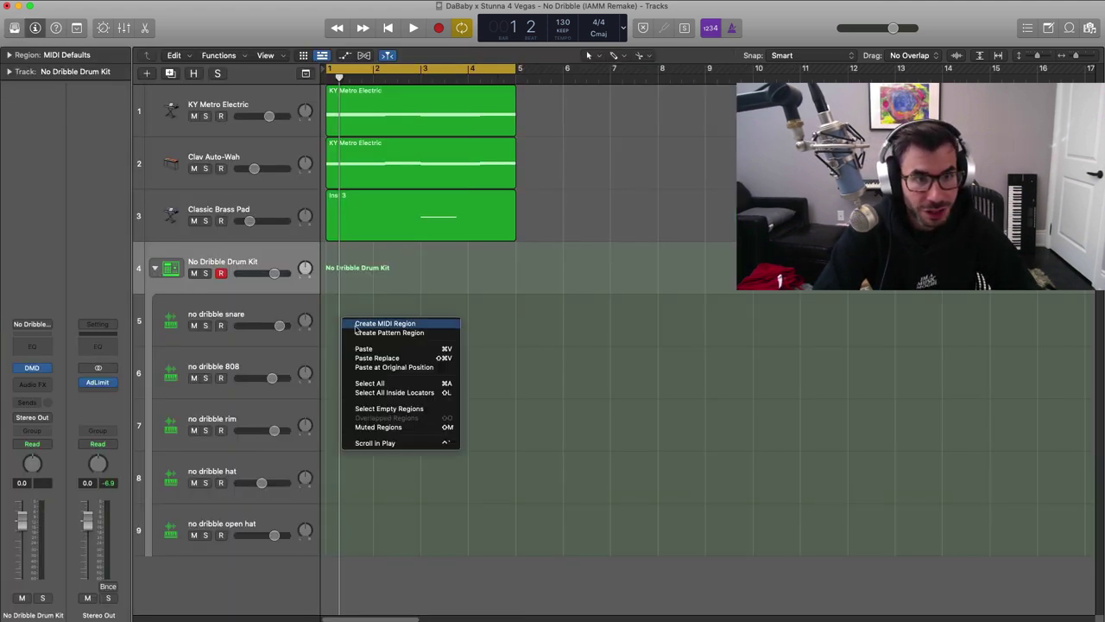
click(380, 331)
click(726, 333)
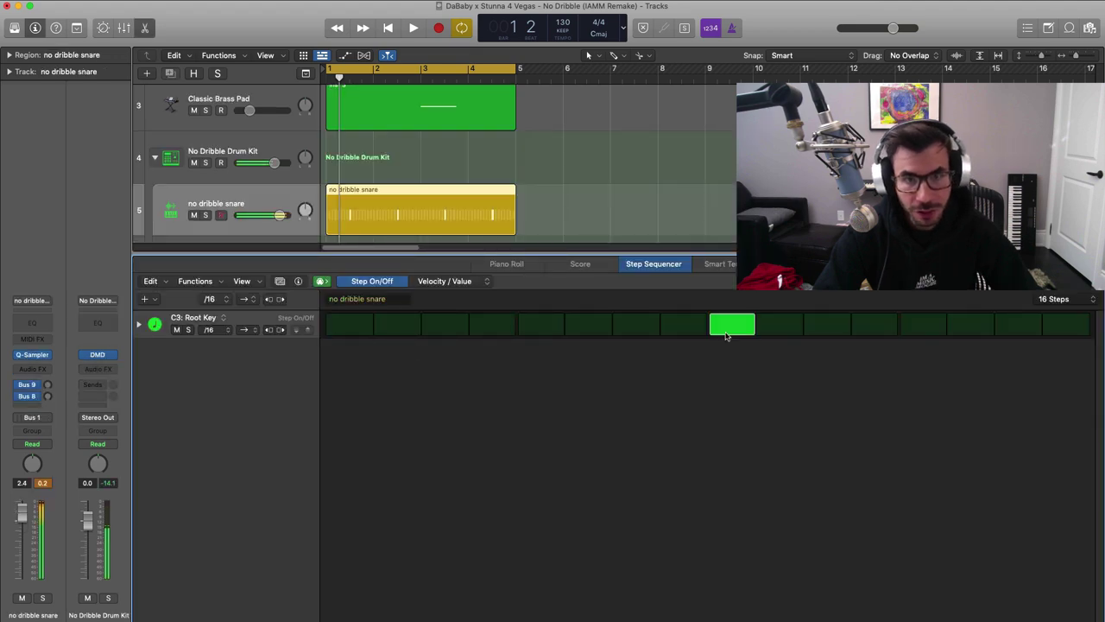
key(e)
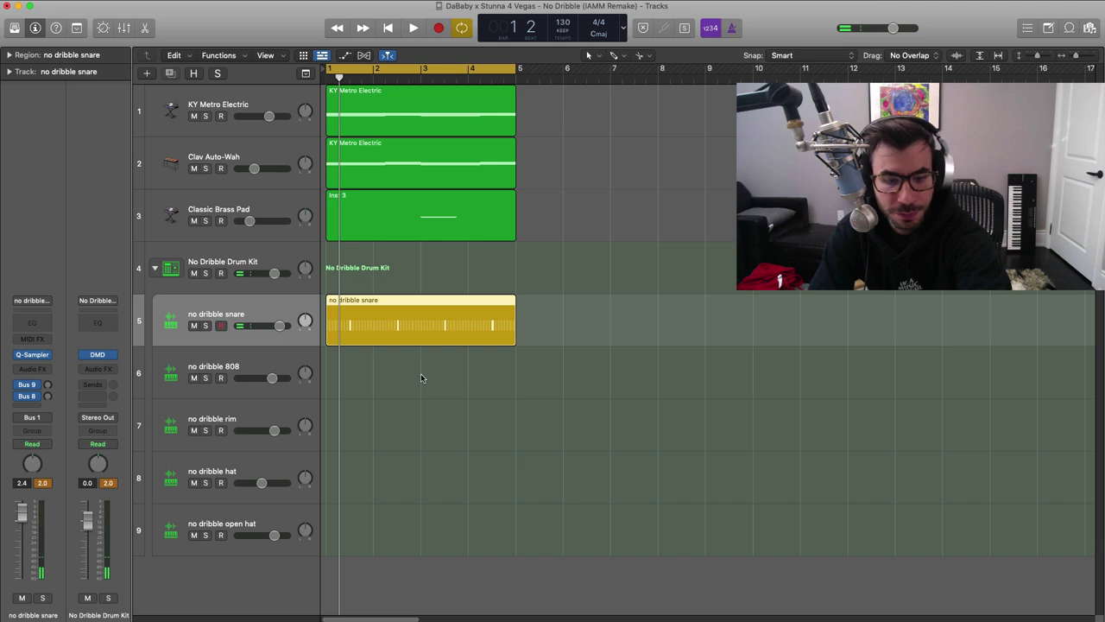
key(space)
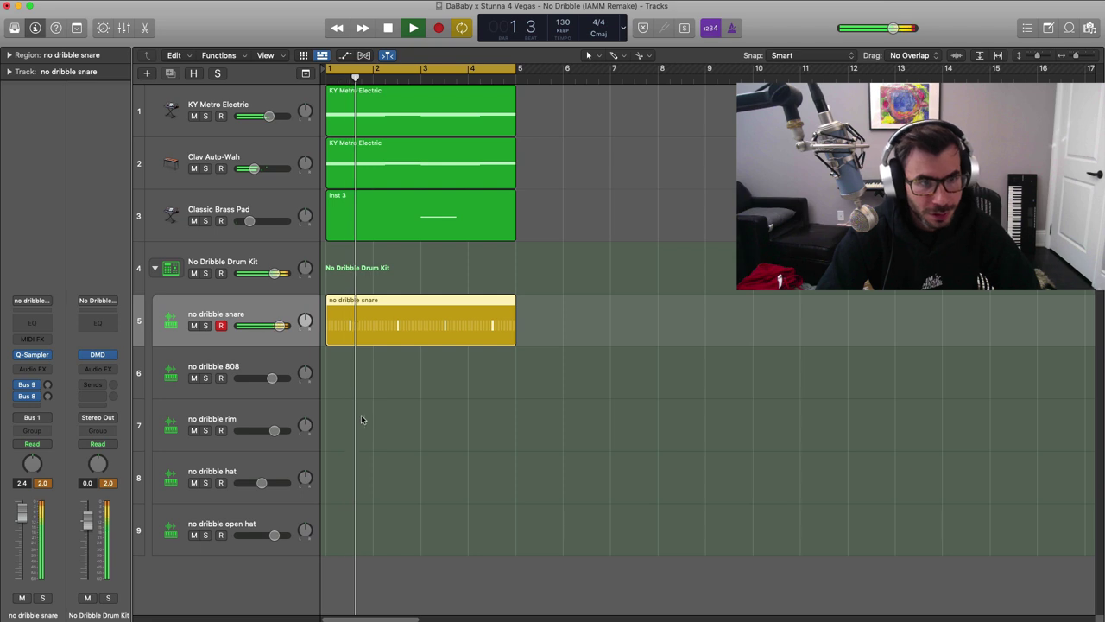
Step: Create an empty MIDI region on the hat track spanning bars 1–5 and open it
right_click(336, 482)
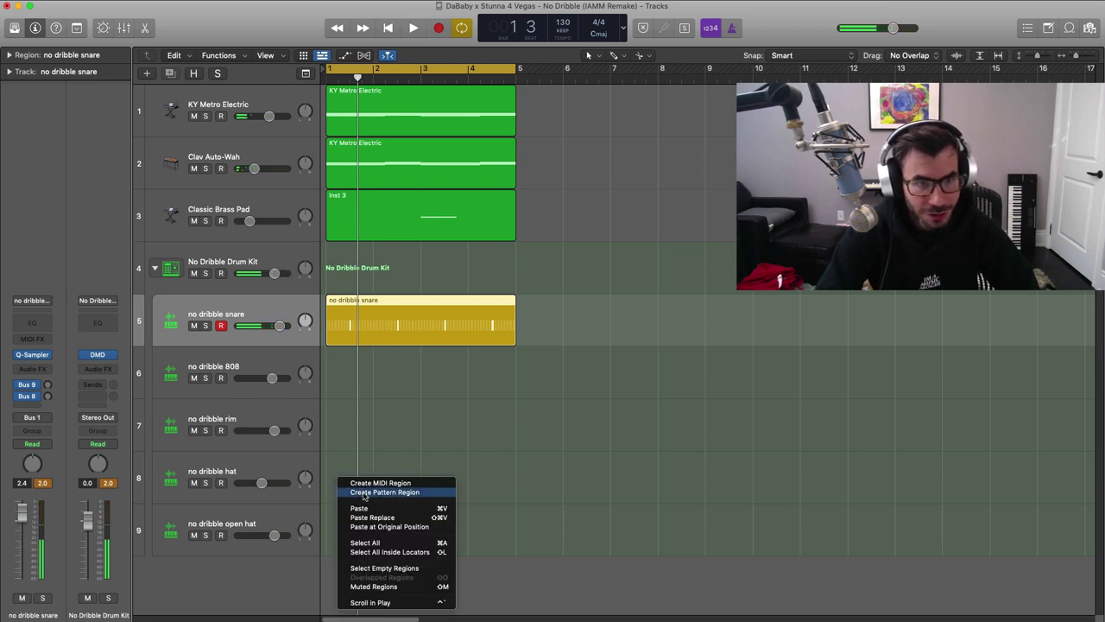
click(368, 483)
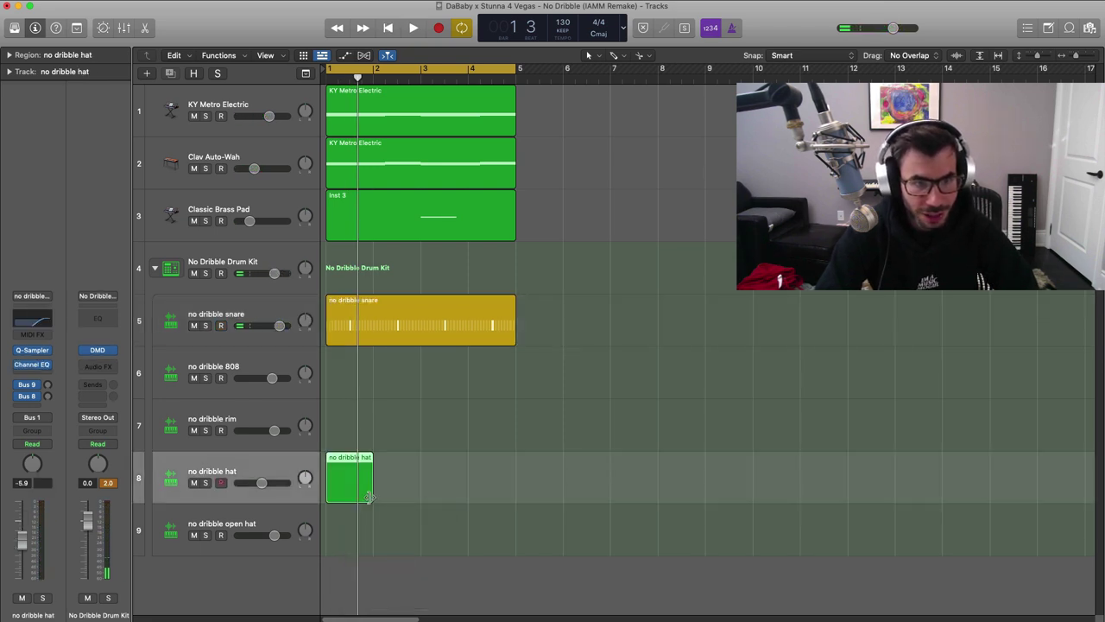
drag(368, 497, 516, 496)
double_click(490, 494)
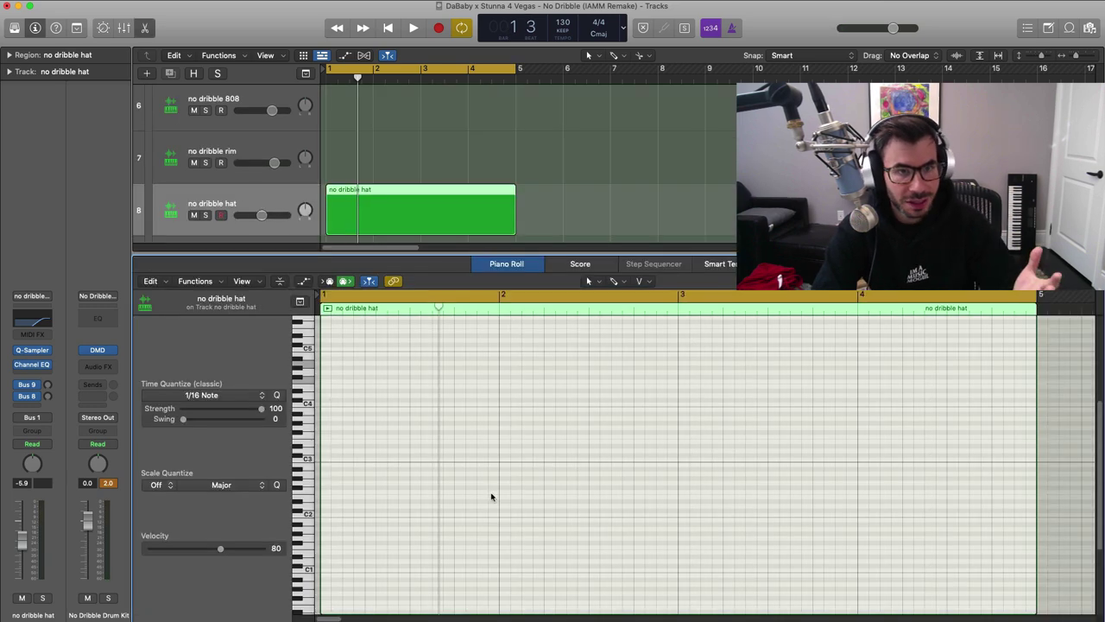
Step: Pencil a short C3 hat note at bar 1 and audition it
click(328, 459)
drag(453, 459, 430, 458)
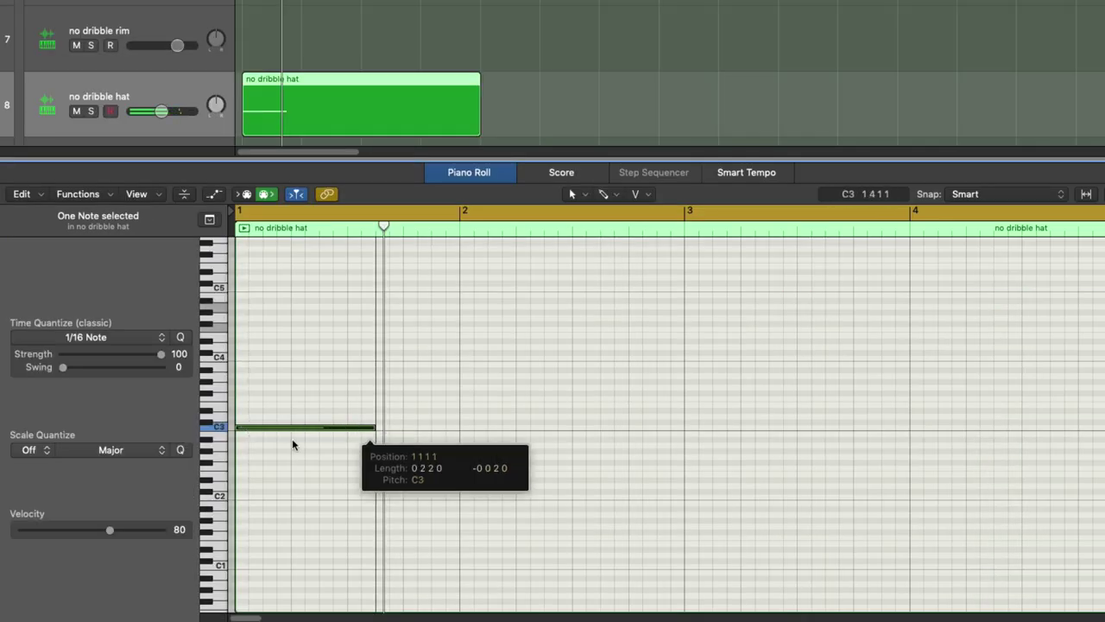
drag(292, 445, 247, 444)
key(space)
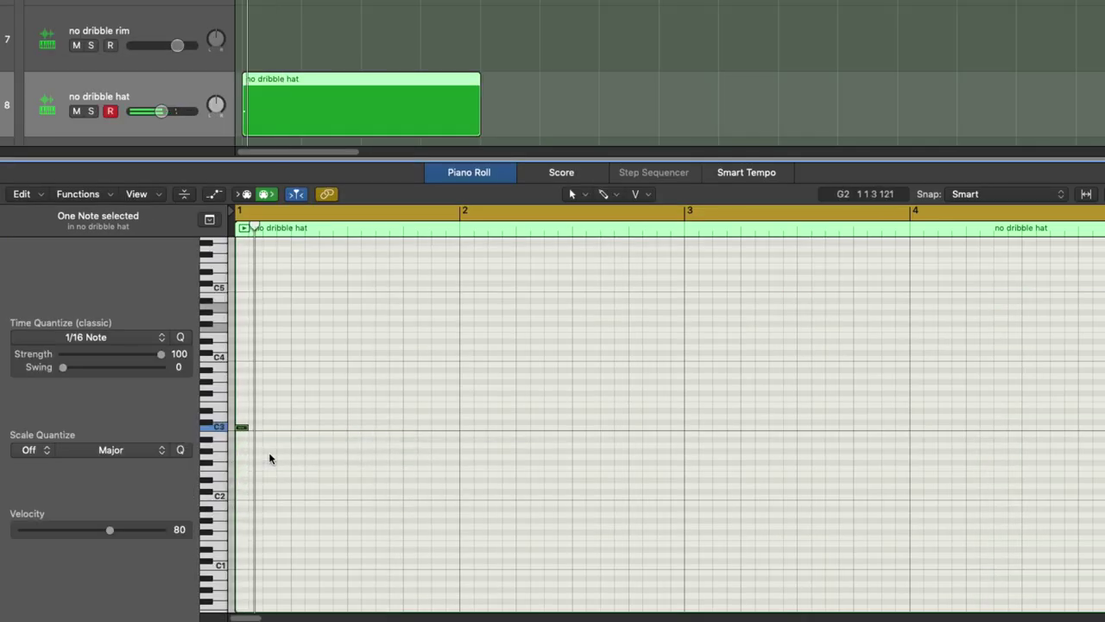
key(space)
Step: Add more short C3 hat notes up to bar 3 and loop bars 1–3
click(324, 426)
key(space)
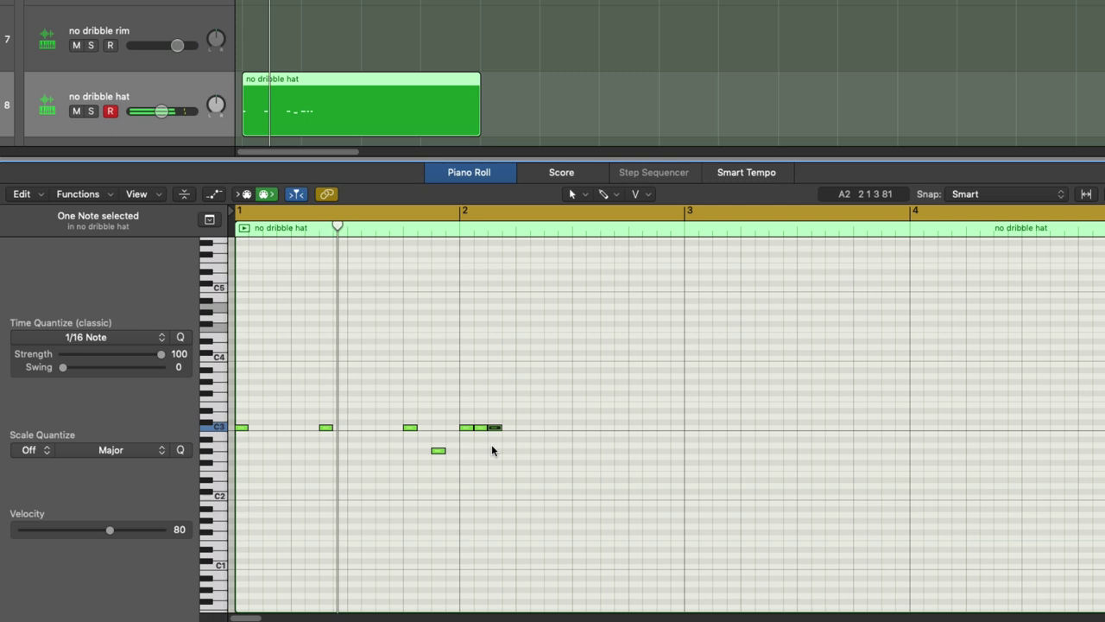
click(545, 427)
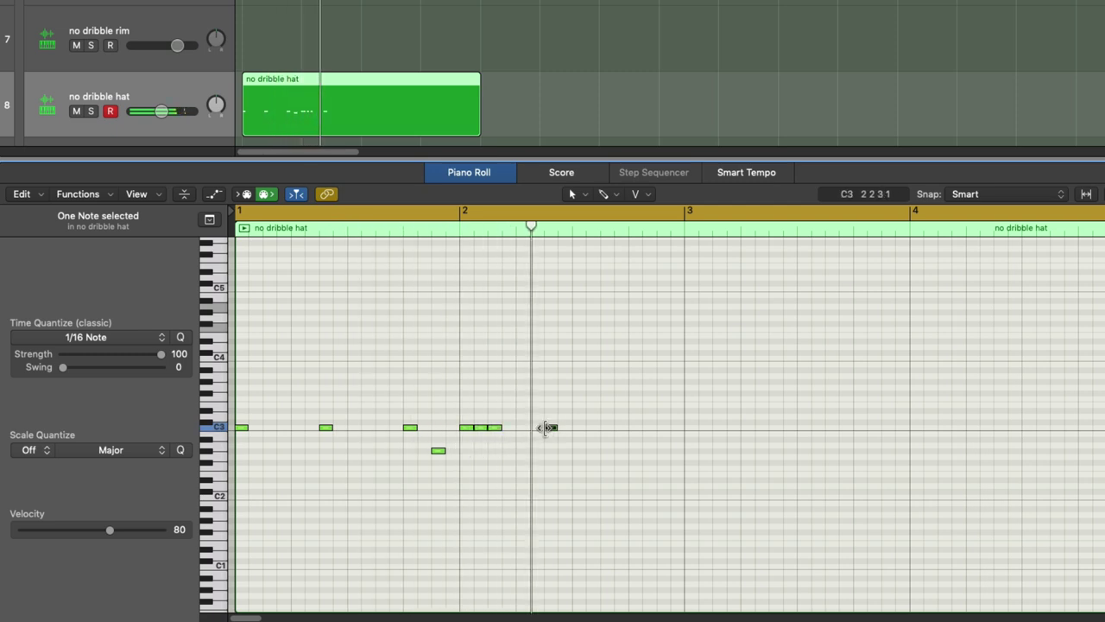
click(607, 427)
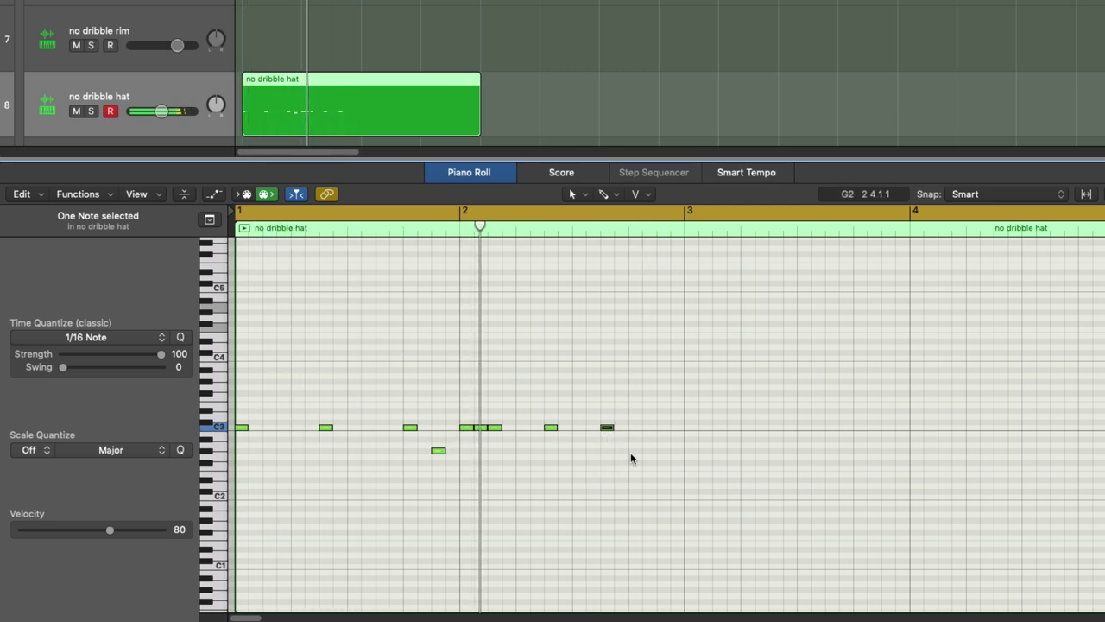
click(663, 427)
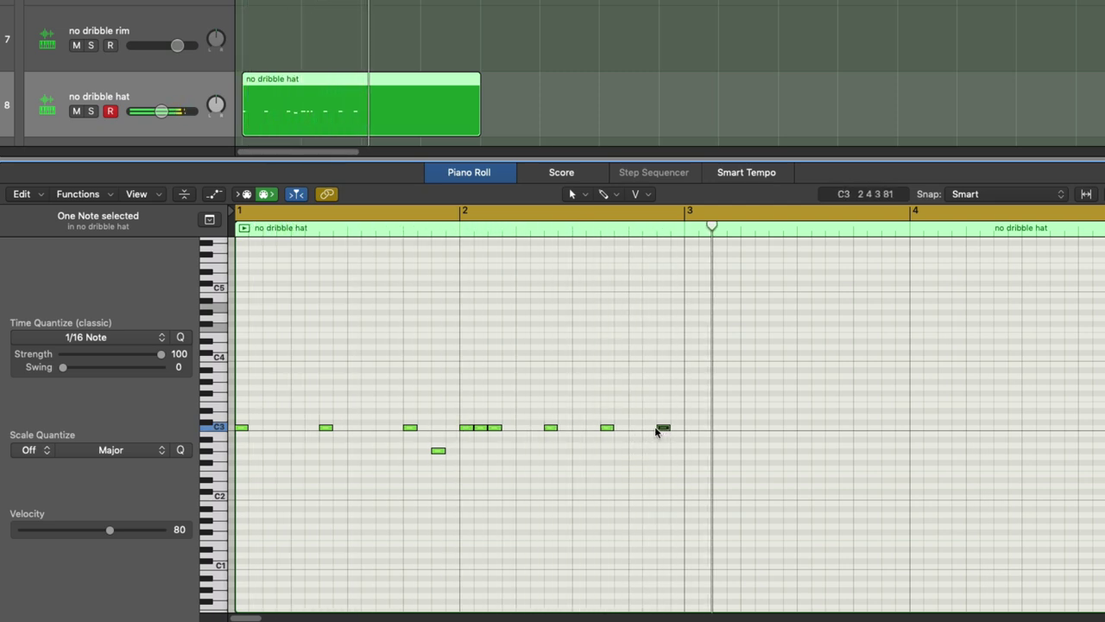
drag(355, 230, 658, 268)
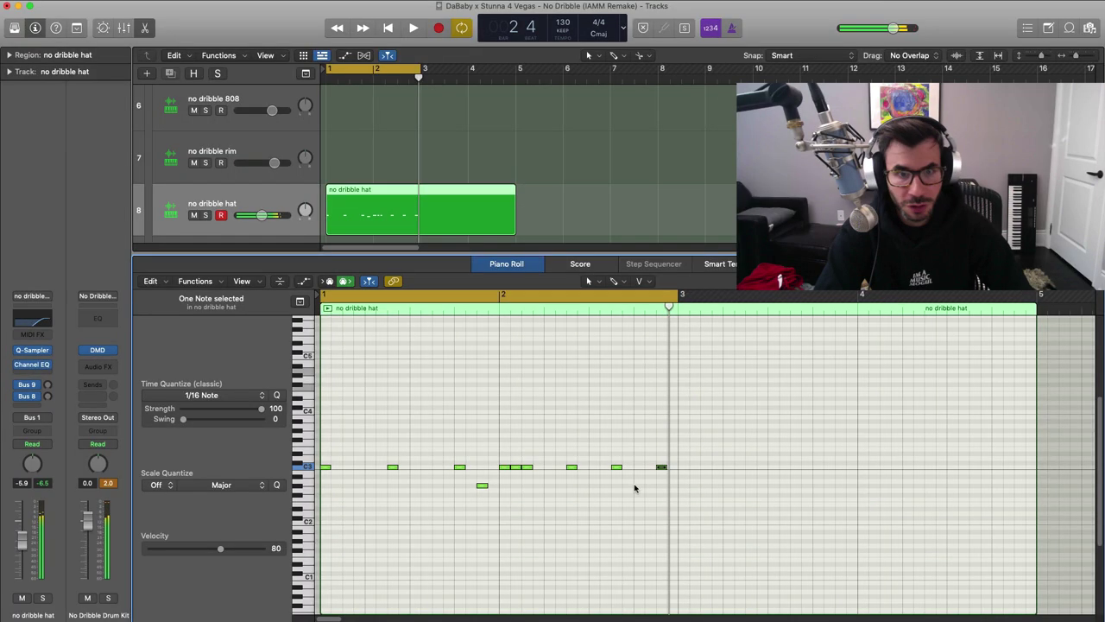
Step: Paint a hi-hat triplet roll with the Brush Tool on a 1/32 Triplet grid
click(614, 281)
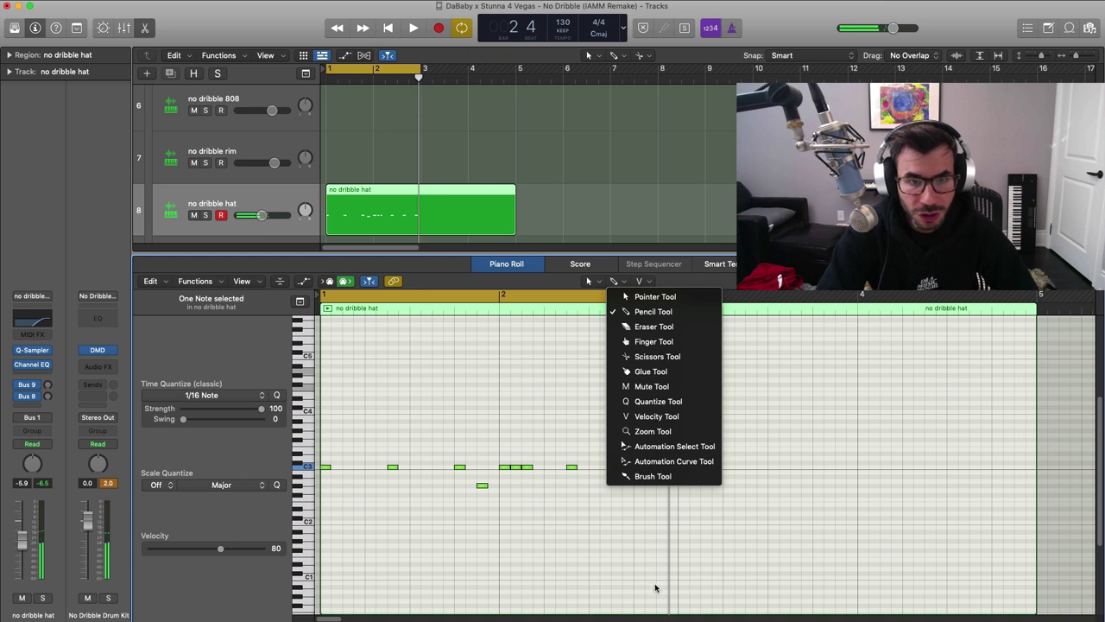
click(662, 477)
click(207, 397)
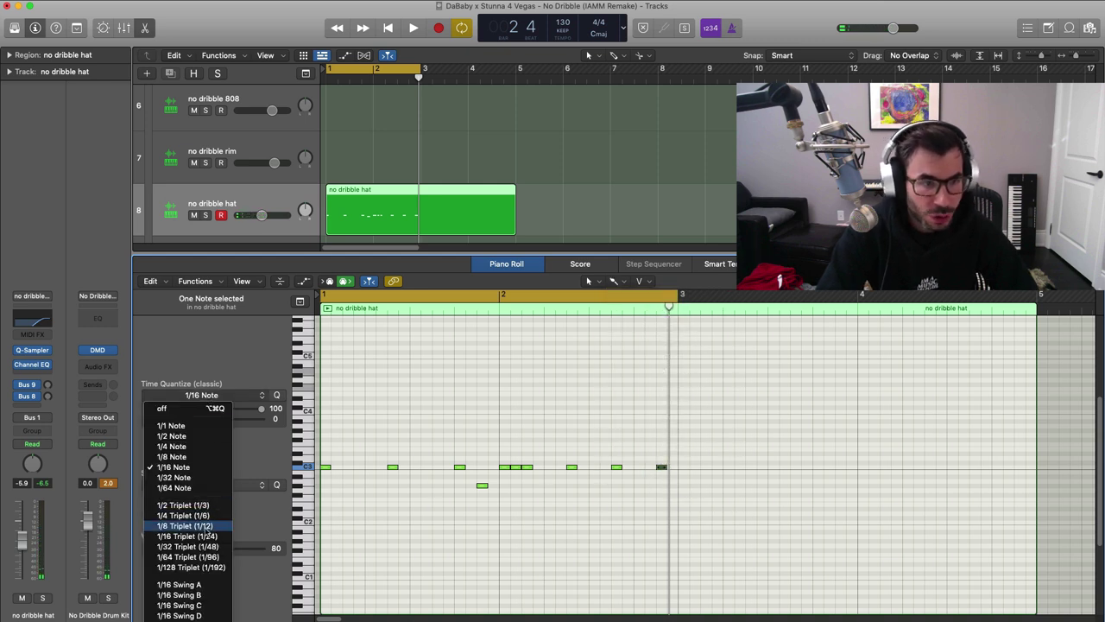
click(200, 548)
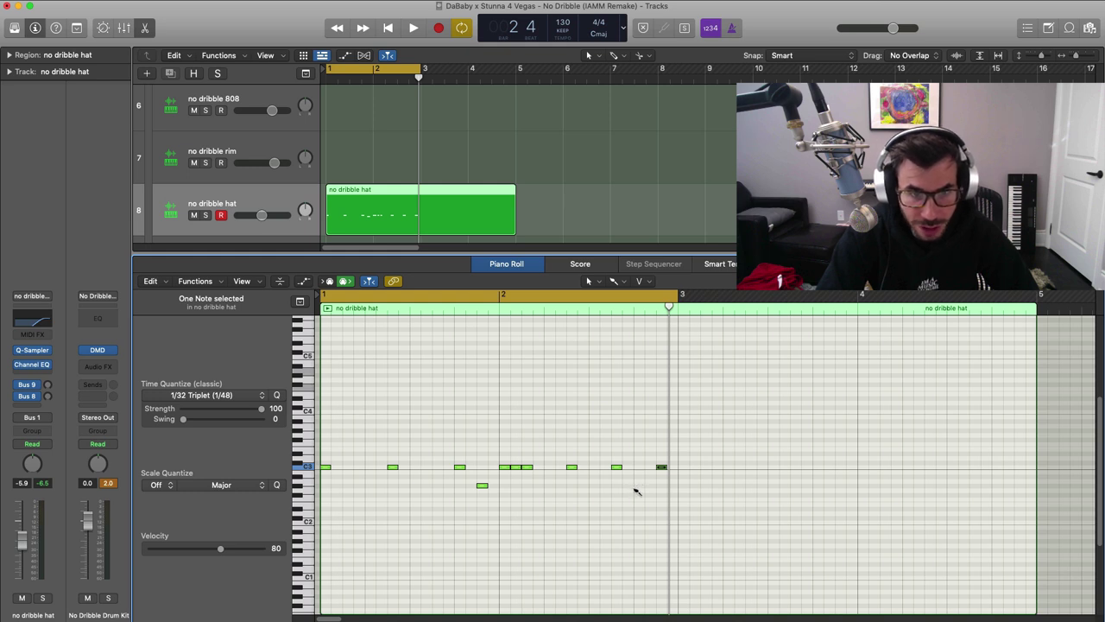
click(636, 486)
key(space)
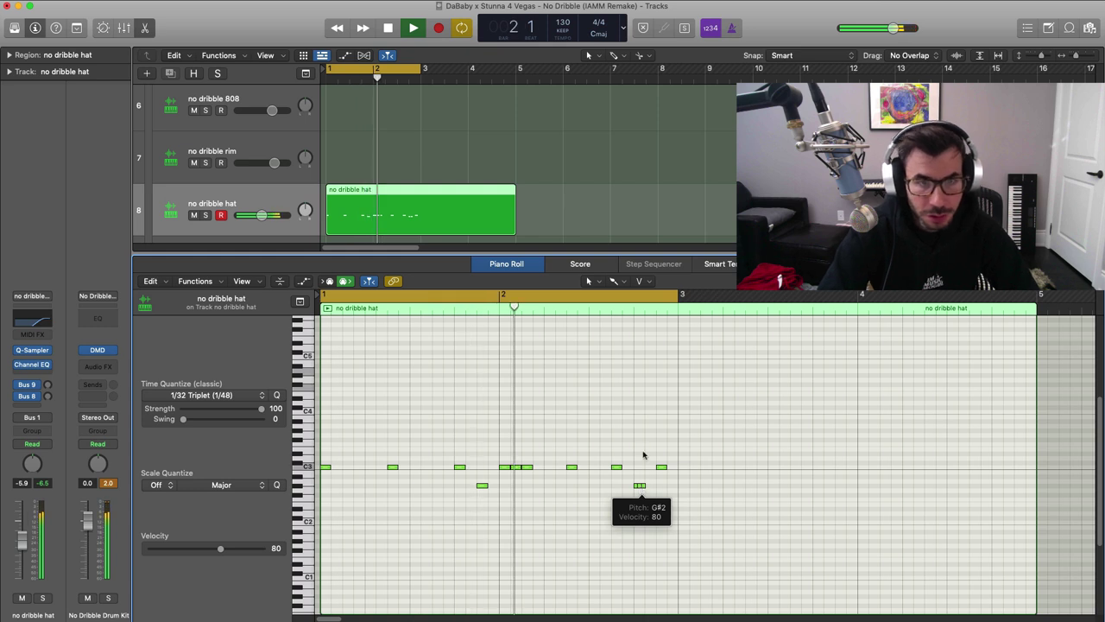
Step: Select all the hat notes, loop bars 1–5 for playback, and close the editor
key(t)
click(639, 308)
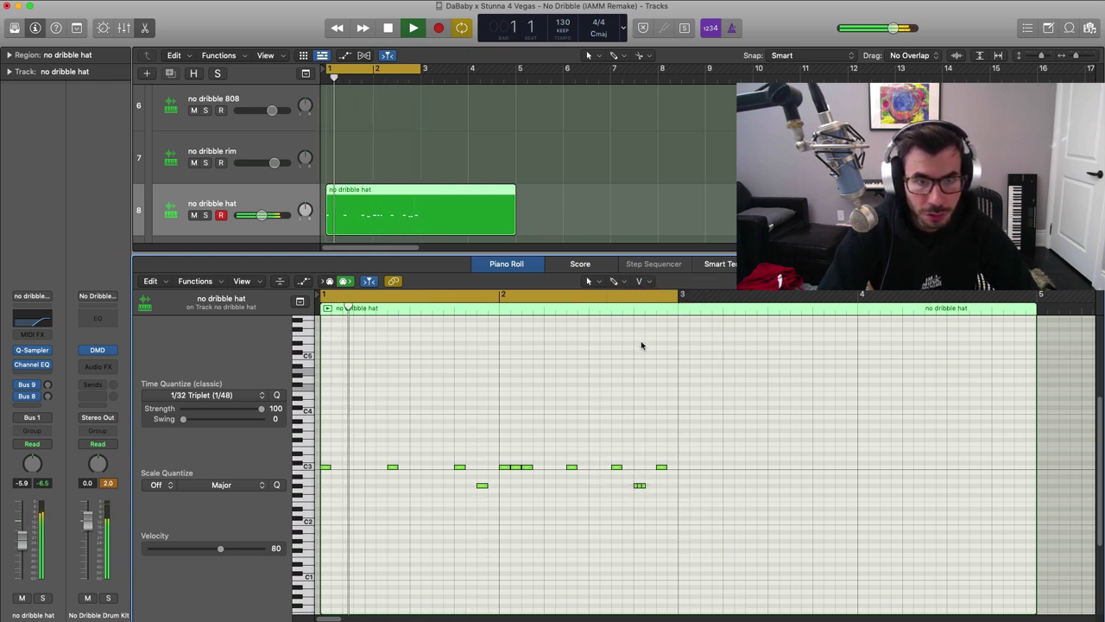
key(space)
drag(699, 506, 316, 394)
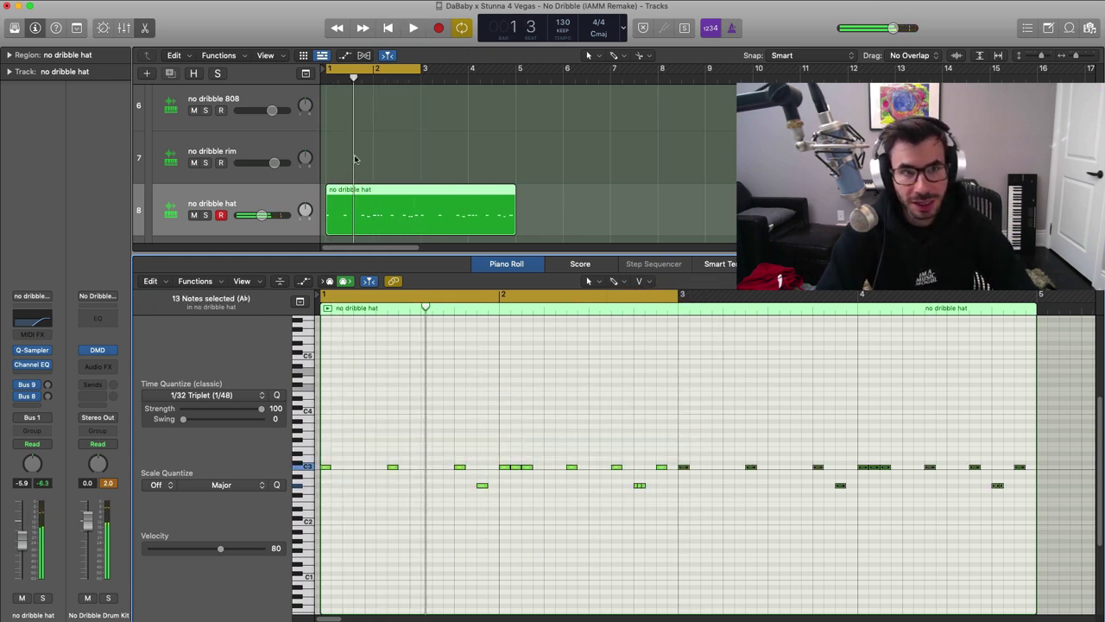
drag(347, 71, 518, 72)
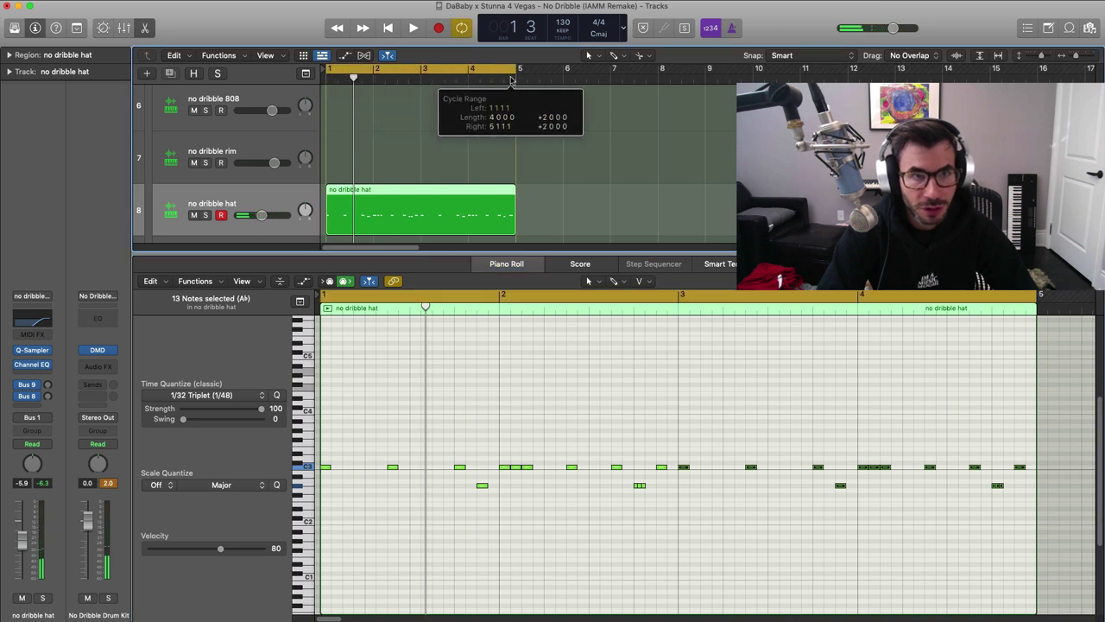
key(space)
key(e)
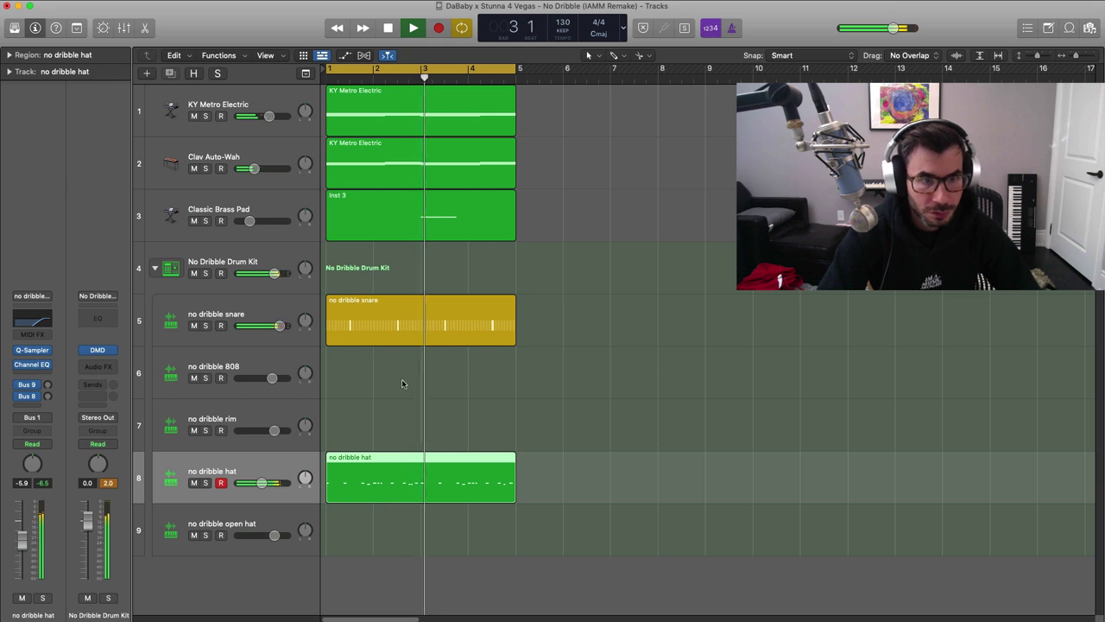
Step: Create a bars 1–5 MIDI region on the open hat track and pencil in a C3 note
right_click(335, 530)
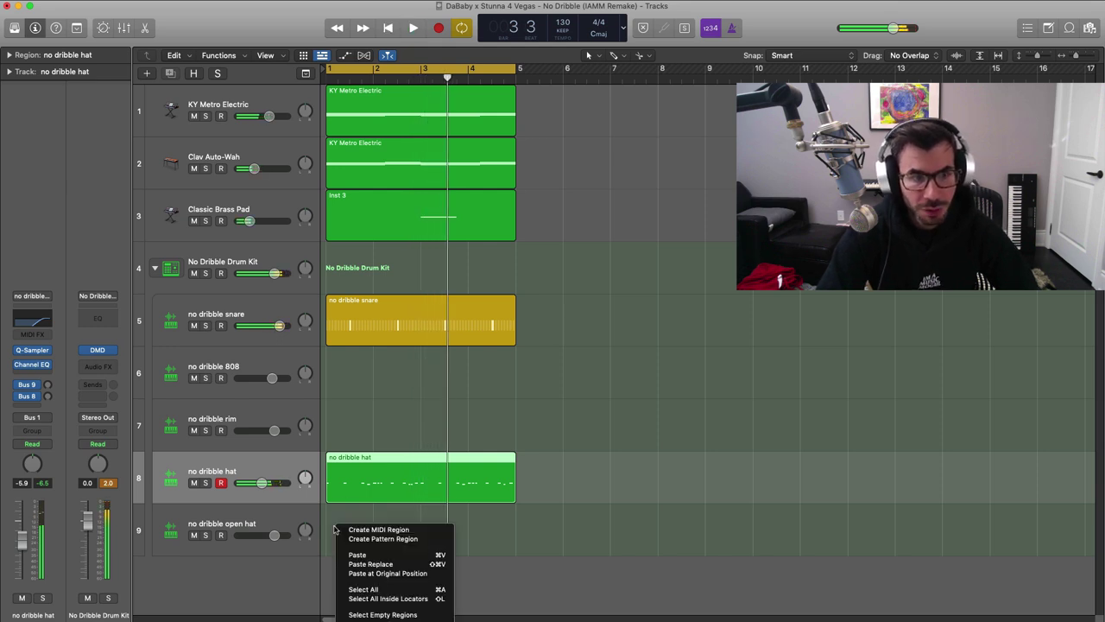
click(389, 529)
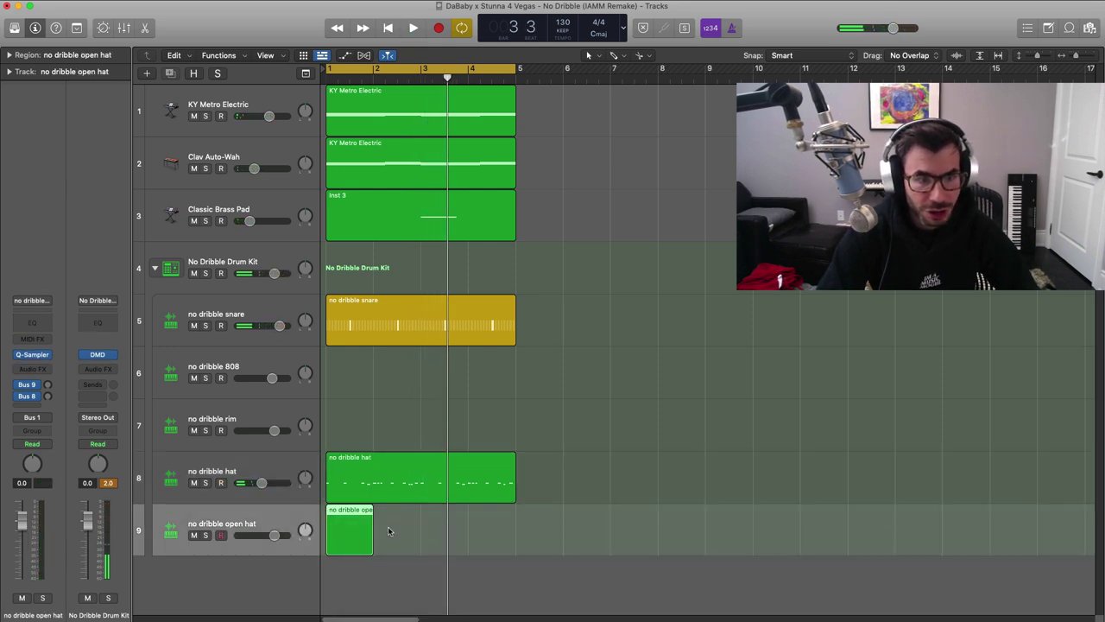
drag(370, 542, 515, 550)
double_click(467, 531)
key(space)
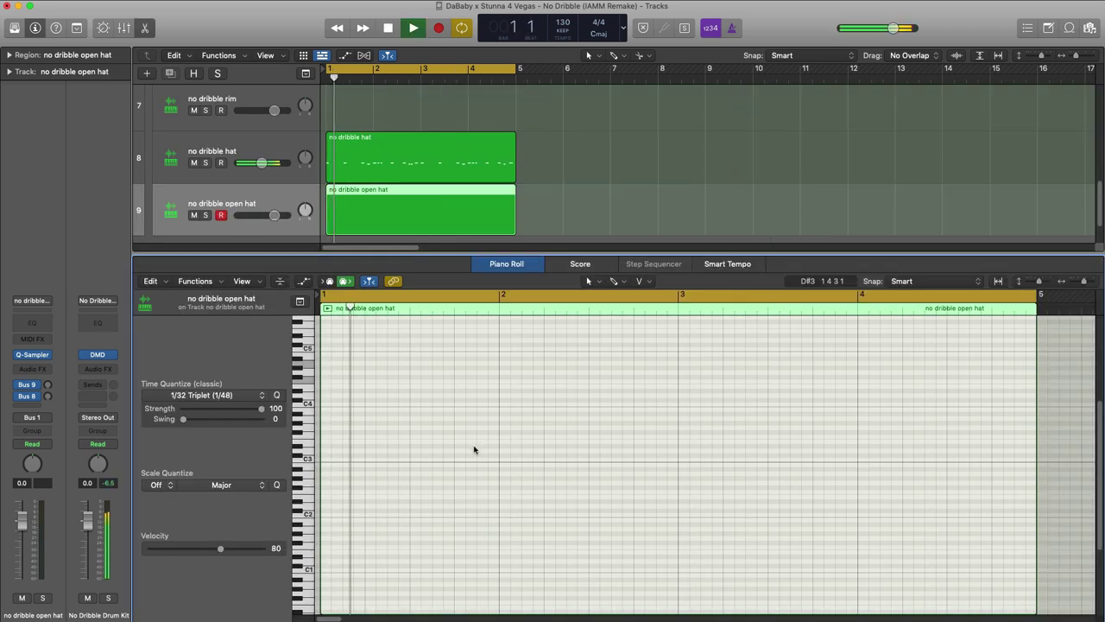
click(547, 461)
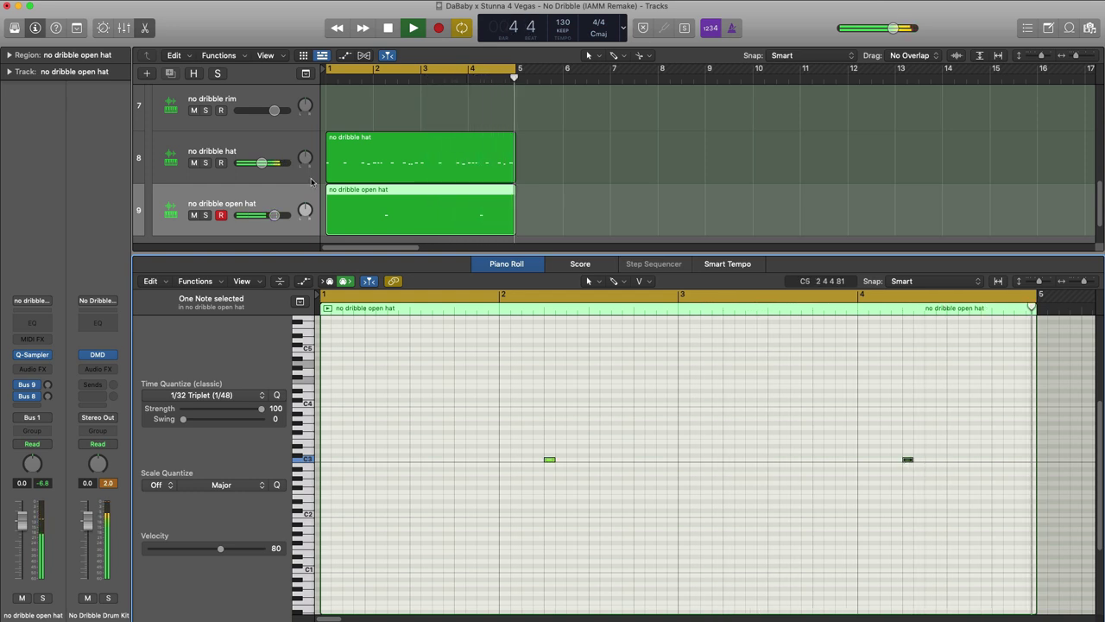
Step: Stop playback, then create a bars 1–5 MIDI region on the rim track and open it
key(p)
key(space)
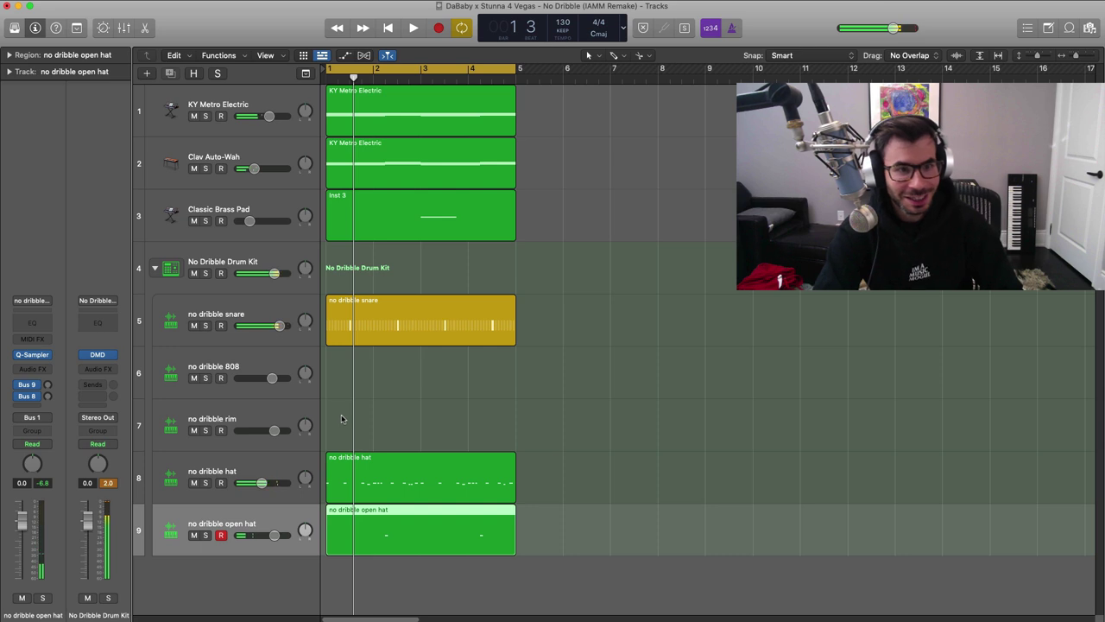
right_click(341, 419)
click(349, 422)
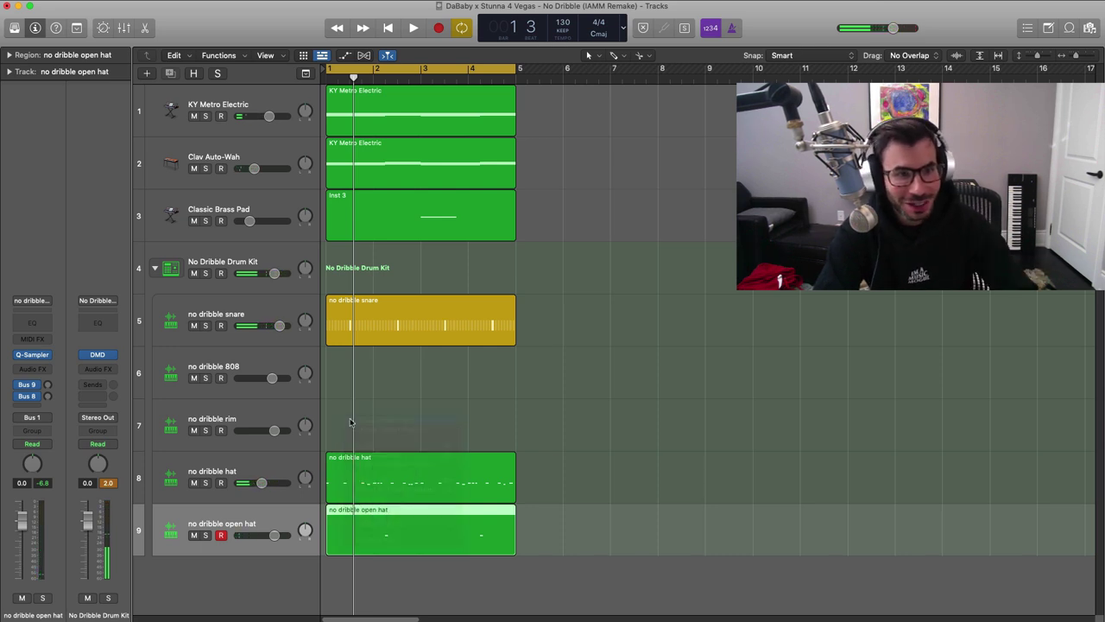
drag(370, 444, 512, 448)
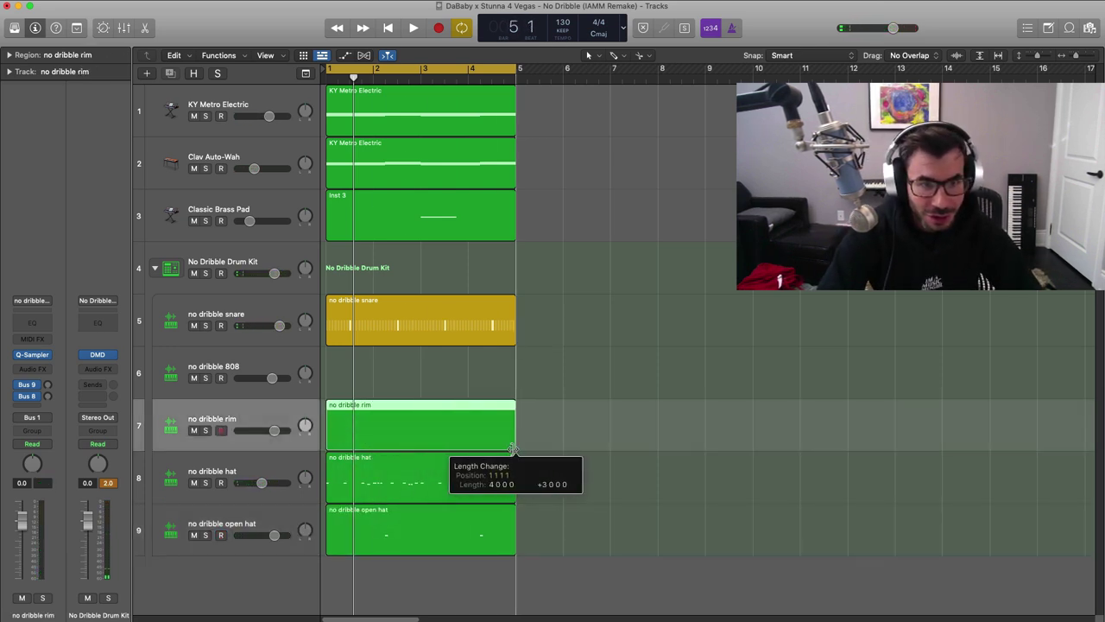
double_click(489, 436)
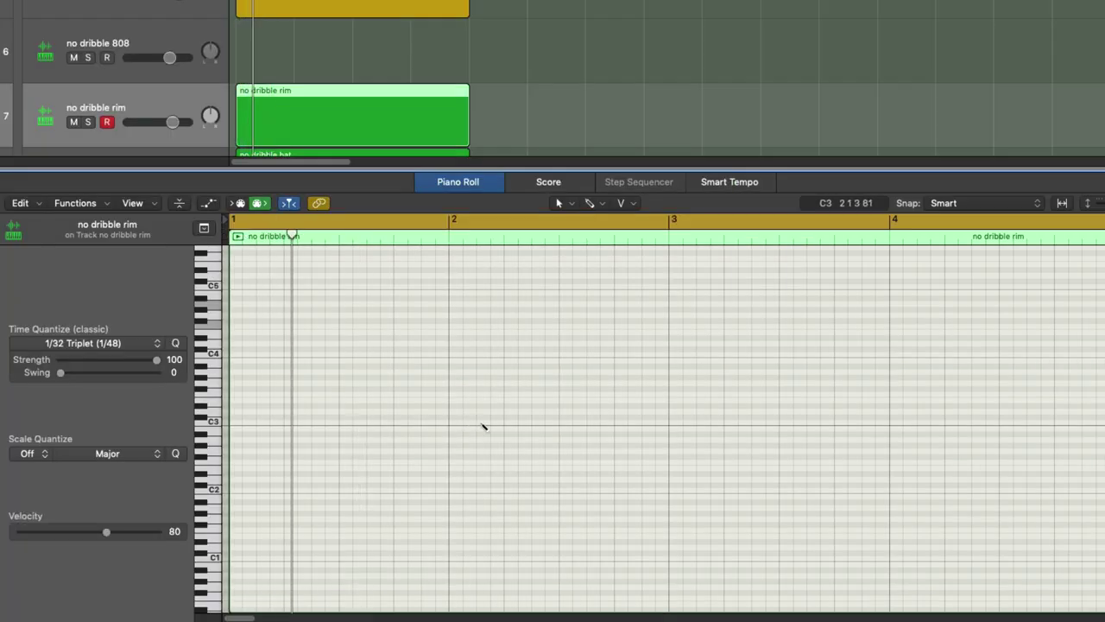
Step: Pencil three C3 rim notes, two of them around bar 4
click(481, 423)
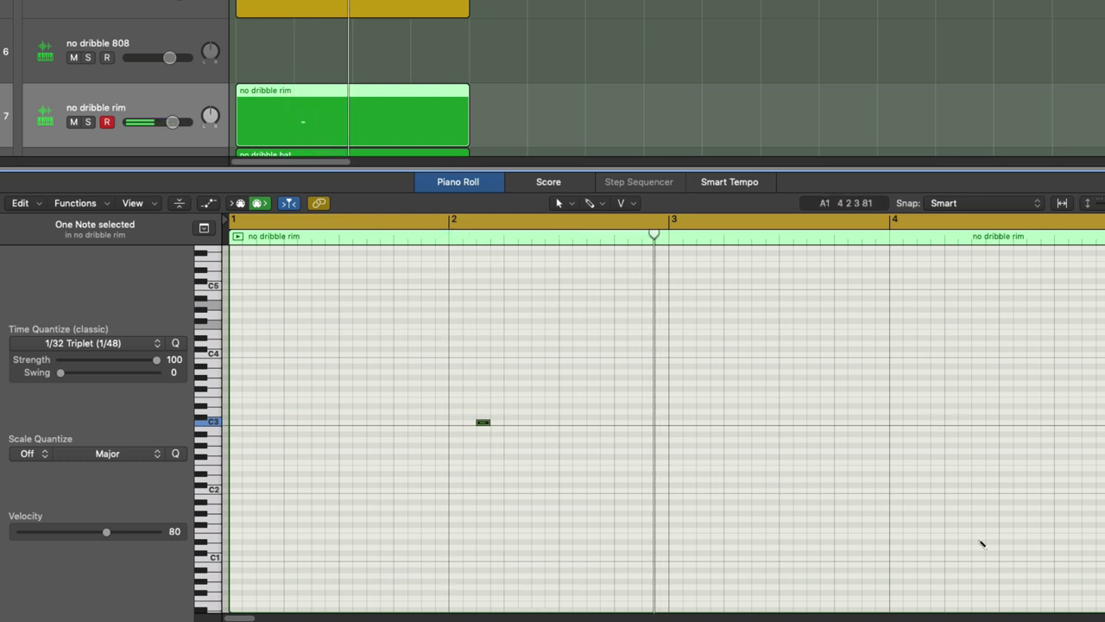
click(922, 422)
click(974, 422)
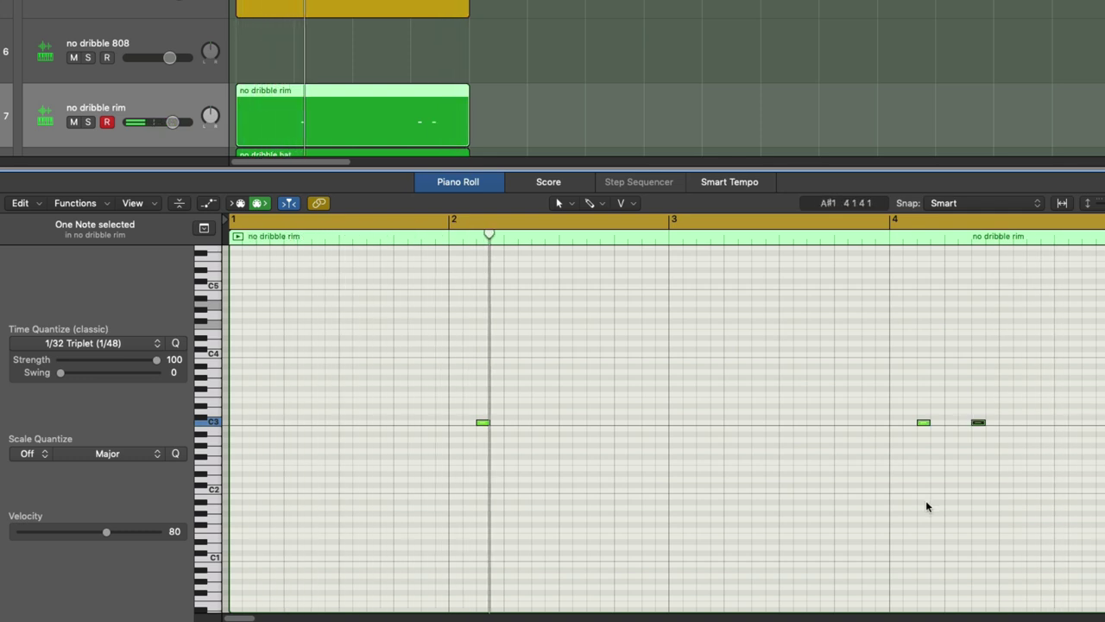
Step: Create a bars 1–5 MIDI region on the 808 track and open its notes
key(p)
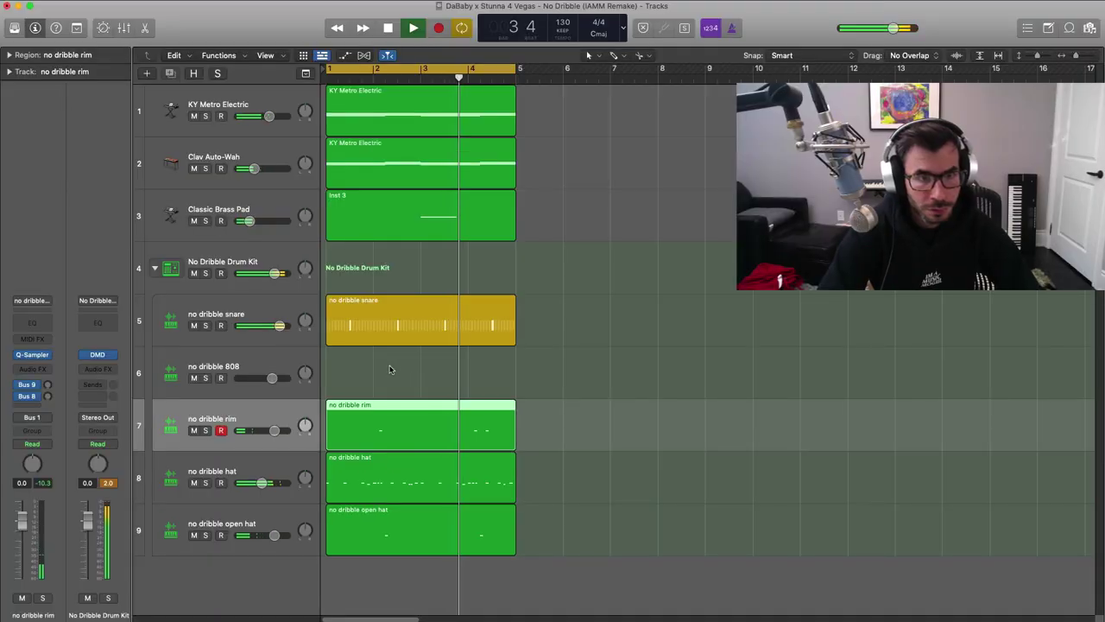
right_click(272, 313)
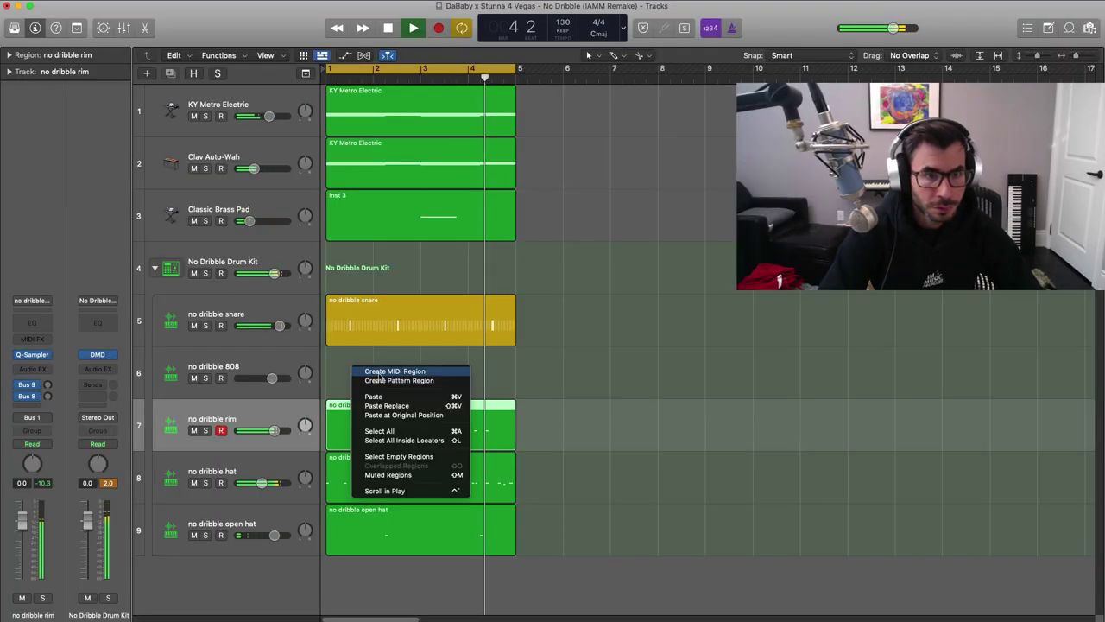
click(380, 372)
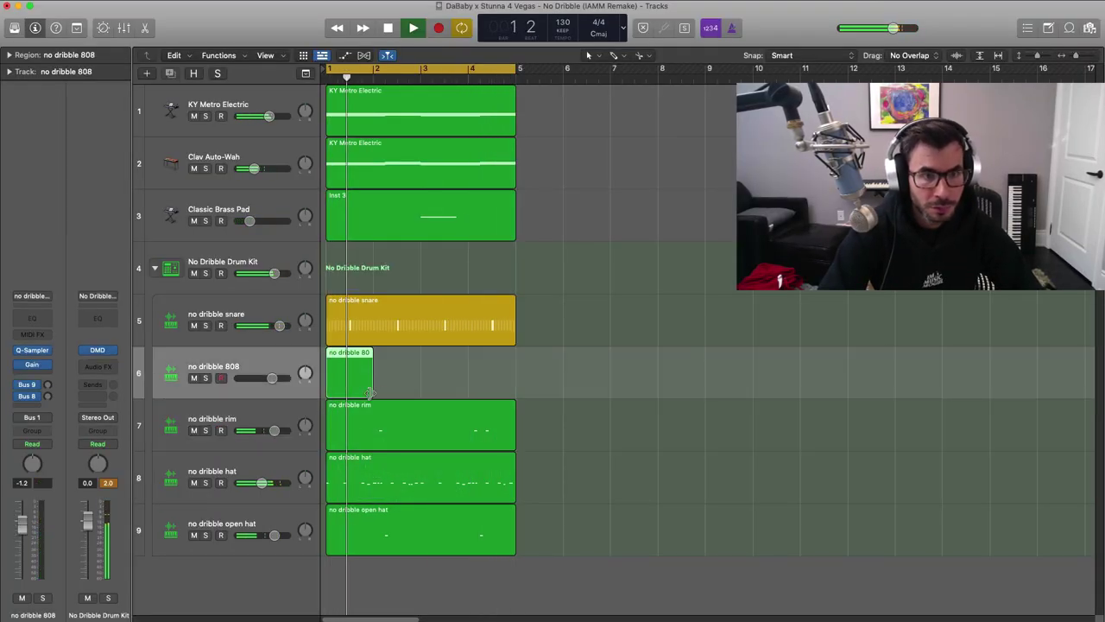
drag(369, 393, 515, 389)
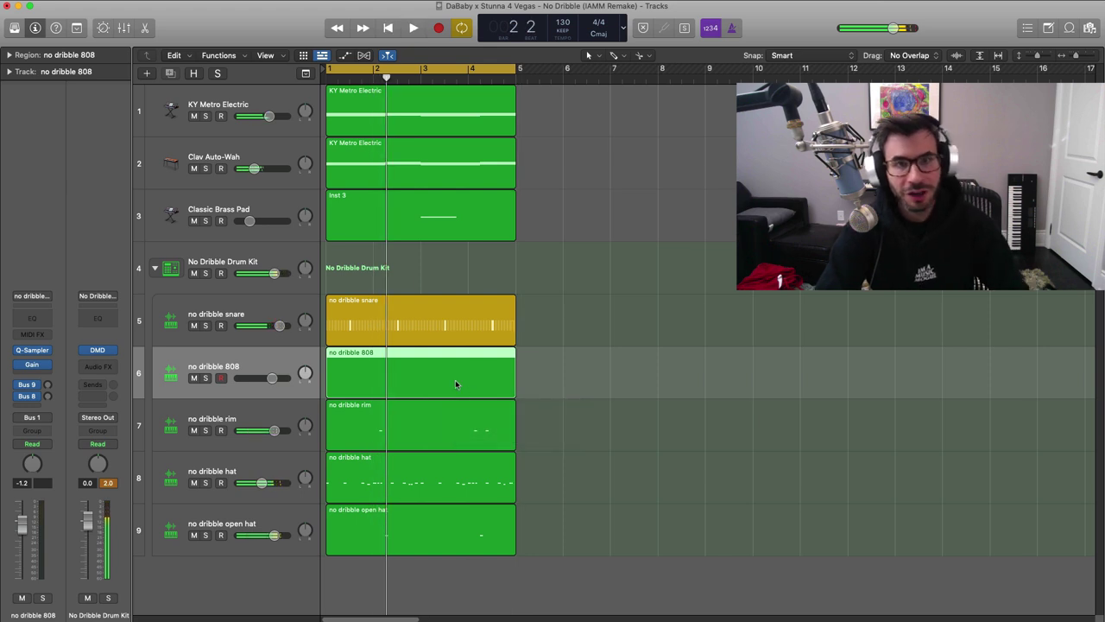
double_click(455, 373)
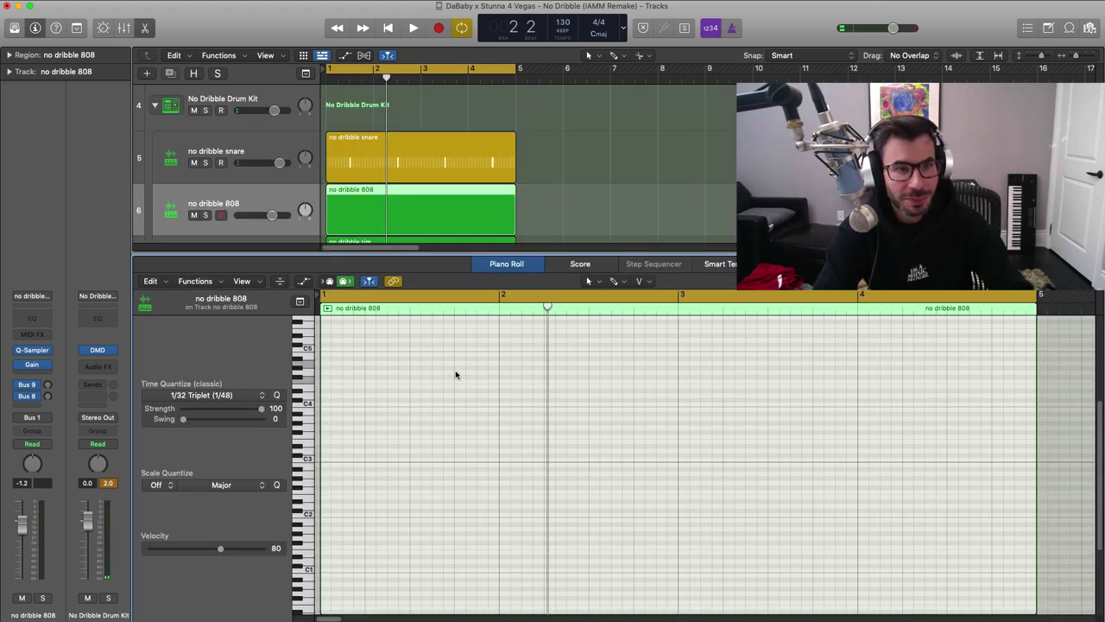
Step: Pencil 808 notes: a one-beat note at bar 1, notes around bar 2, one at bar 3
click(349, 509)
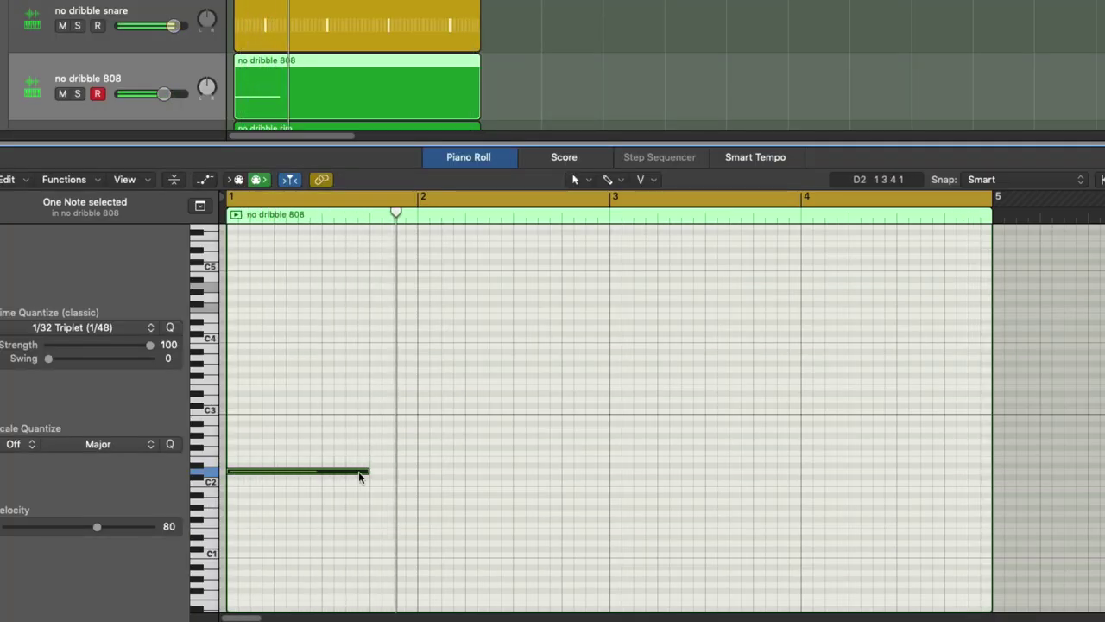
drag(363, 473, 269, 481)
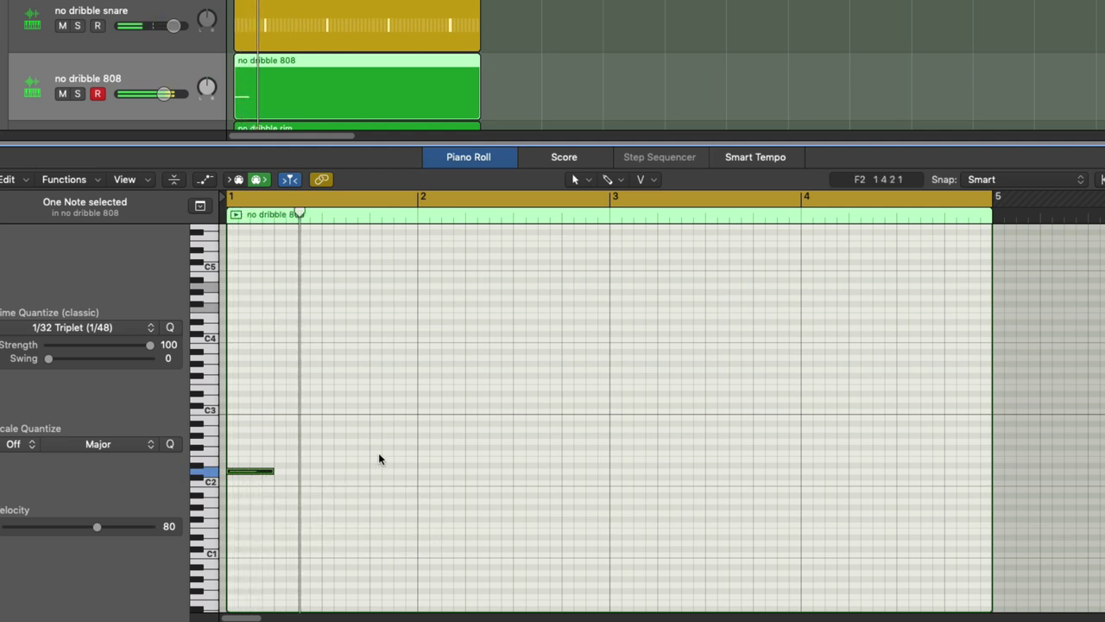
click(380, 406)
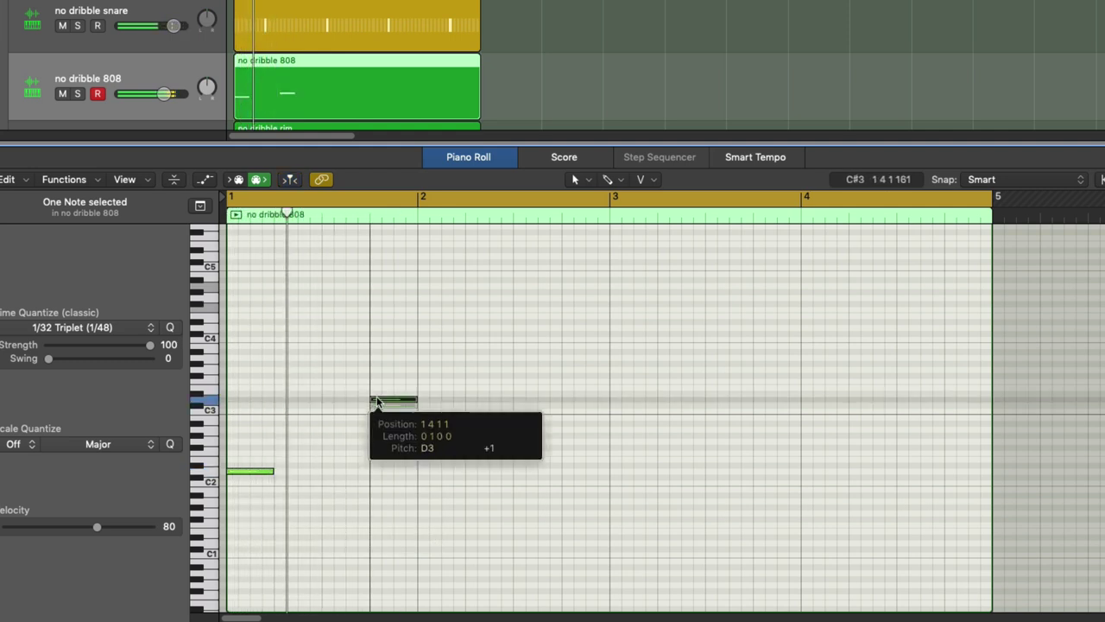
click(467, 424)
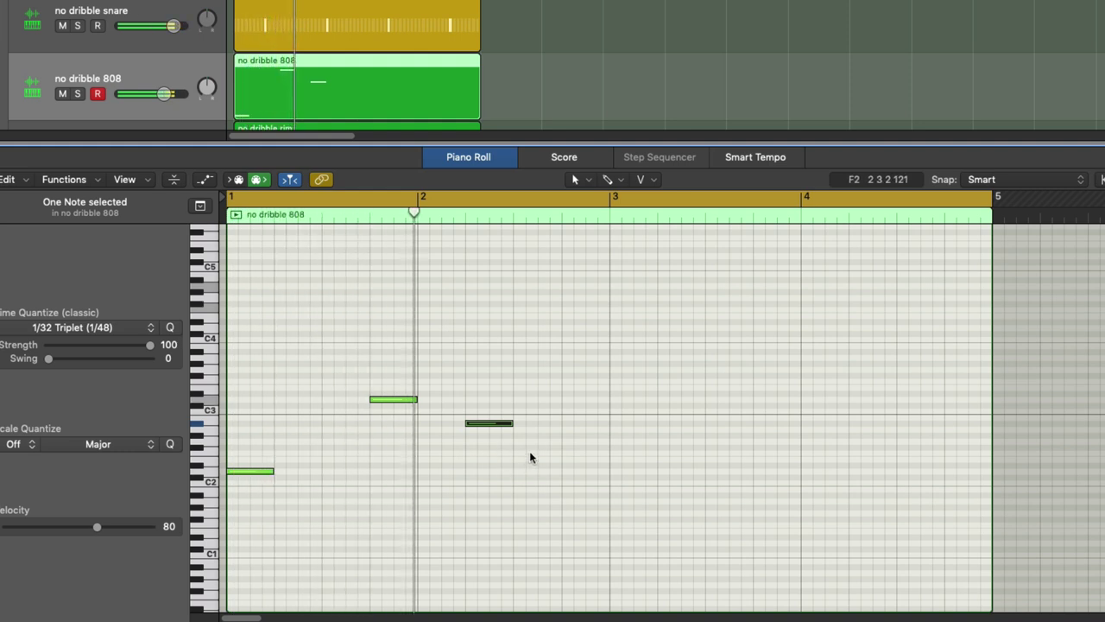
click(544, 424)
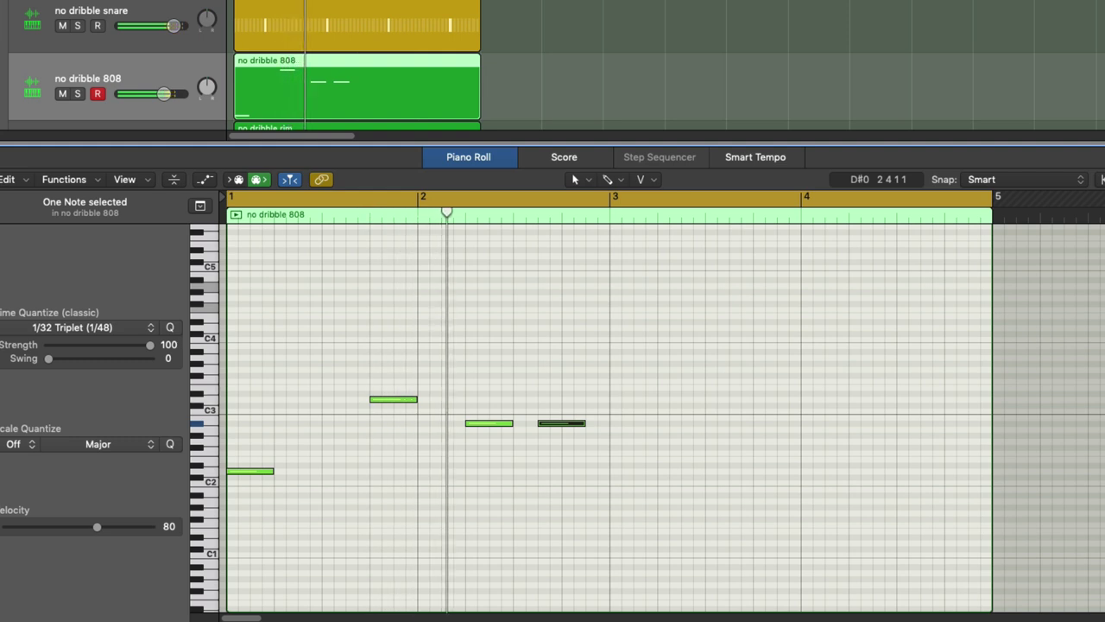
click(616, 471)
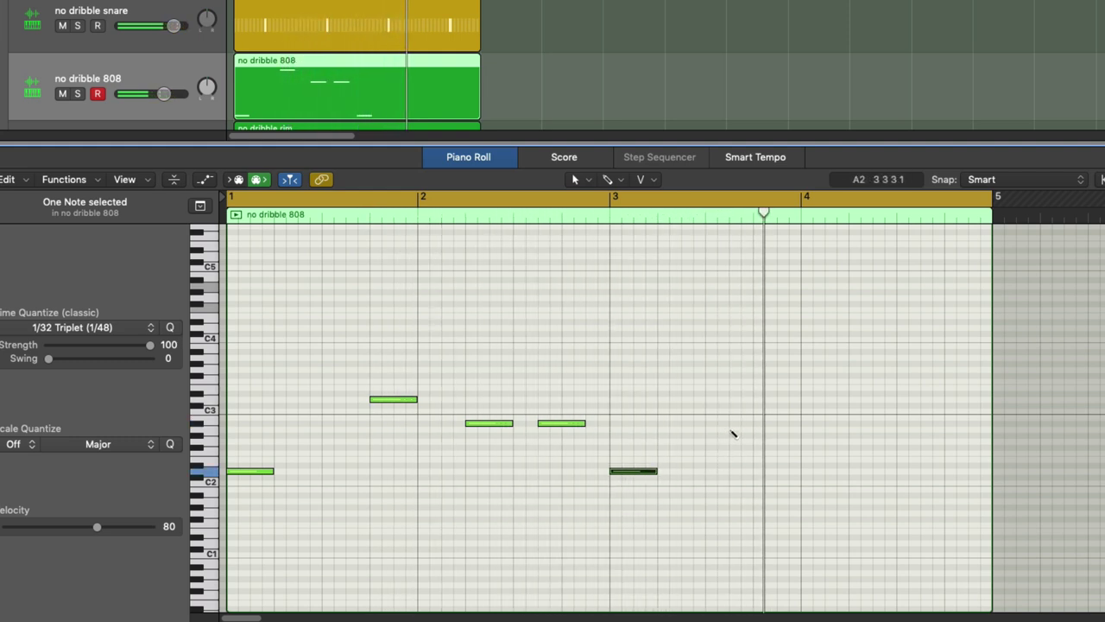
Step: Add a late bar 3 note moved to A2, then two 808 notes at beat 4 of bar 4
click(733, 423)
mouse_move(742, 424)
mouse_down()
mouse_move(743, 398)
mouse_move(773, 406)
mouse_up()
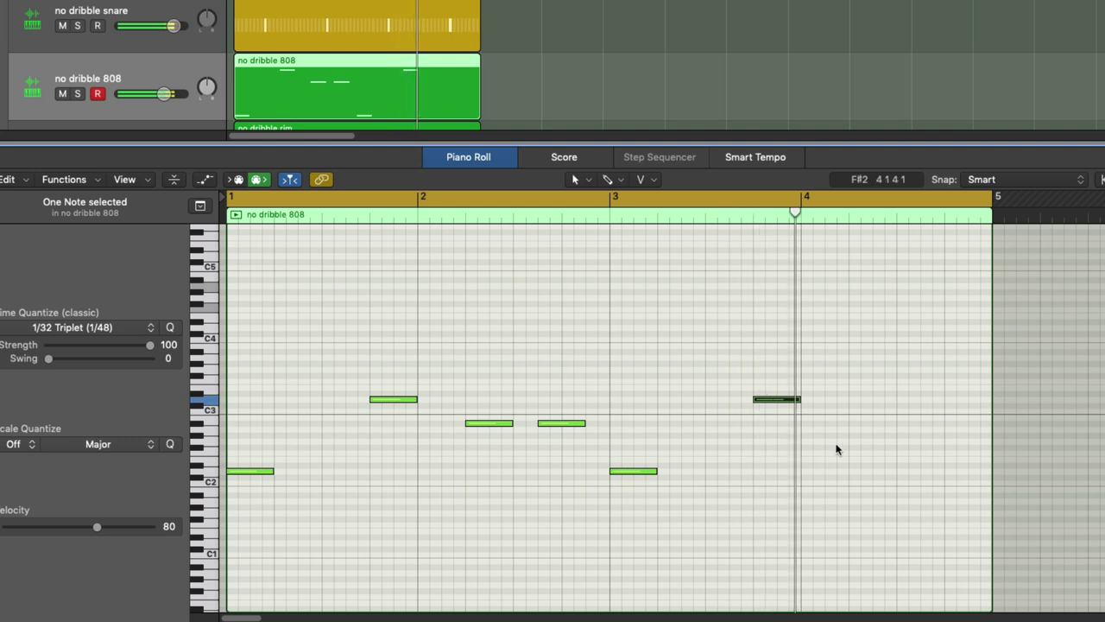
drag(837, 417, 849, 449)
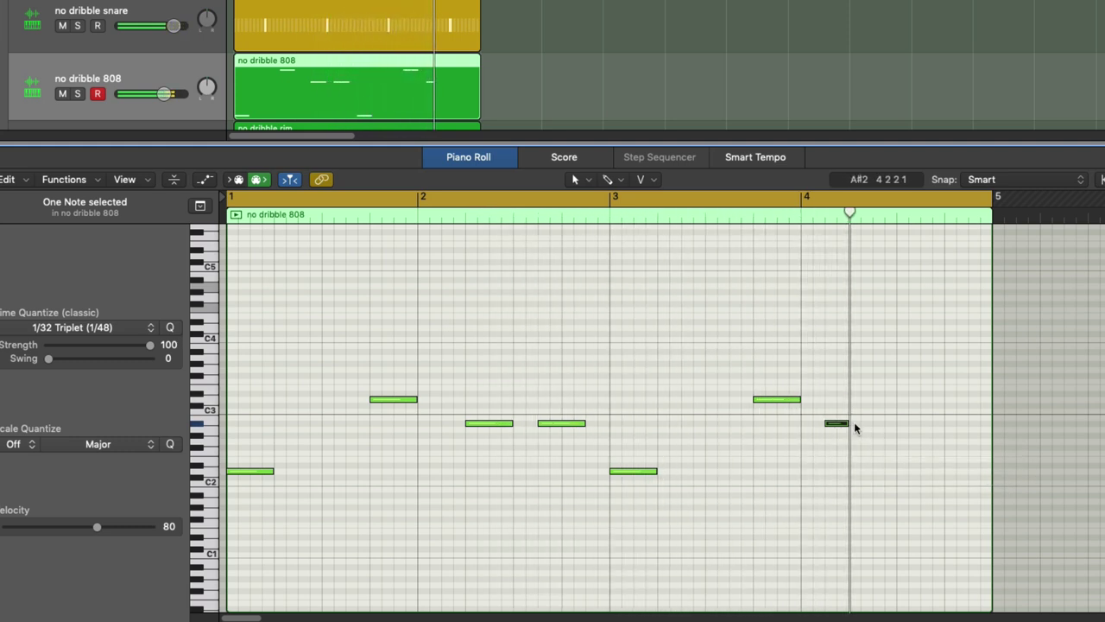
drag(848, 423, 863, 423)
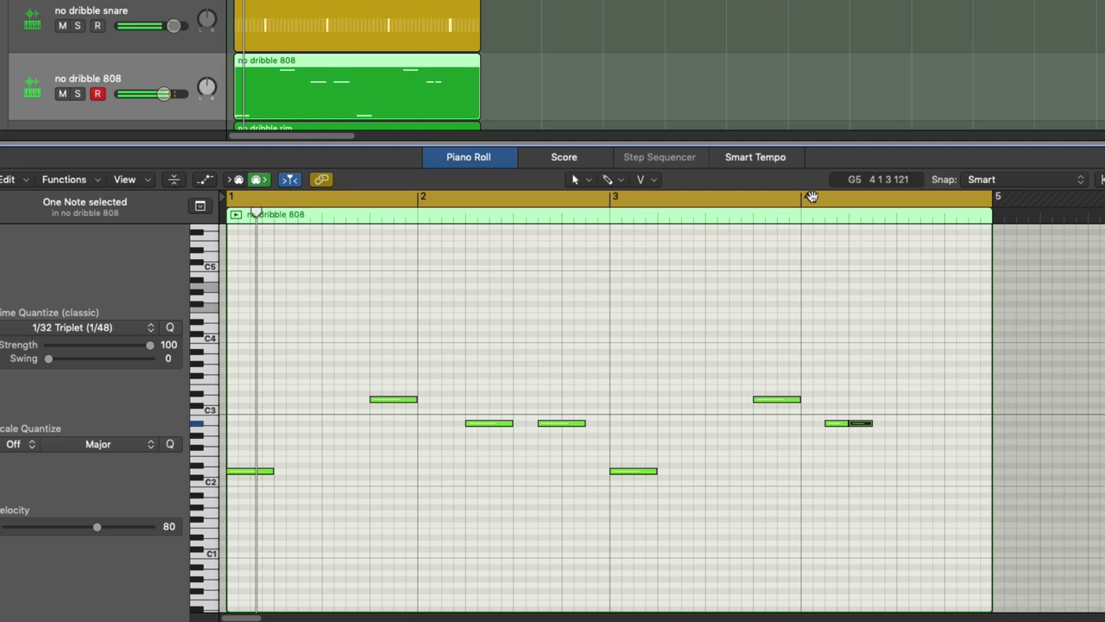
drag(812, 197, 994, 196)
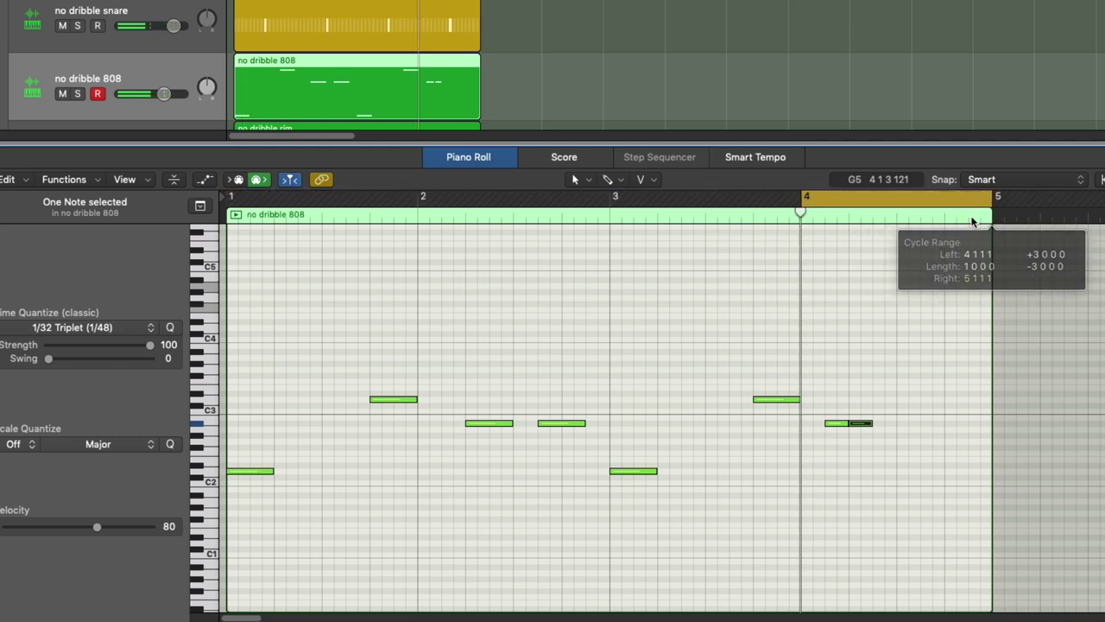
super+click(923, 423)
super+click(972, 424)
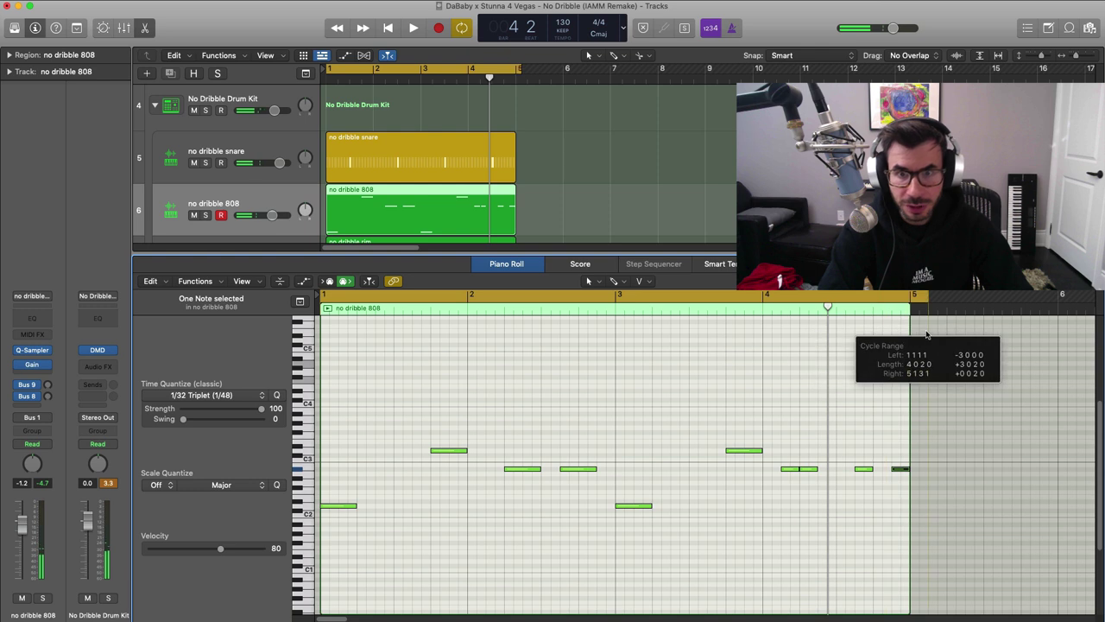
Step: Force legato on all 808 notes, play them, and shrink track heights to show every track
drag(965, 545, 309, 403)
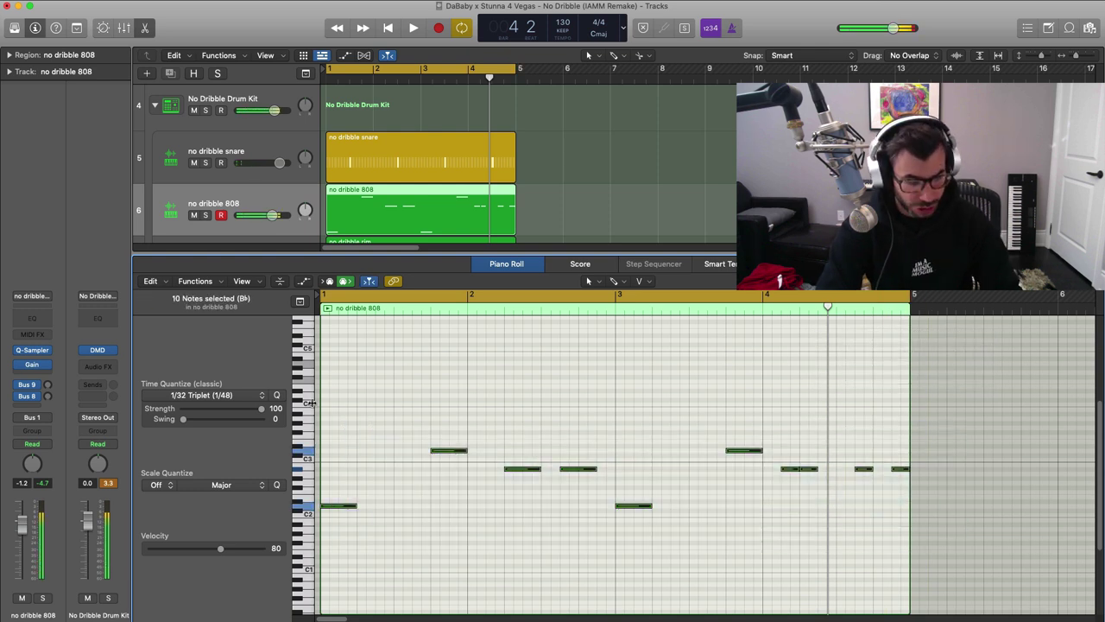
key(shift+l)
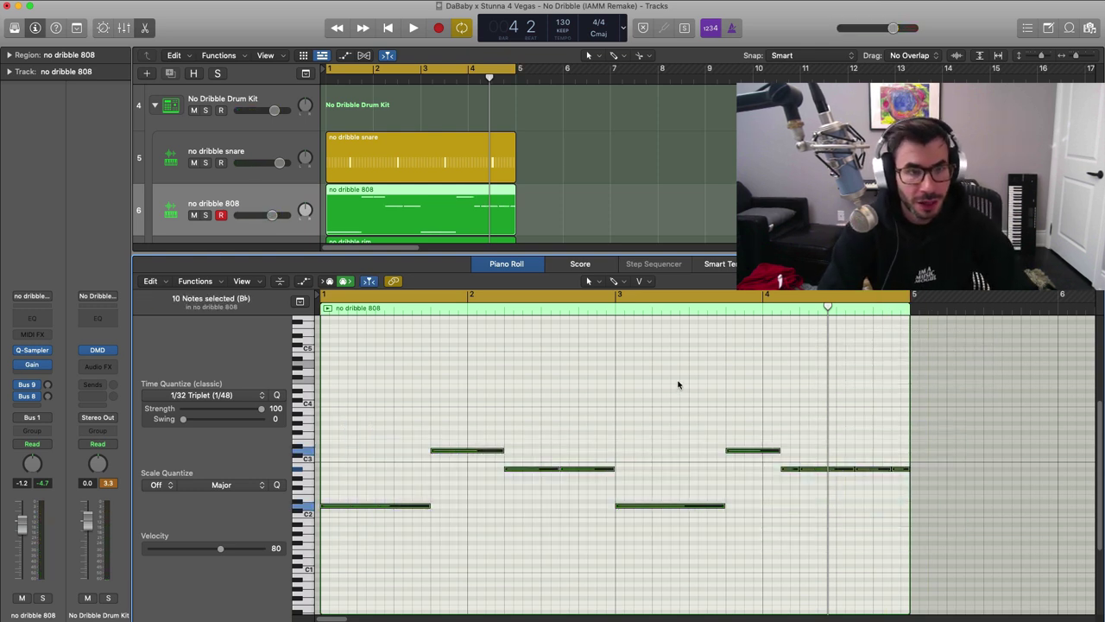
key(space)
key(e)
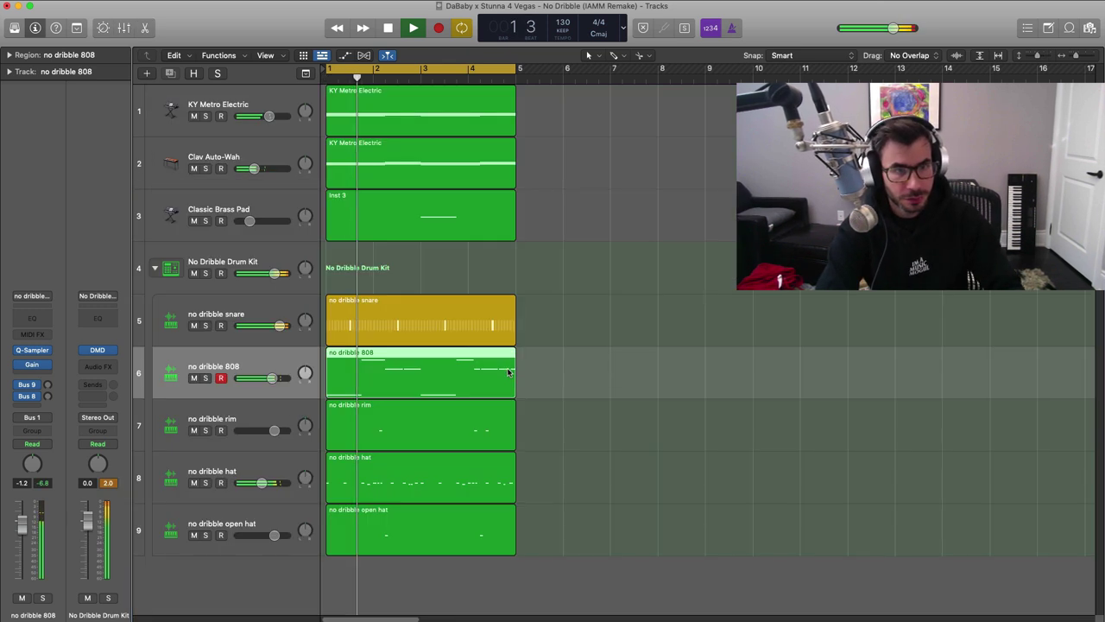
key(super+Up)
key(super+Up)
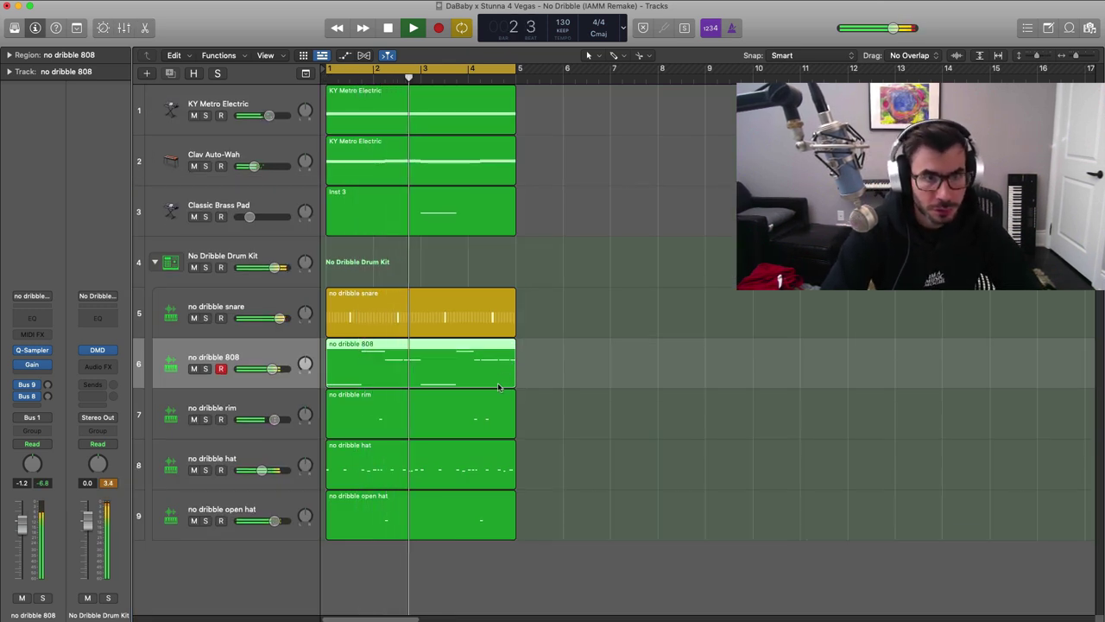
mouse_move(246, 217)
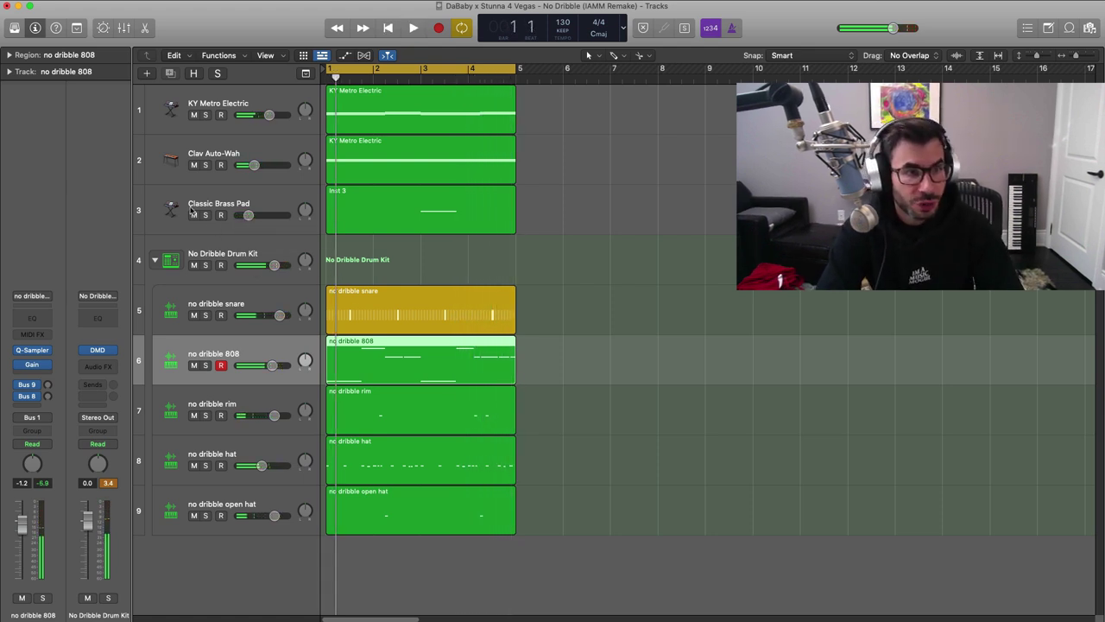
Step: Select the Classic Brass Pad's Inst 3 region and mute it with Ctrl-M
click(365, 205)
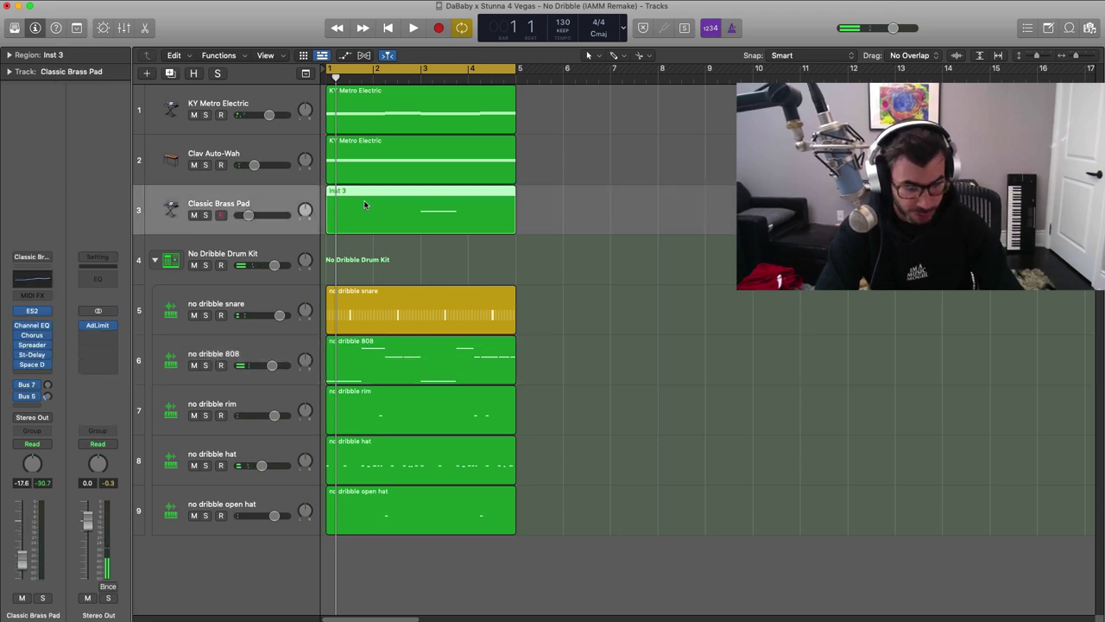
key(ctrl+m)
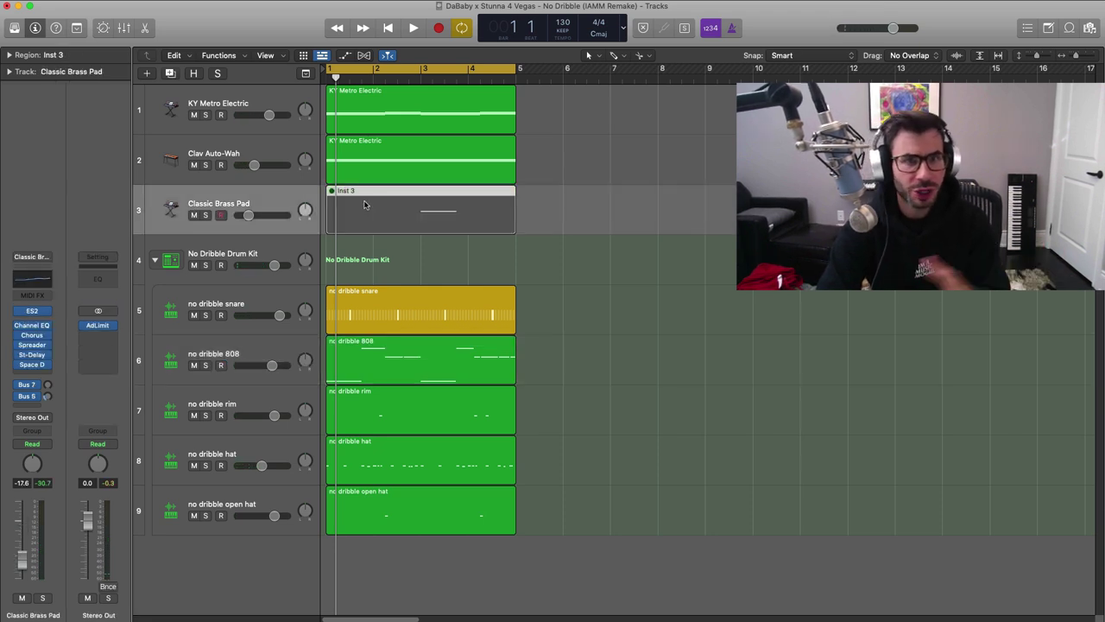
Step: Create a new software instrument track and load Woodwinds > Indian Bansuri Flute from the Library
click(147, 73)
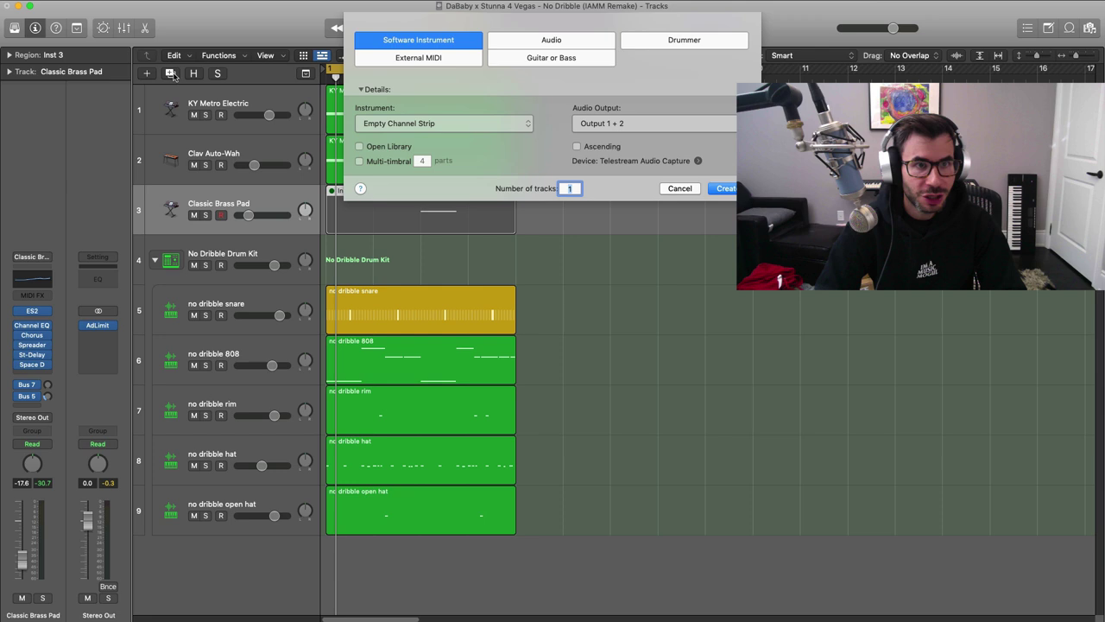
key(Return)
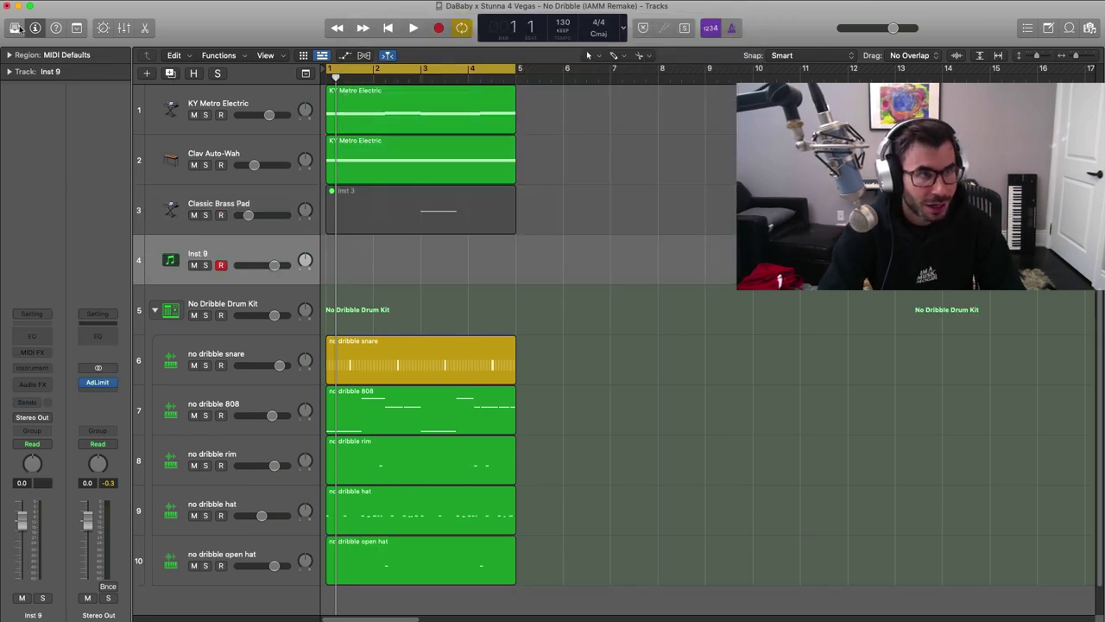
click(16, 28)
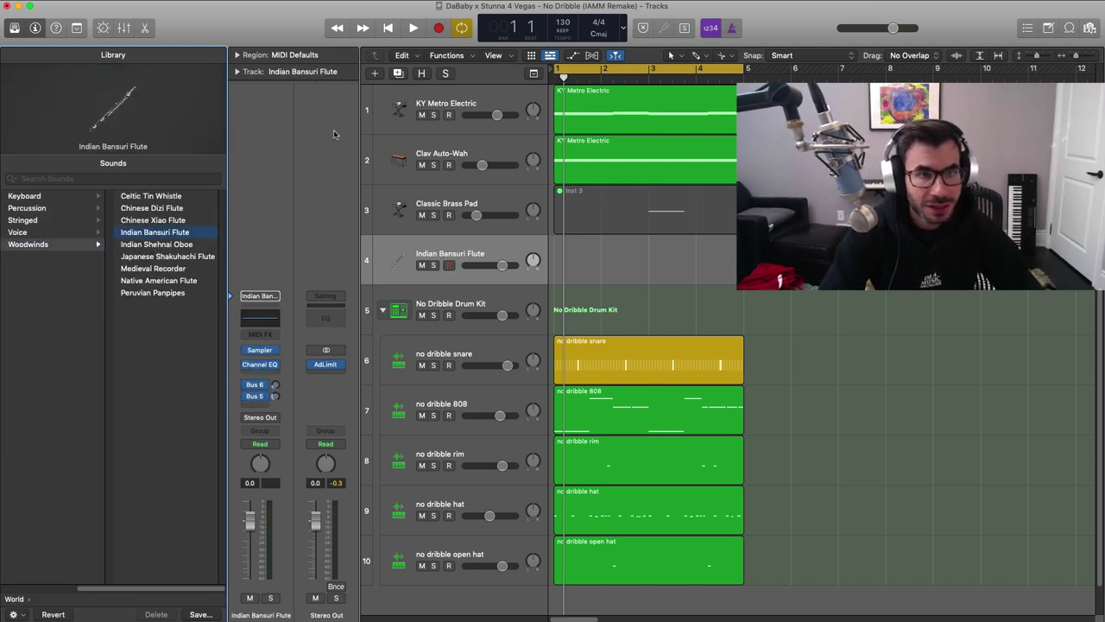
click(14, 27)
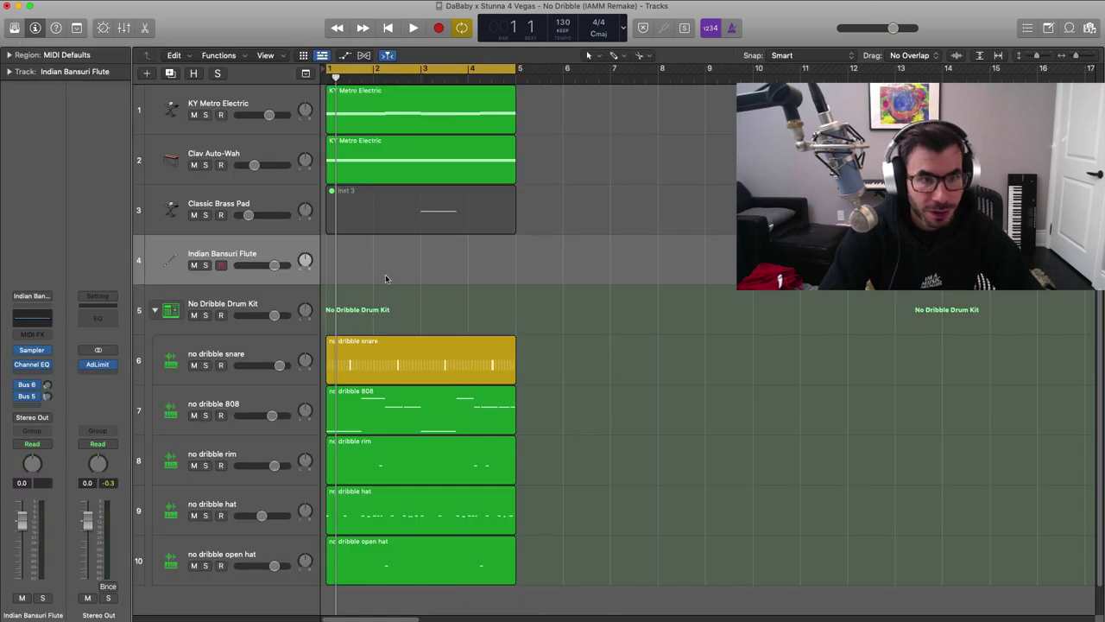
Step: Extend the flute region to bar 5 and draw opening E3 and D3 notes in bar 1
drag(367, 279, 516, 278)
double_click(481, 268)
click(329, 442)
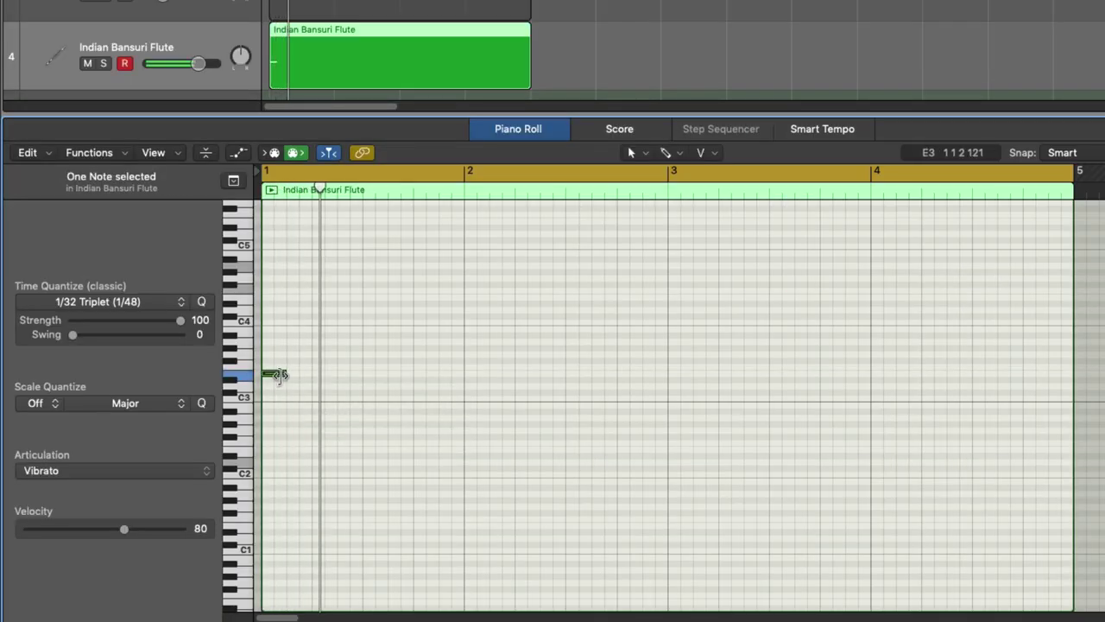
drag(278, 374, 361, 393)
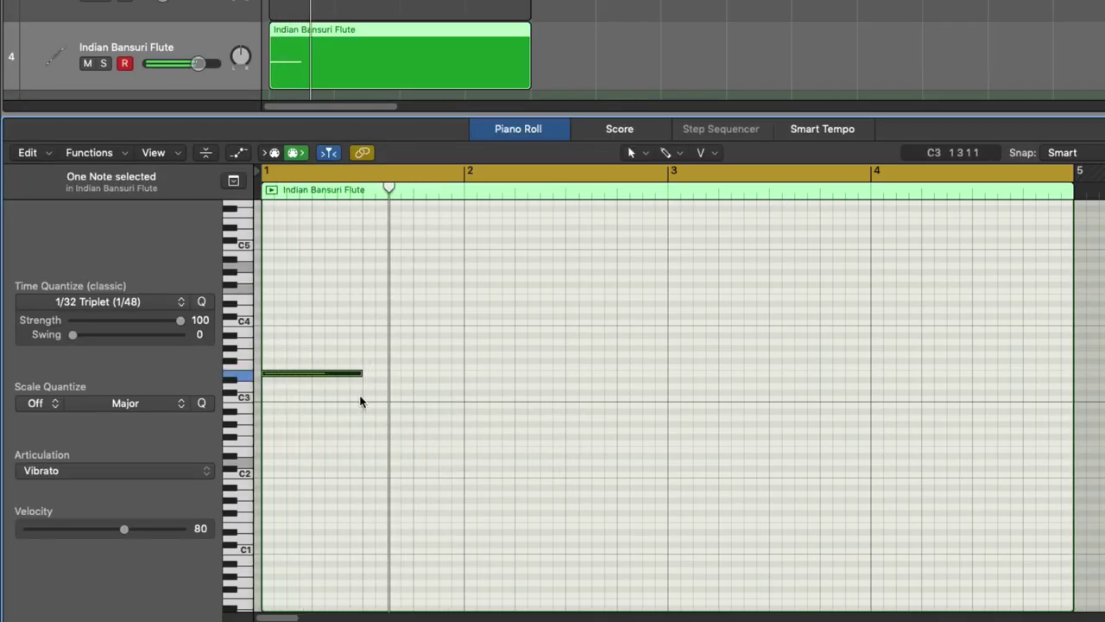
drag(360, 372, 328, 388)
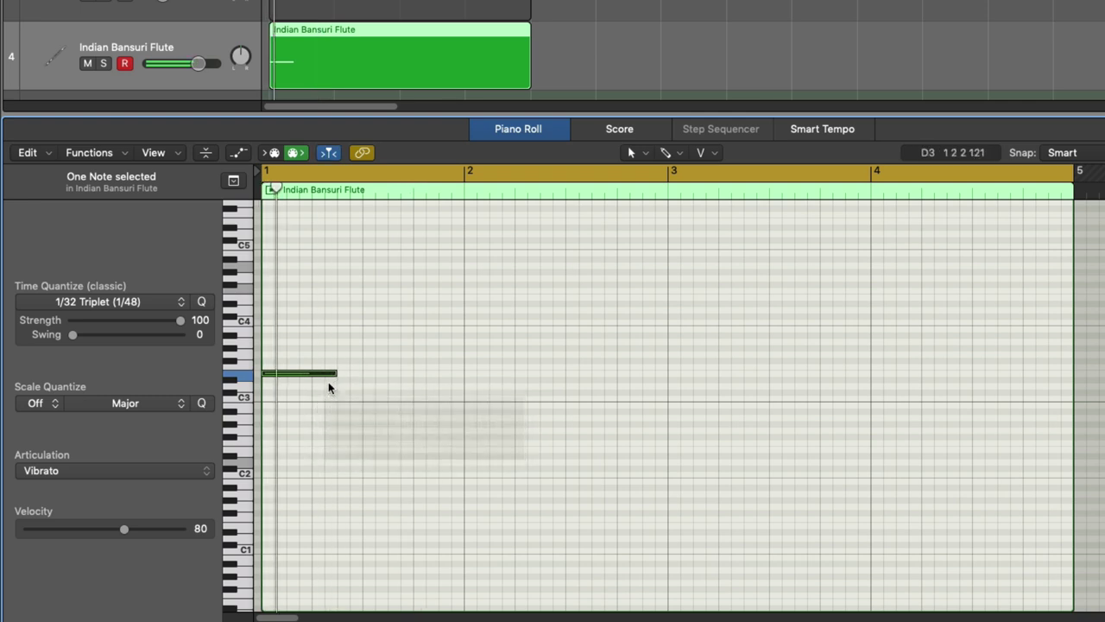
click(354, 373)
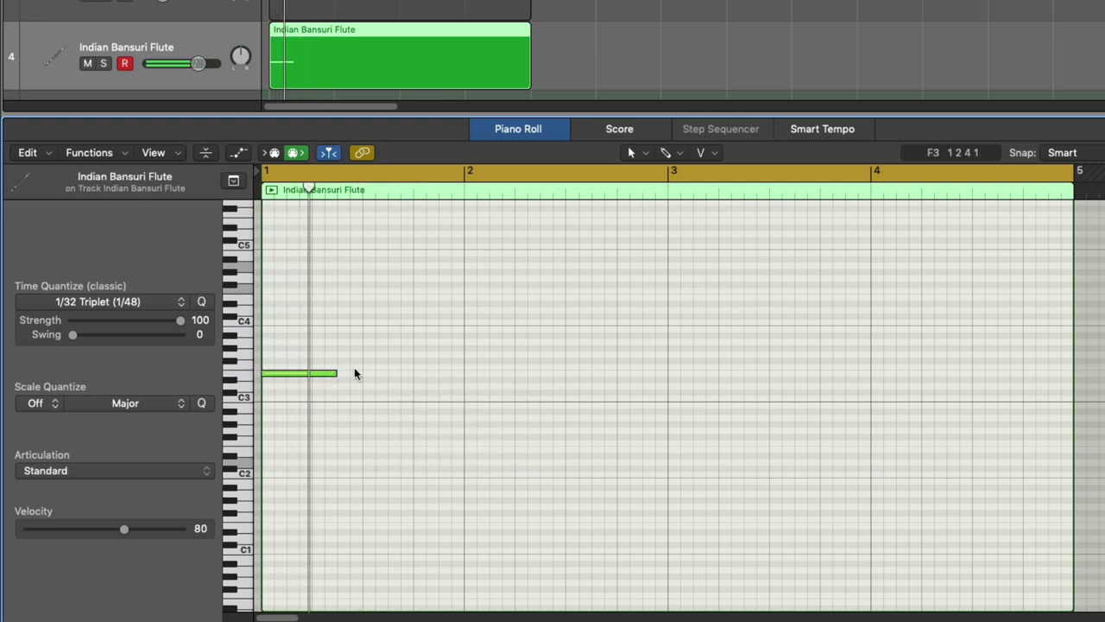
drag(403, 373, 346, 372)
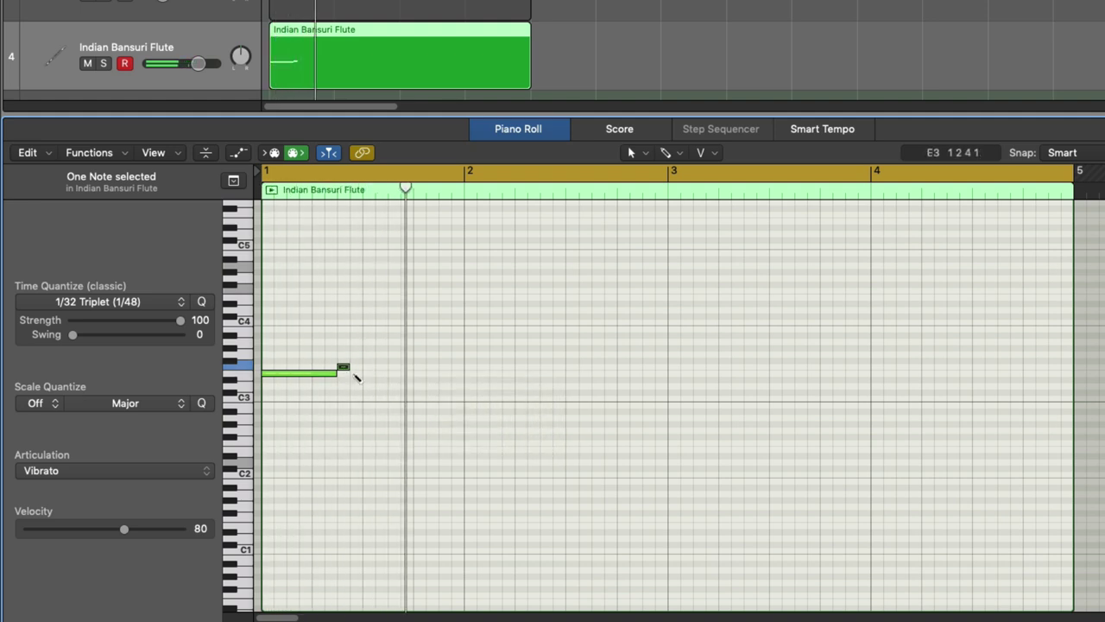
super+click(356, 373)
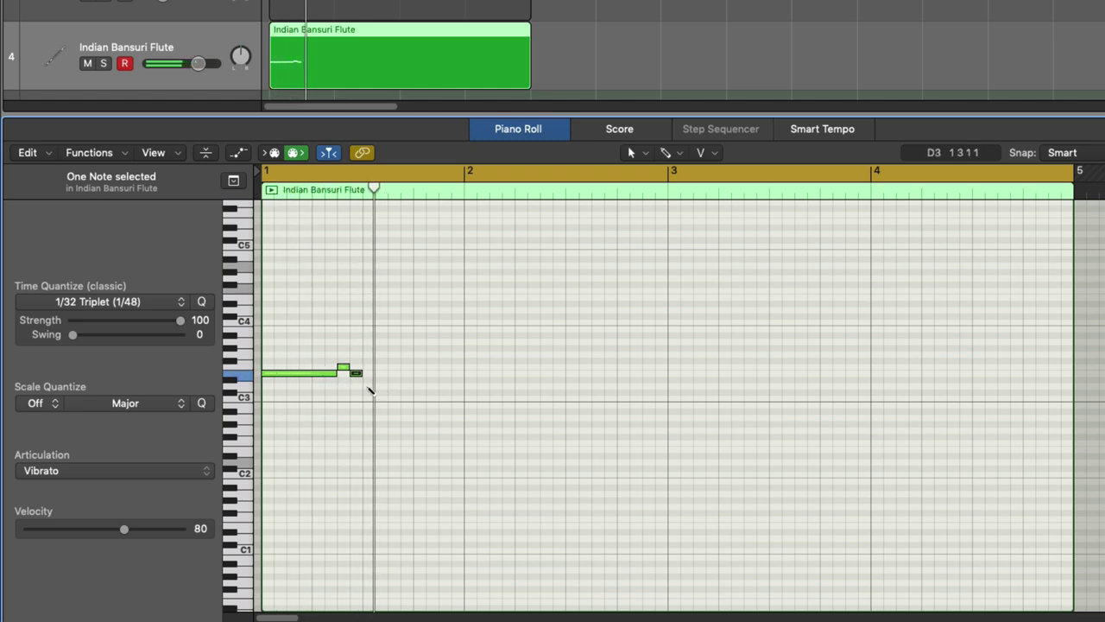
mouse_move(368, 391)
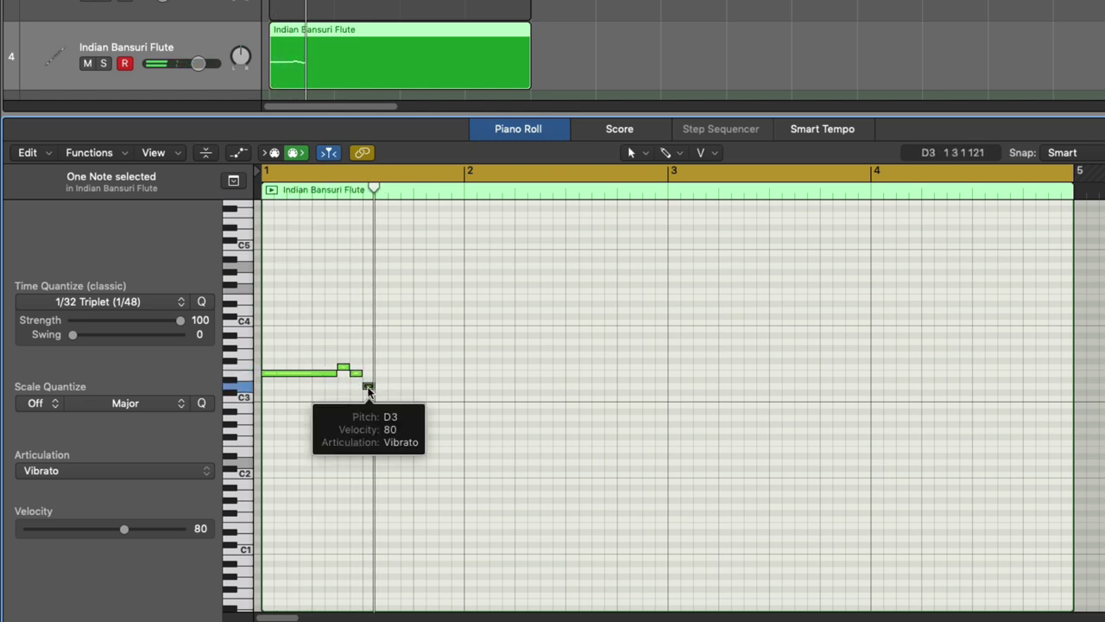
drag(368, 390, 436, 386)
key(space)
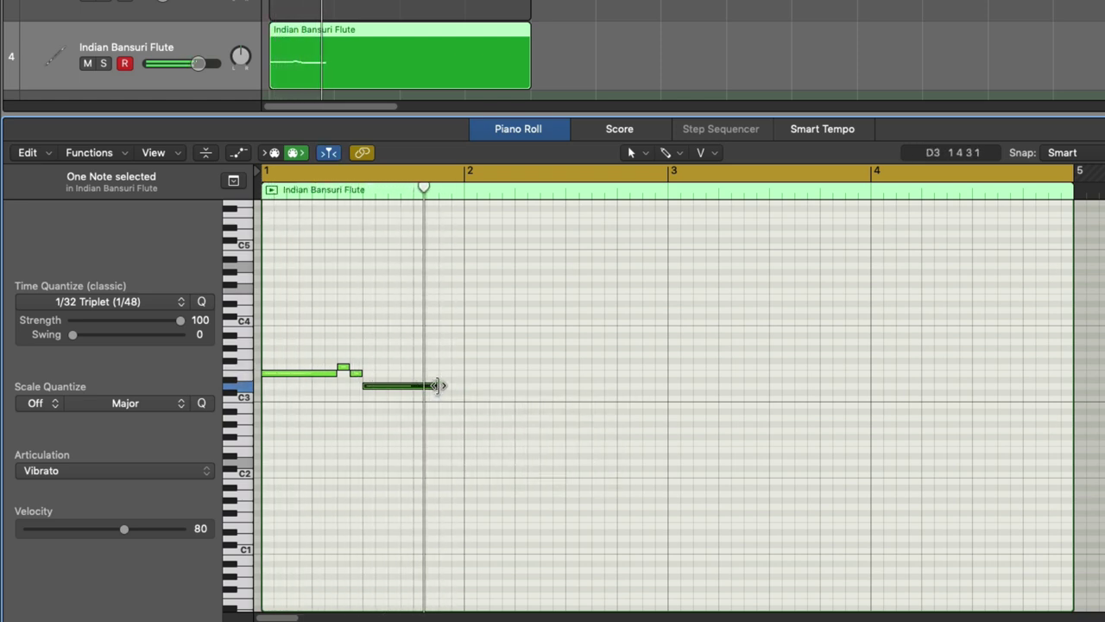
Step: Add an E3 note before bar 2, a long F3 at bar 2, and a quick blip after
super+click(441, 373)
drag(509, 373, 458, 383)
key(space)
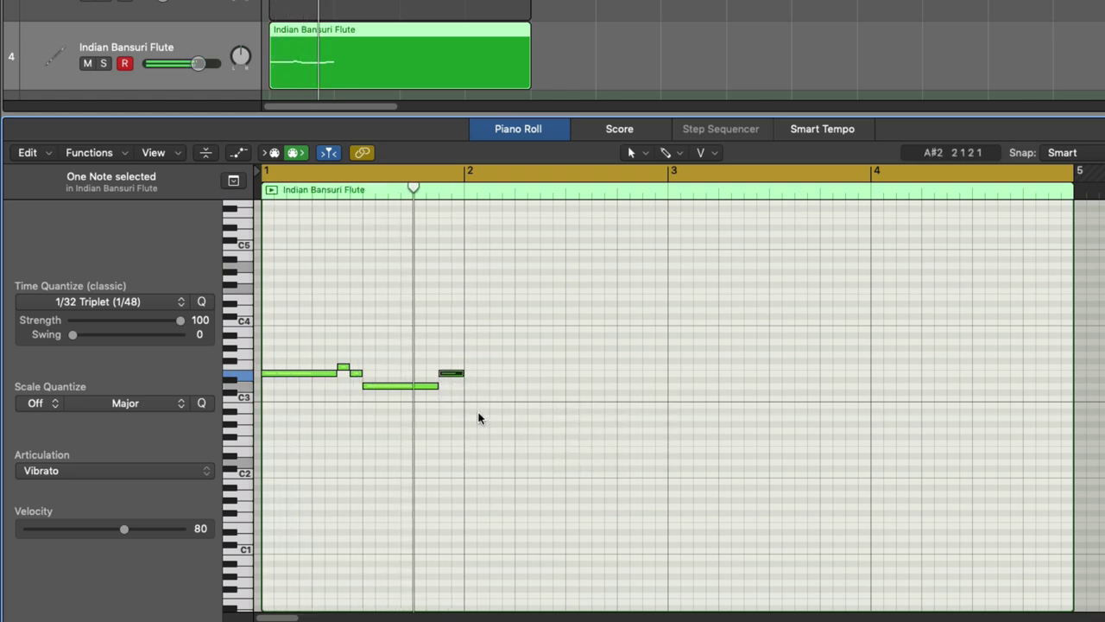
key(space)
super+click(471, 361)
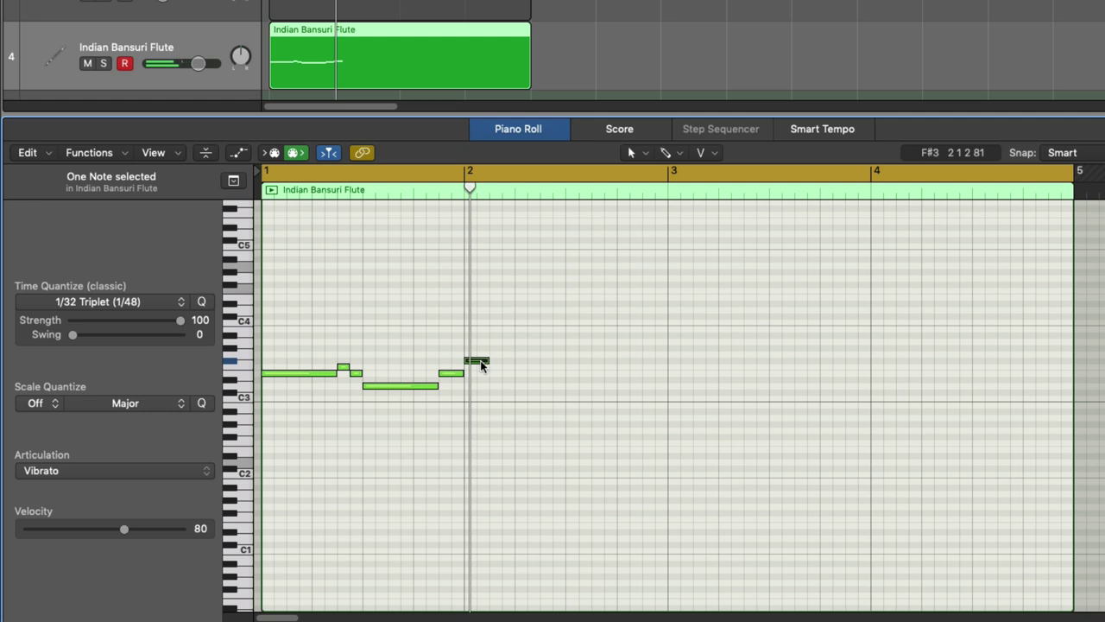
drag(481, 366, 588, 379)
key(space)
key(space)
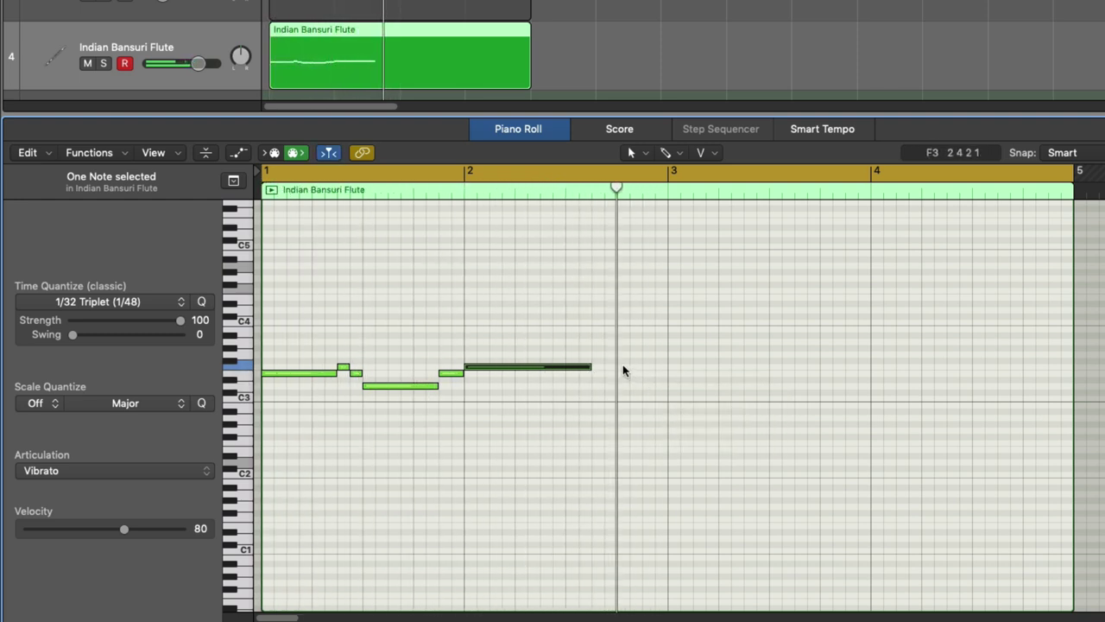
super+click(607, 367)
drag(722, 370, 616, 371)
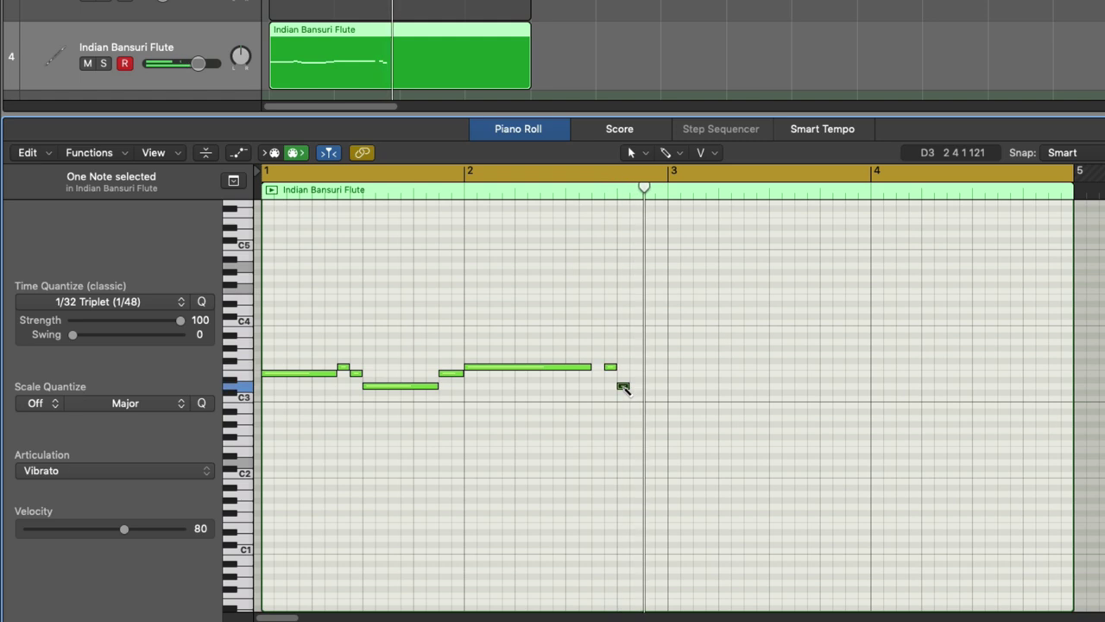
Step: Shorten the bar 2 F3 note and move the short note and D3 note earlier to 2 3 1 1
click(624, 385)
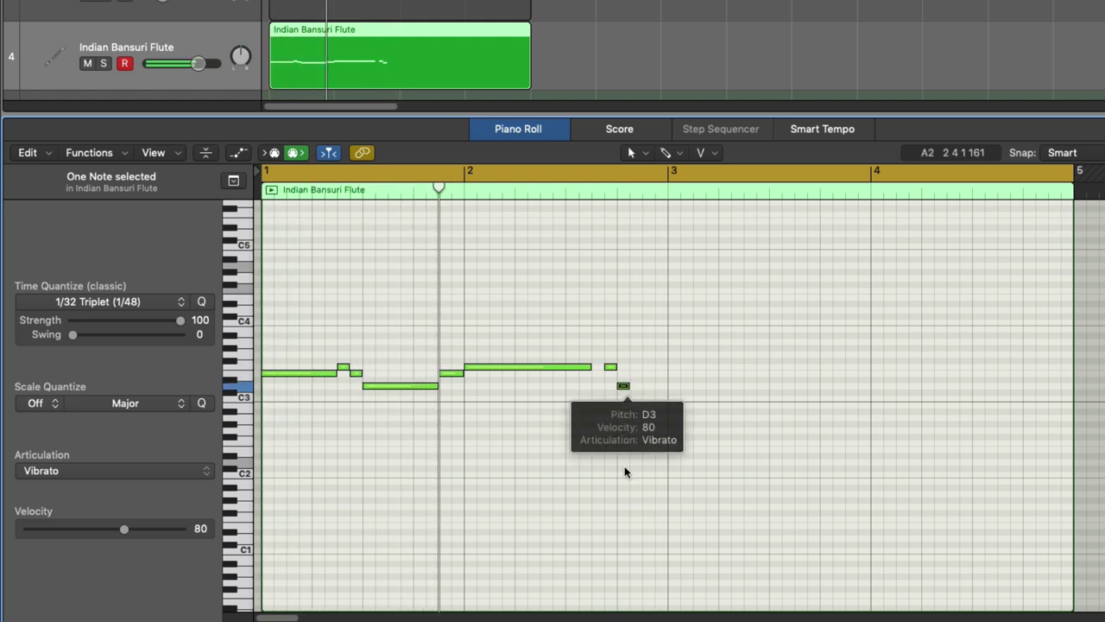
key(cmd+Right)
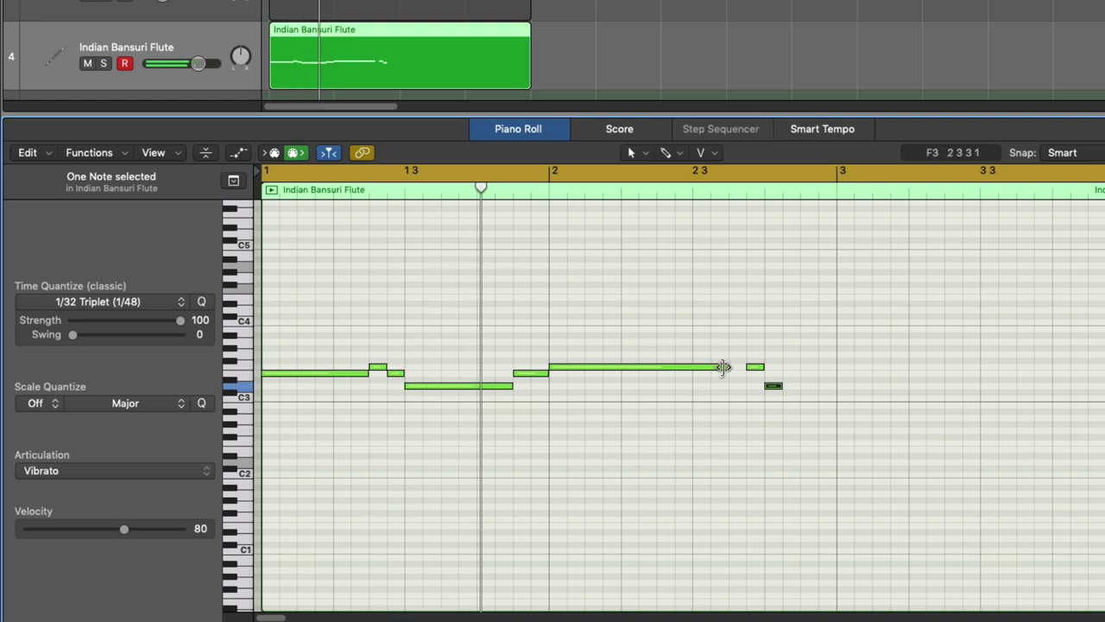
drag(723, 367, 656, 370)
drag(752, 369, 682, 370)
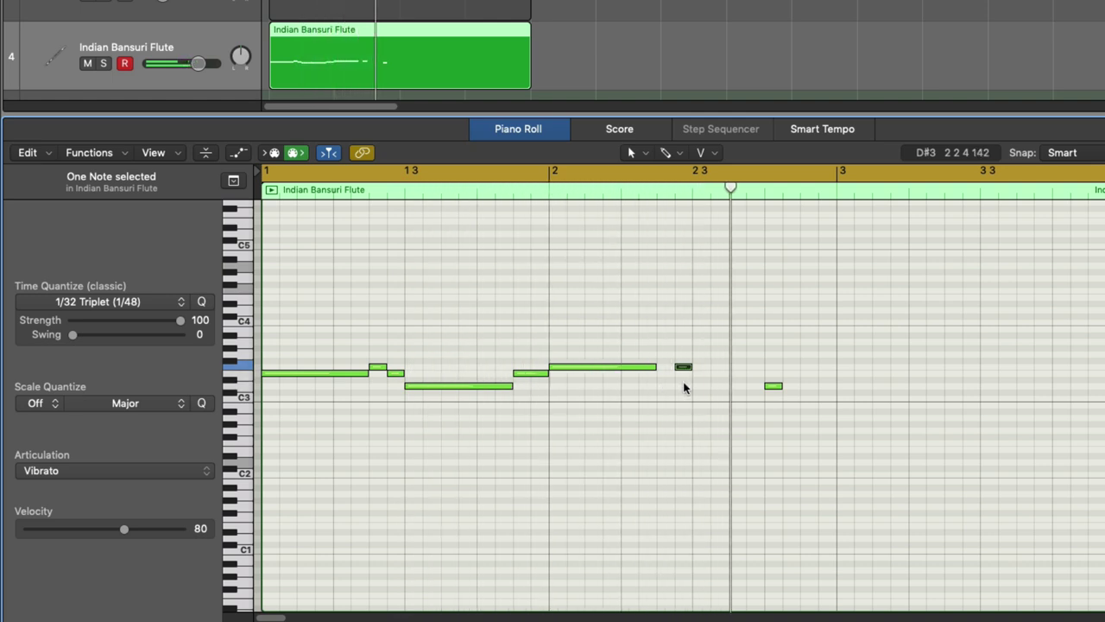
drag(772, 386, 728, 391)
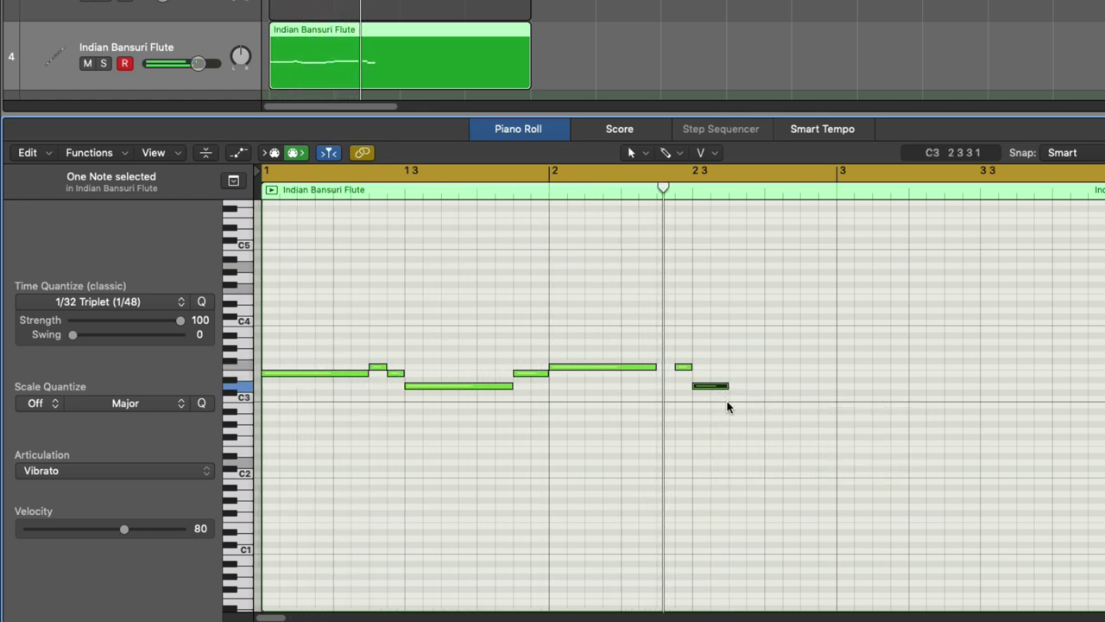
Step: Add a low D#2 note and a final note, lengthen D3, and select all eleven notes
click(749, 425)
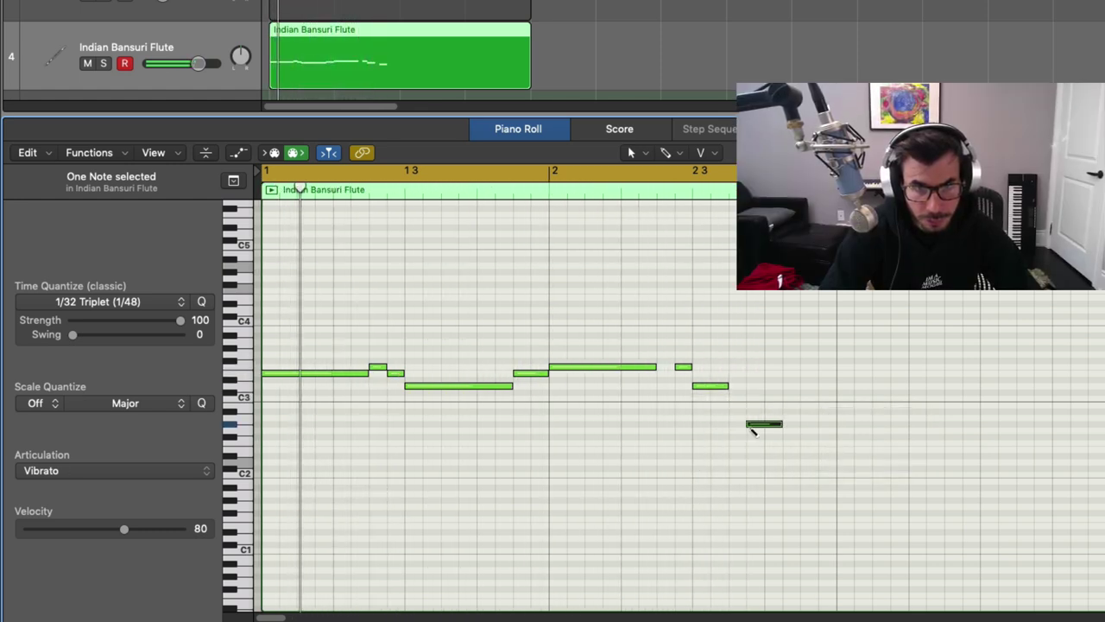
drag(749, 426, 756, 455)
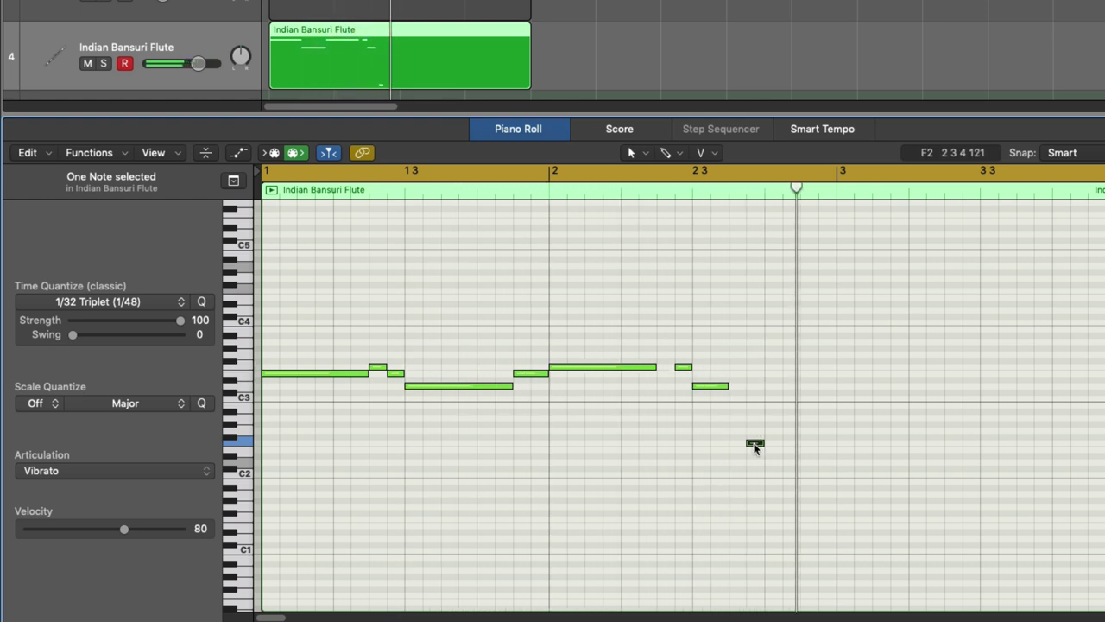
drag(755, 447, 758, 453)
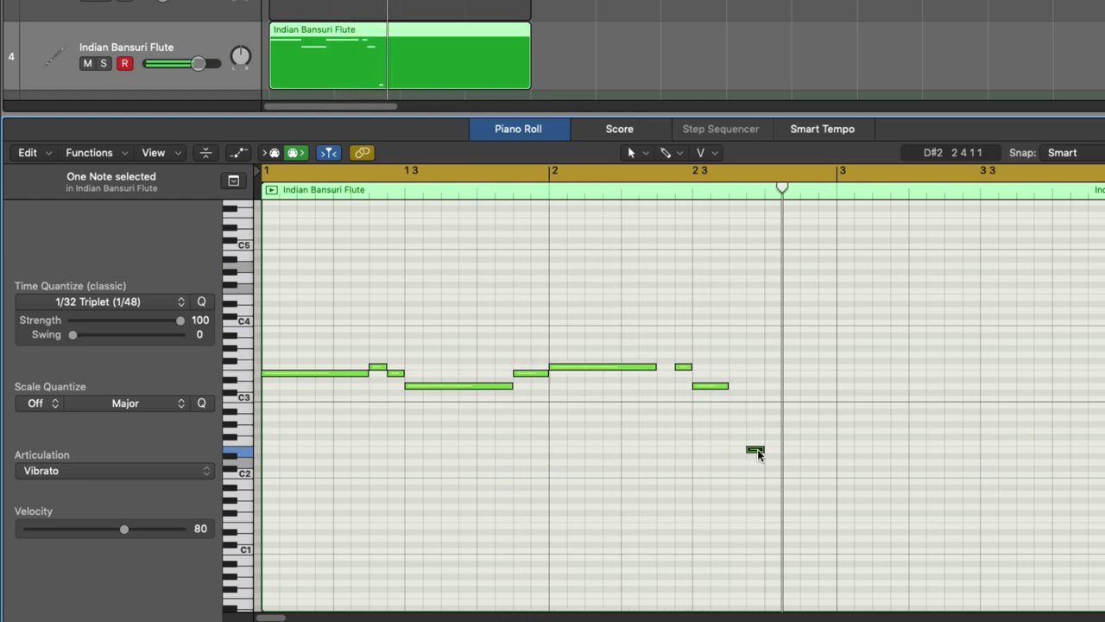
mouse_move(757, 452)
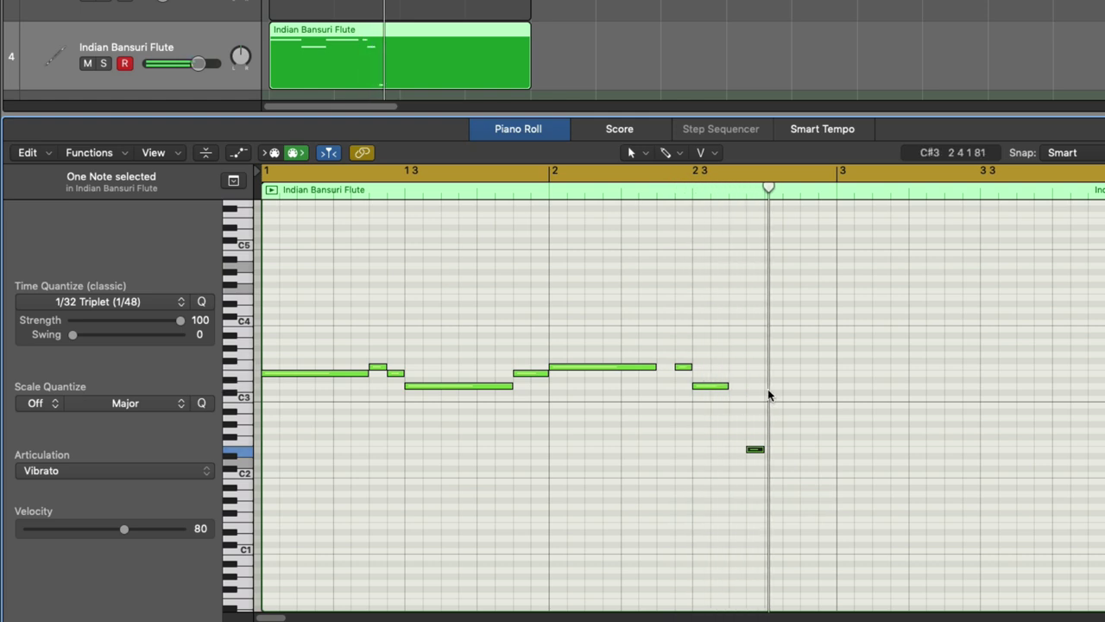
drag(778, 388, 792, 394)
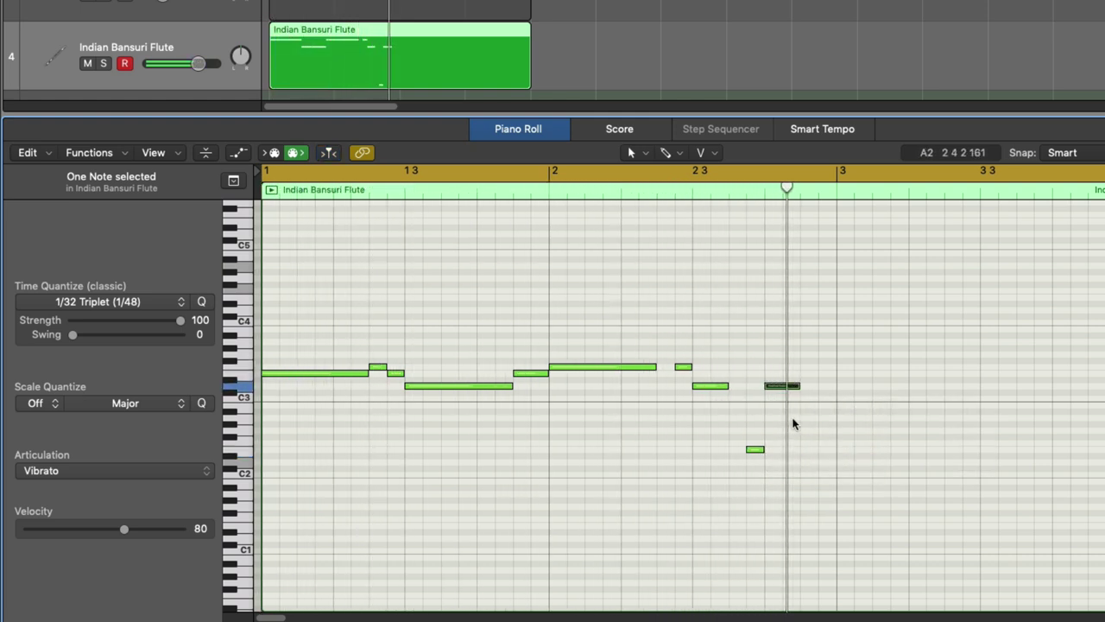
super+click(810, 418)
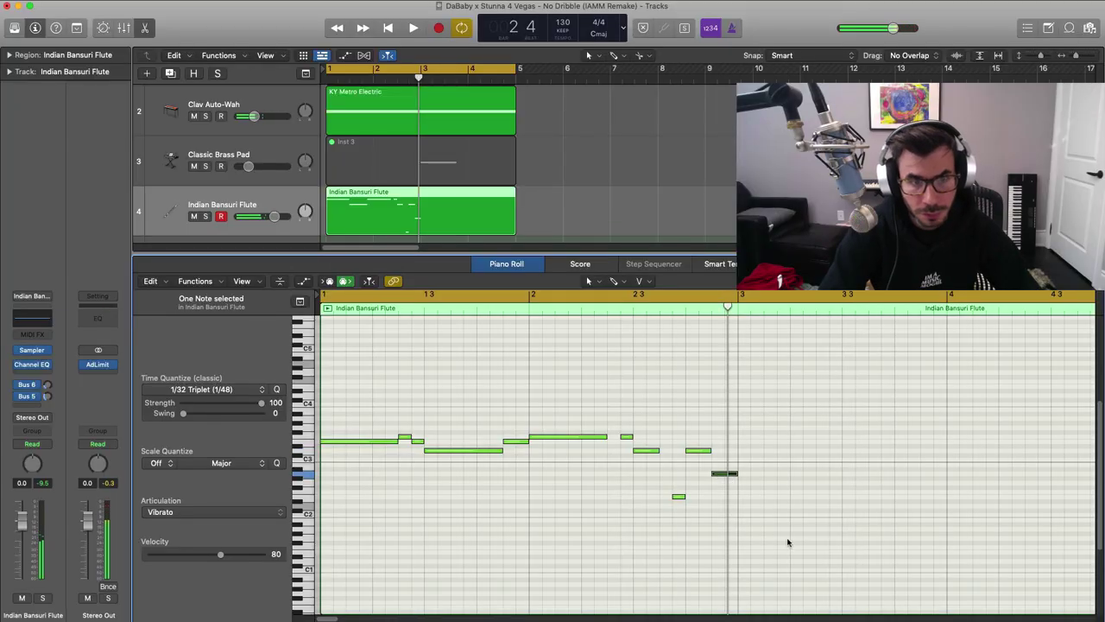
drag(788, 542, 371, 407)
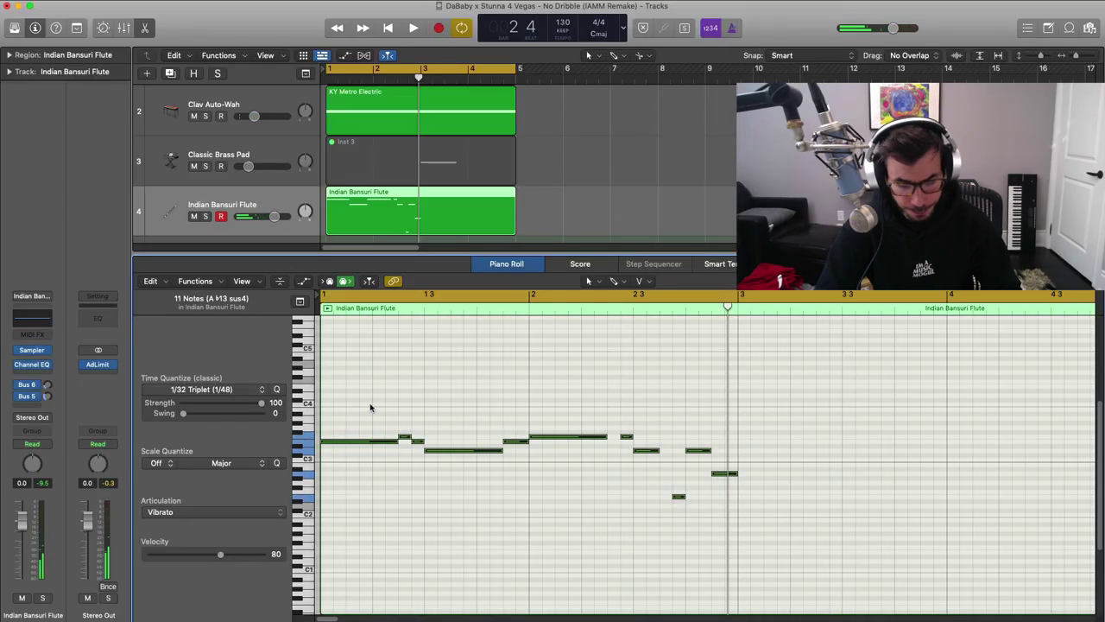
Step: Make the flute notes legato, split off and delete the region after bar 3, and extend it to bar 5
key(shift+l)
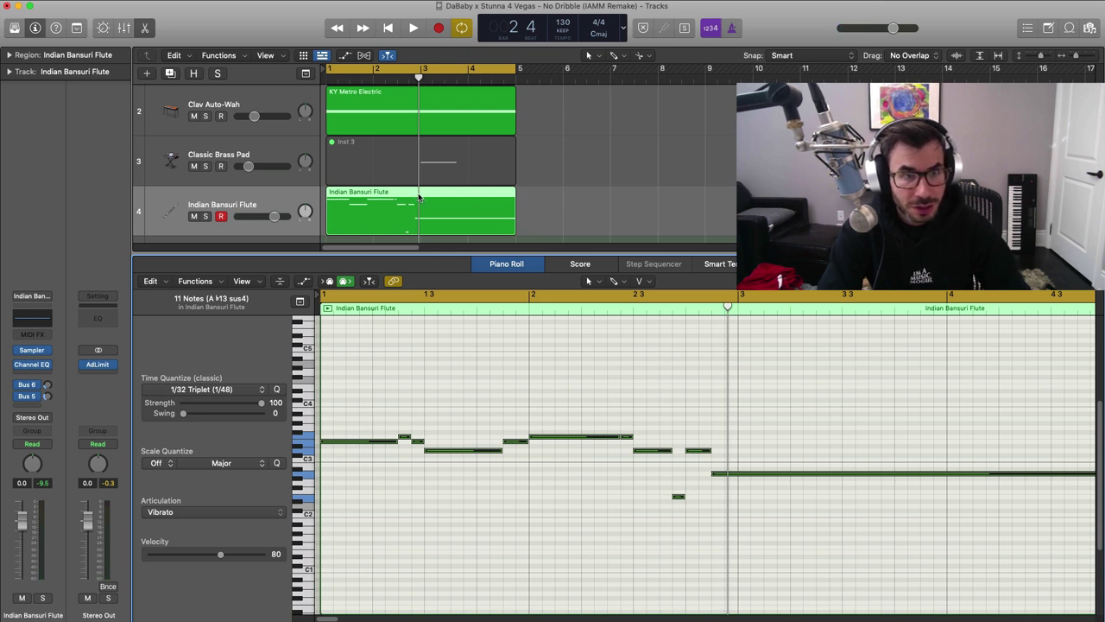
key(super+t)
key(Return)
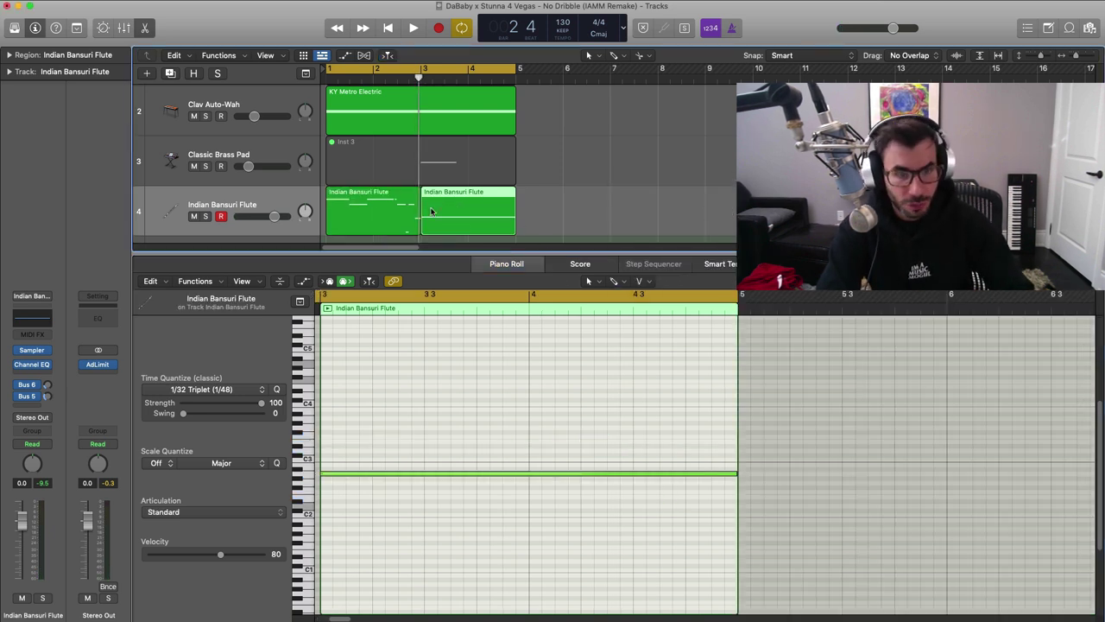
key(Delete)
click(415, 216)
drag(418, 226, 516, 227)
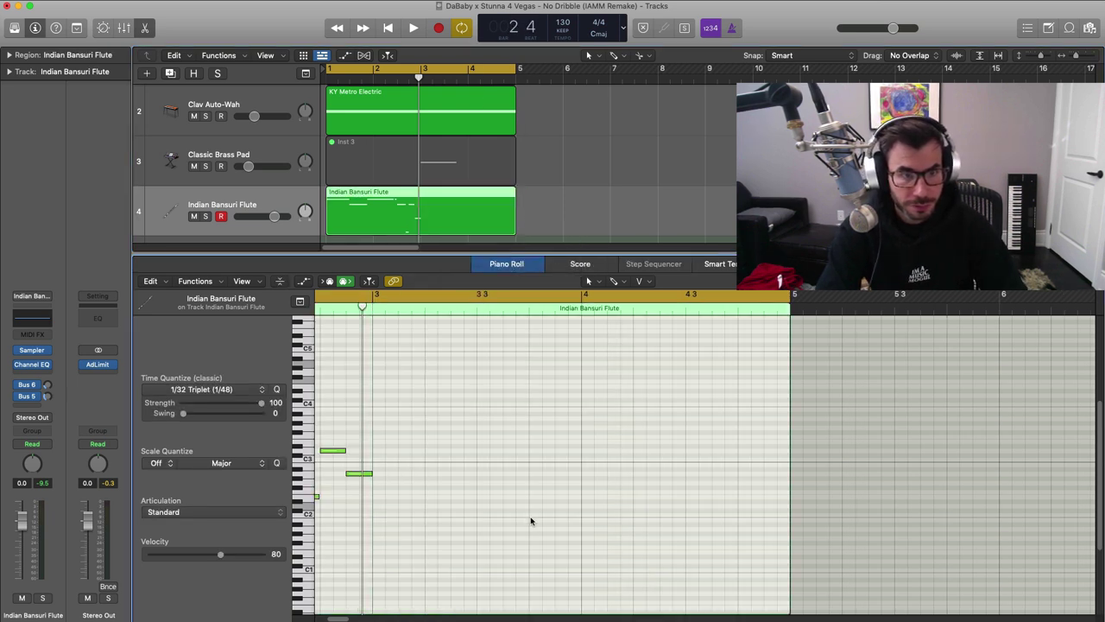
Step: Copy the eleven-note phrase, paste it at bar 3, and play the melody from bar 1
scroll(531, 520, left, 4)
drag(684, 511, 349, 393)
key(super+c)
key(super+v)
key(space)
scroll(380, 444, down, 3)
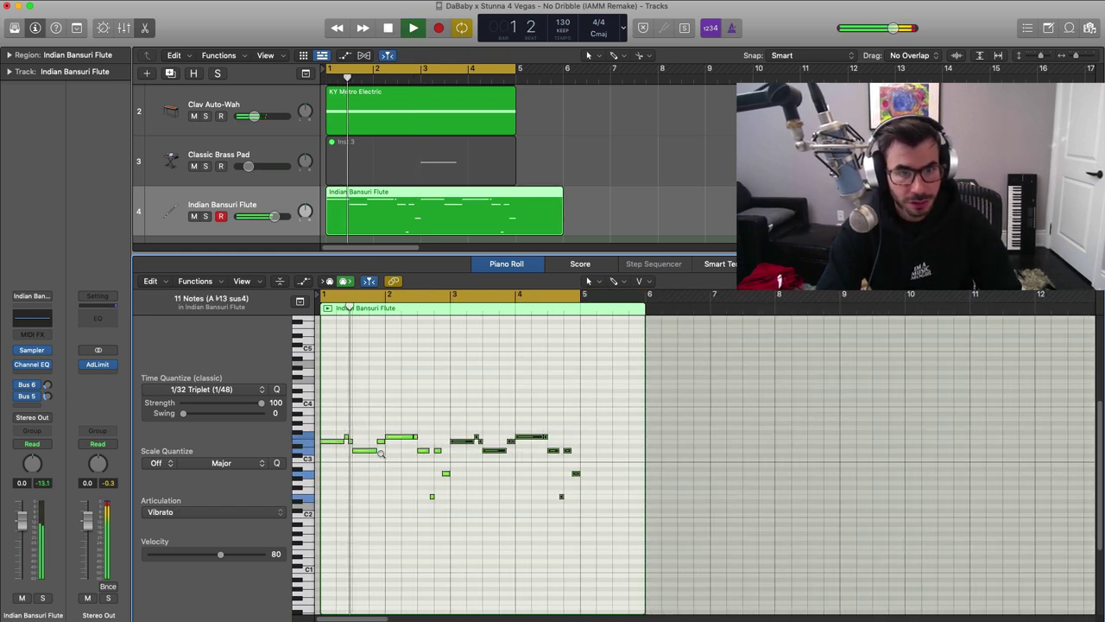
scroll(382, 451, up, 2)
Step: Deselect the notes in the ten-track arrangement spanning bars 1–37
click(463, 494)
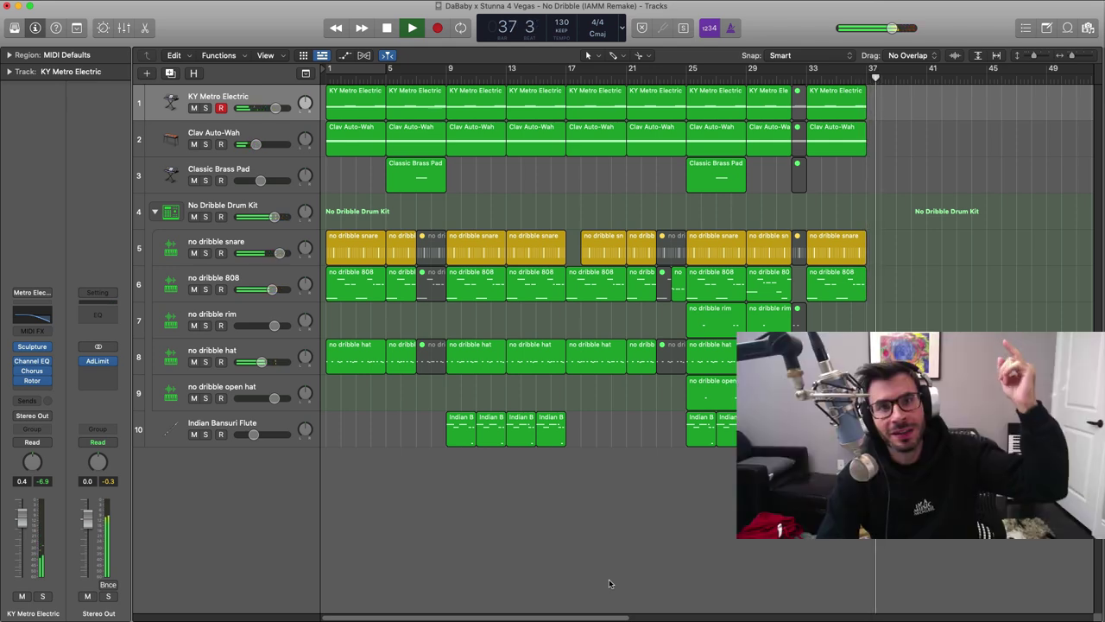
Step: Stop playback of the arrangement at bar 37 with the Space key
key(space)
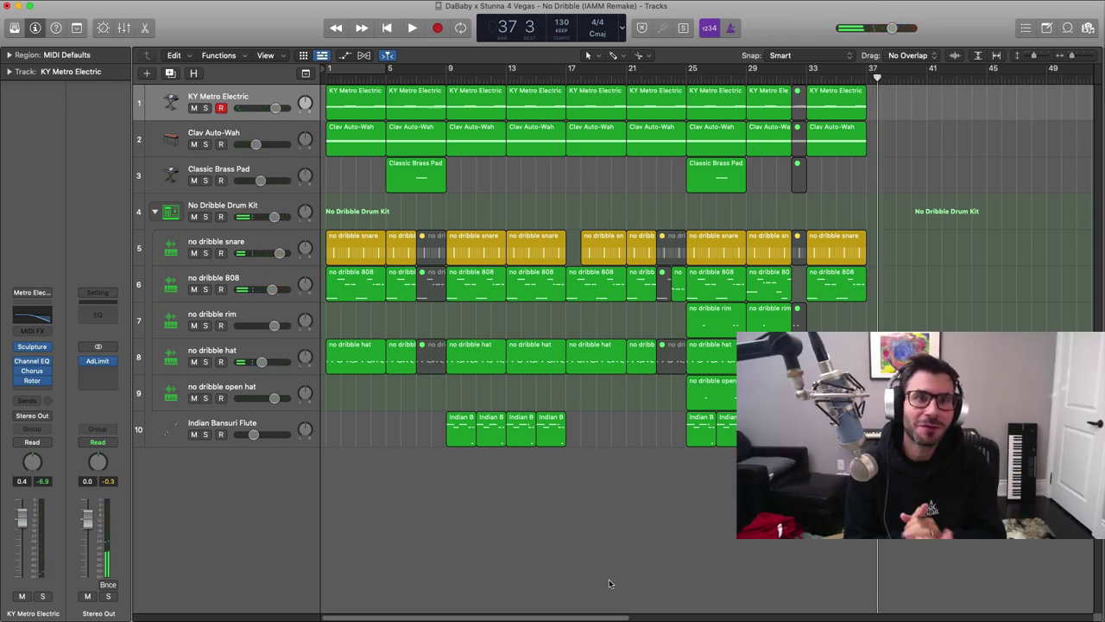